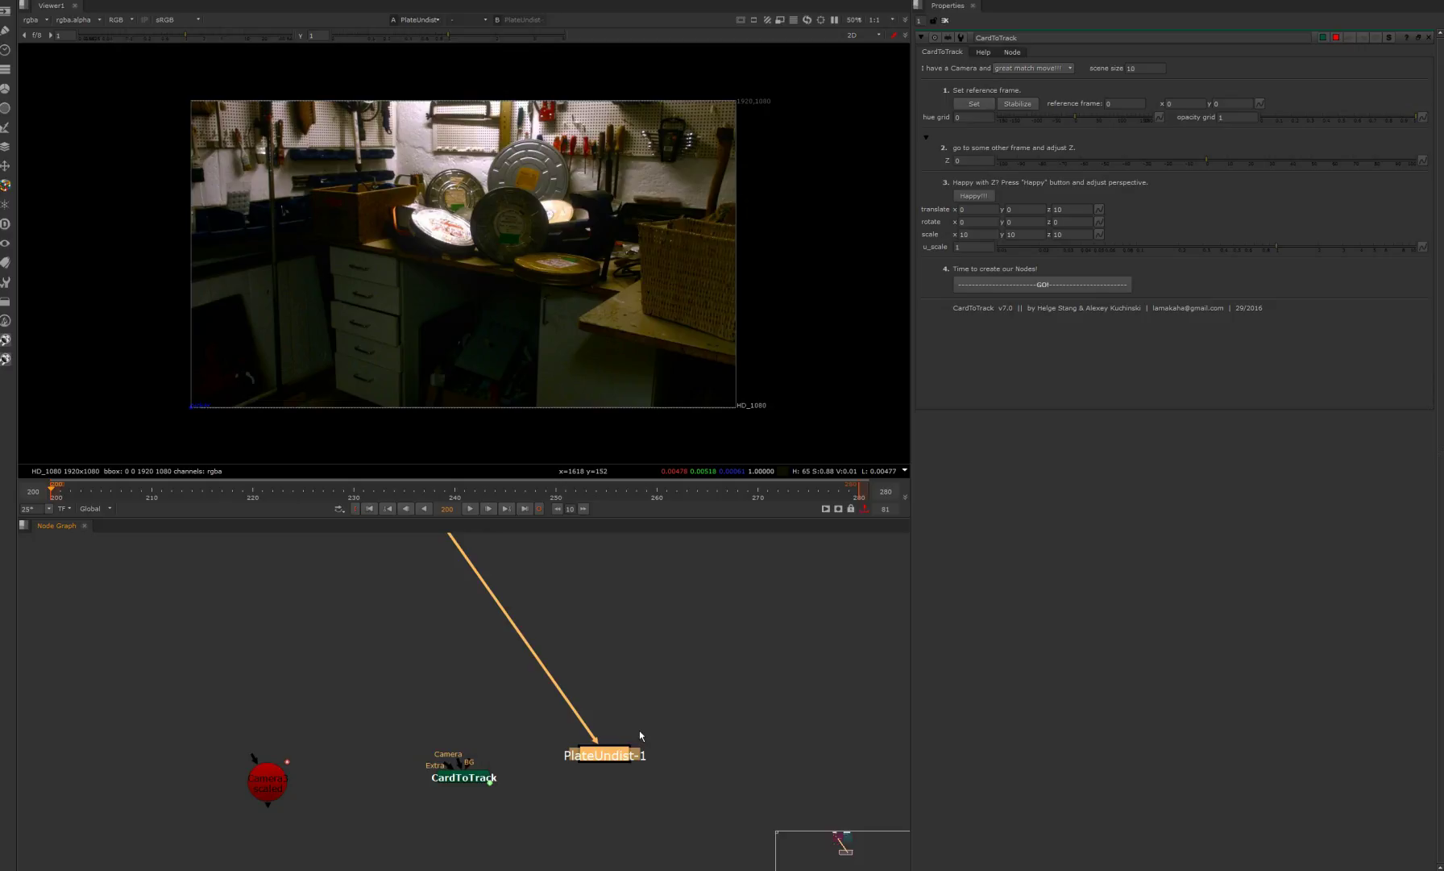
# Step: Connect CardToTrack's Camera input to the scaled camera and its BG input to PlateUndist-1, and show CardToTrack in the viewer
pyautogui.moveTo(463, 777); pyautogui.dragTo(452, 791)
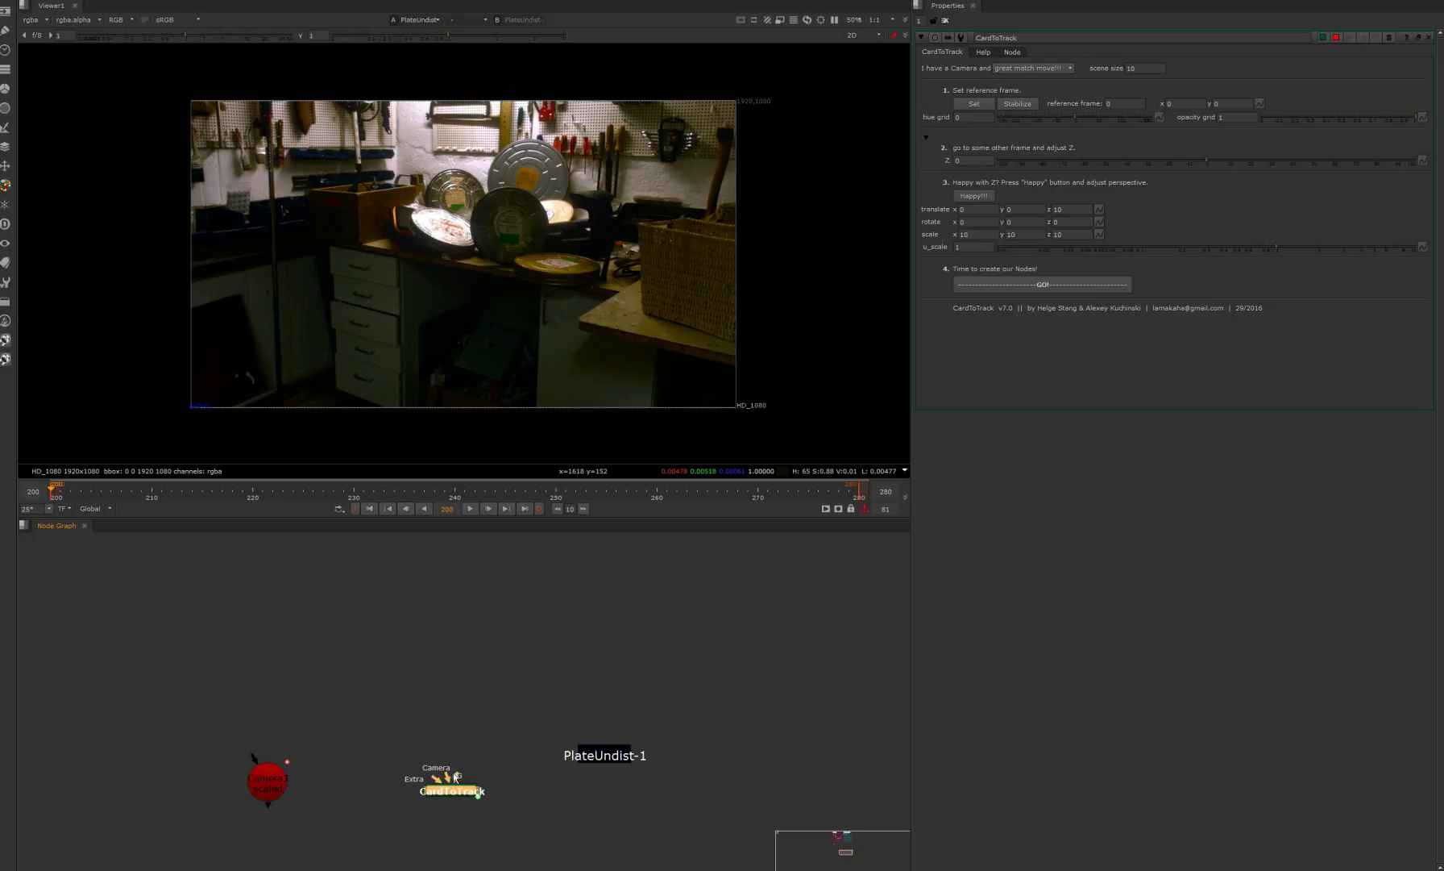
pyautogui.moveTo(440, 778); pyautogui.dragTo(266, 780)
pyautogui.moveTo(590, 759); pyautogui.dragTo(608, 752)
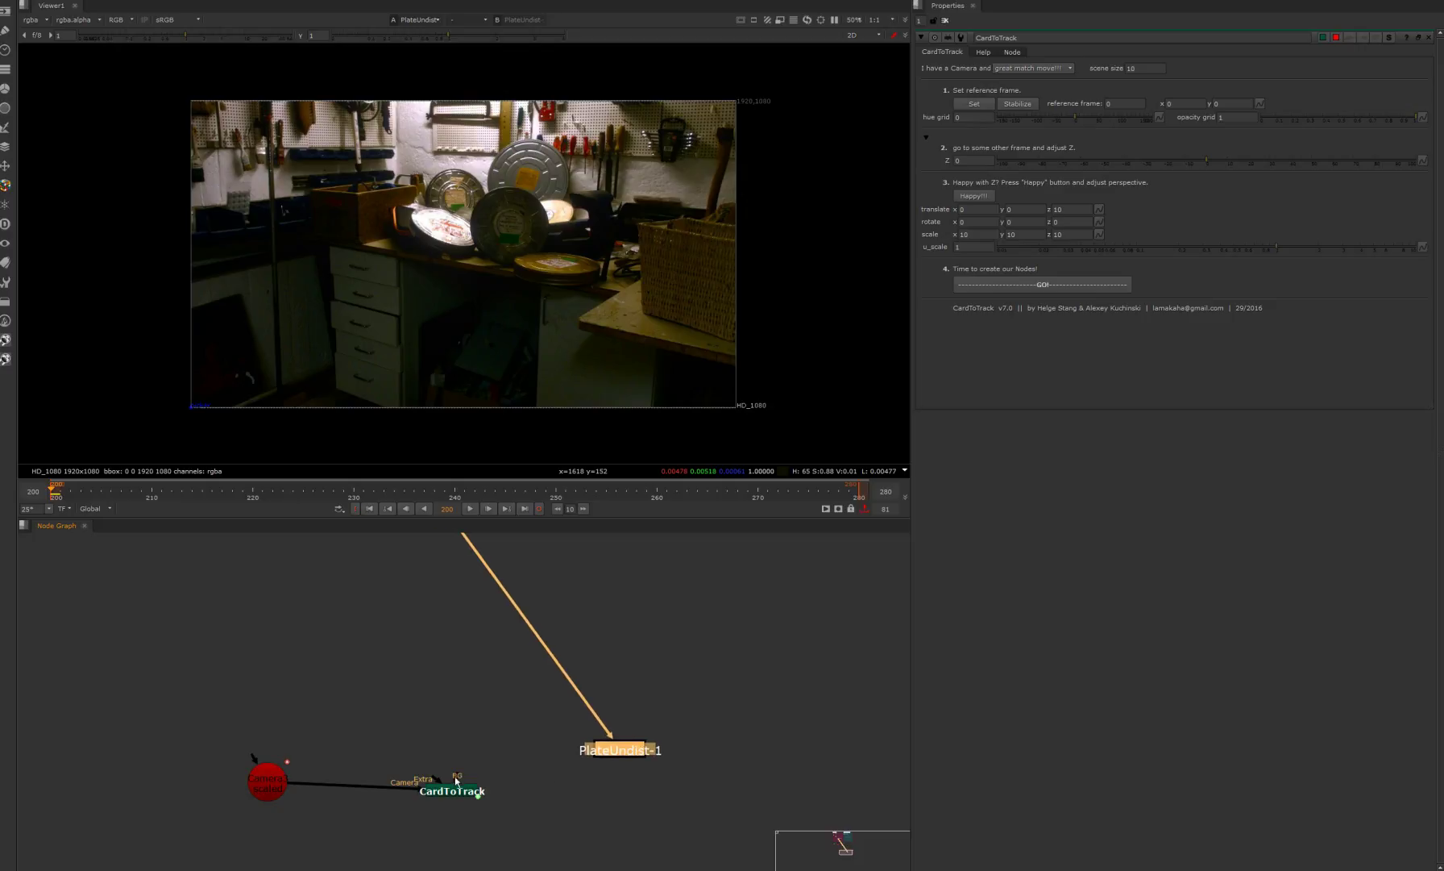
pyautogui.moveTo(456, 778); pyautogui.dragTo(597, 763)
pyautogui.click(458, 795)
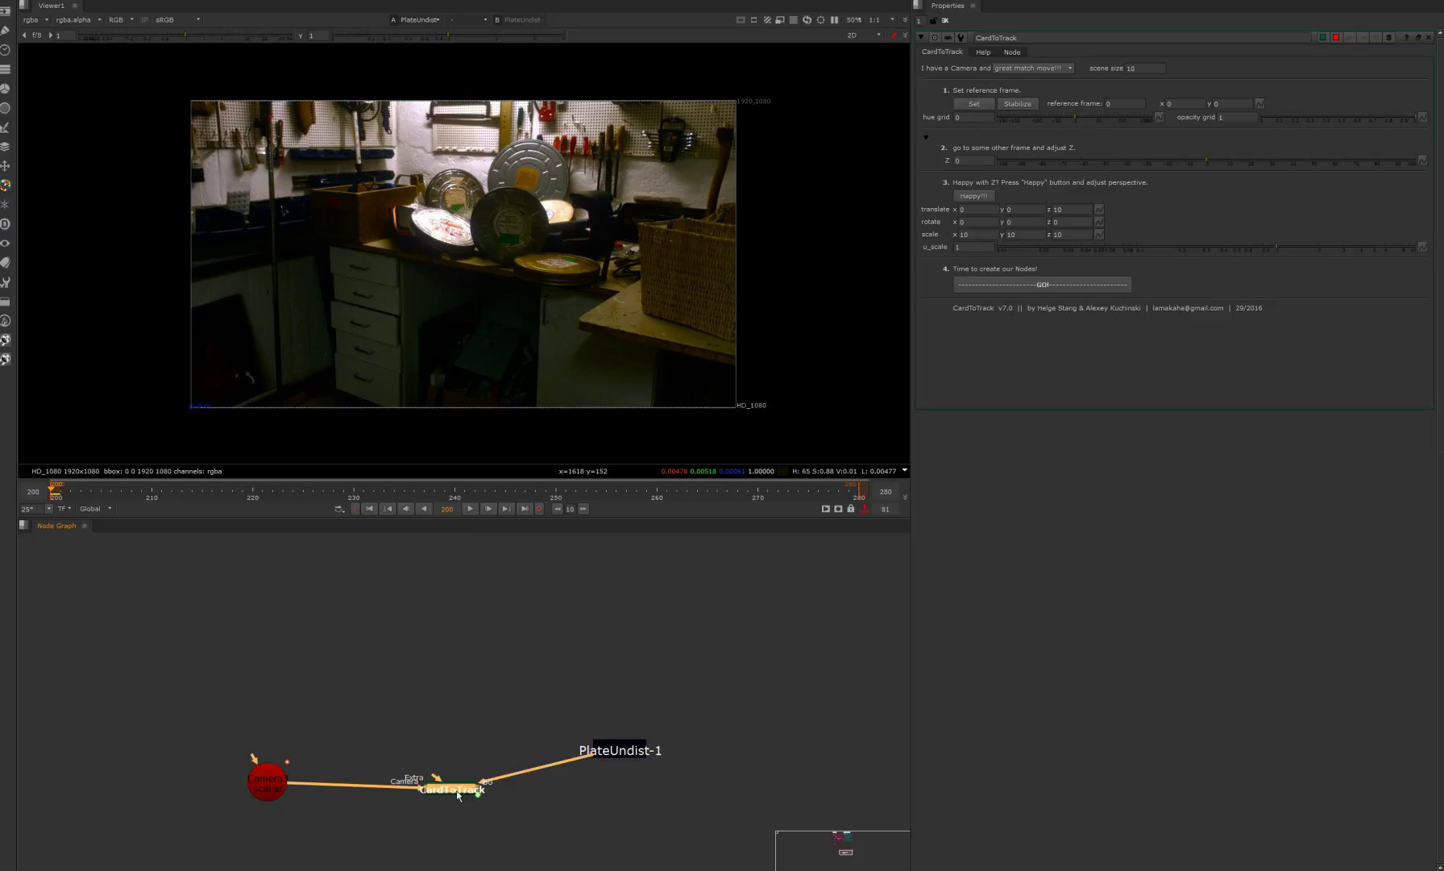
pyautogui.press('1')
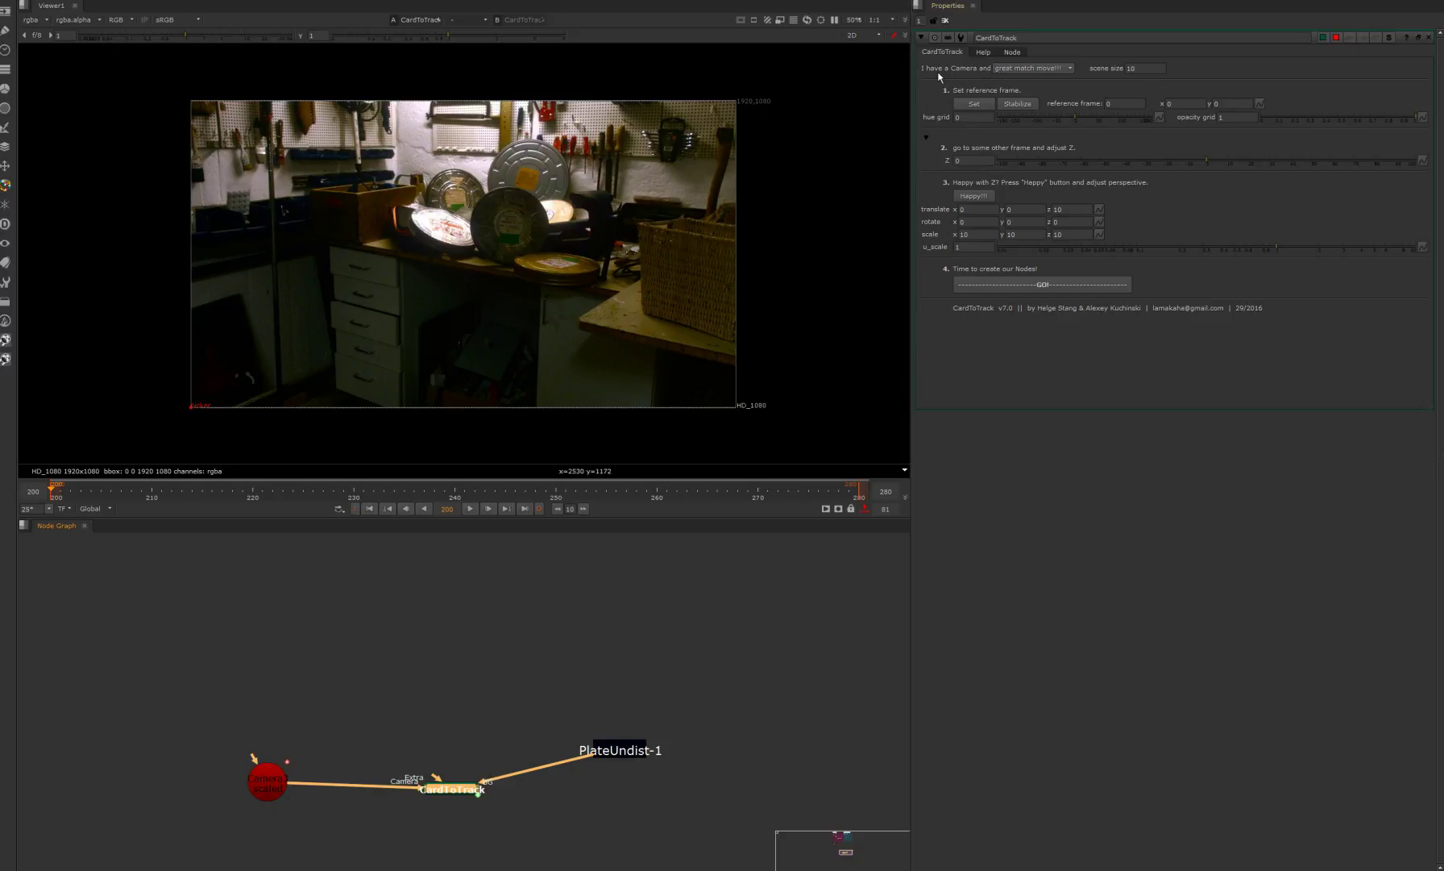
pyautogui.click(1029, 69)
pyautogui.click(1025, 68)
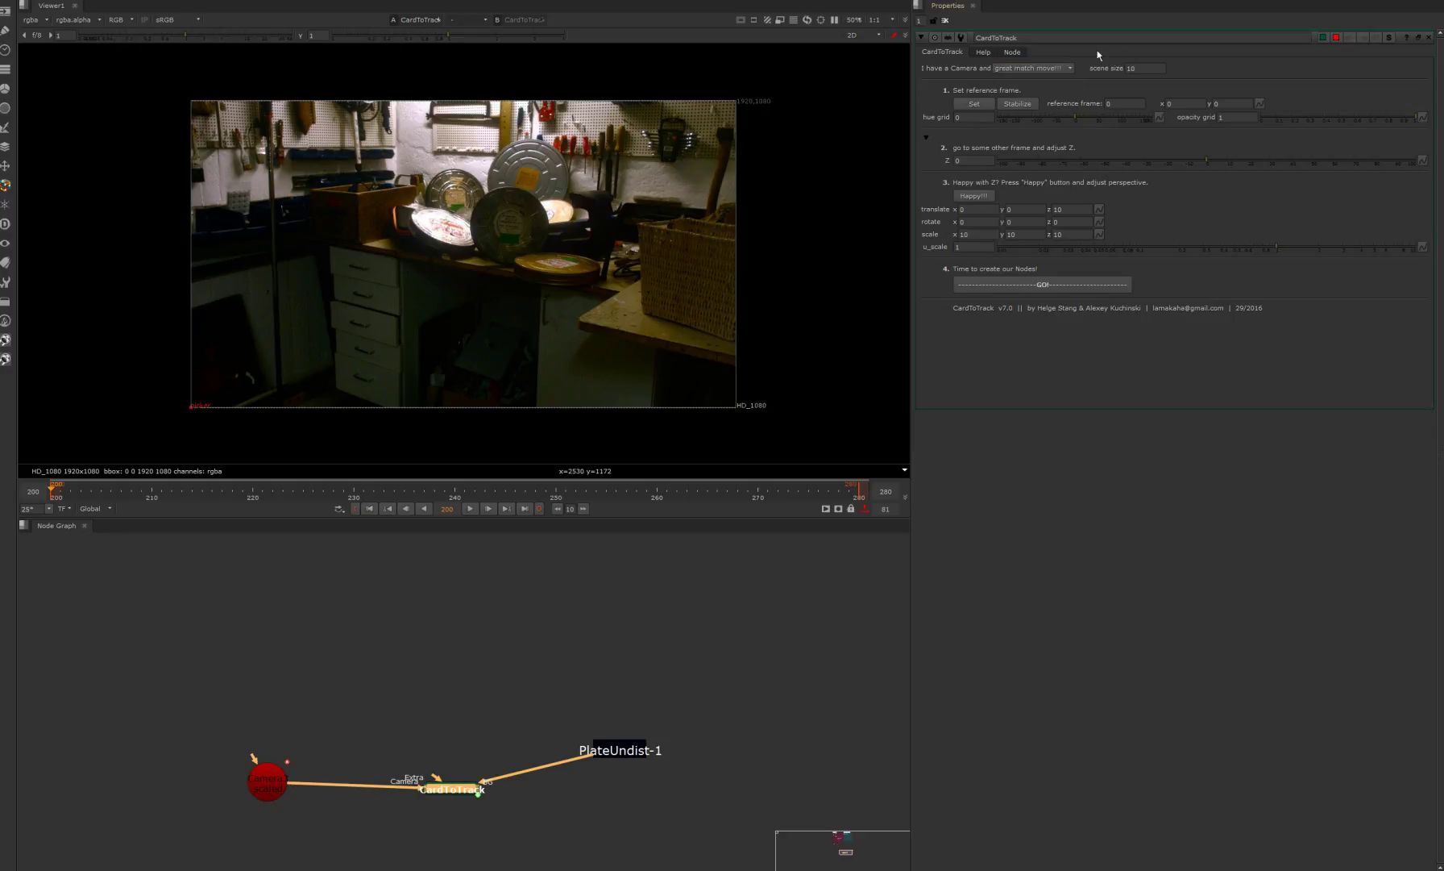
pyautogui.click(1136, 70)
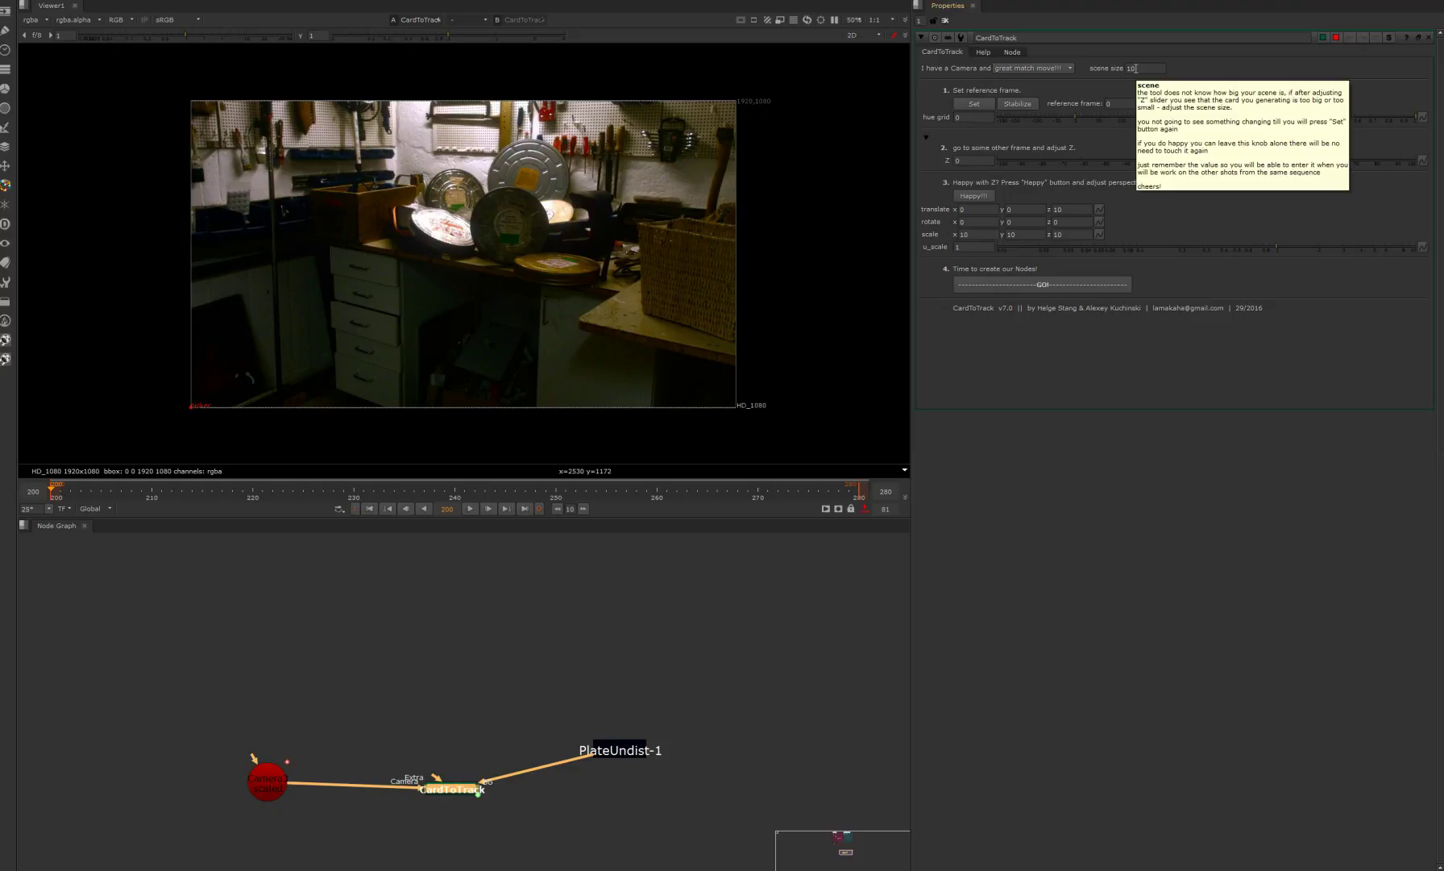
# Step: Play the shot to review the camera move and return to frame 200
pyautogui.press('l')
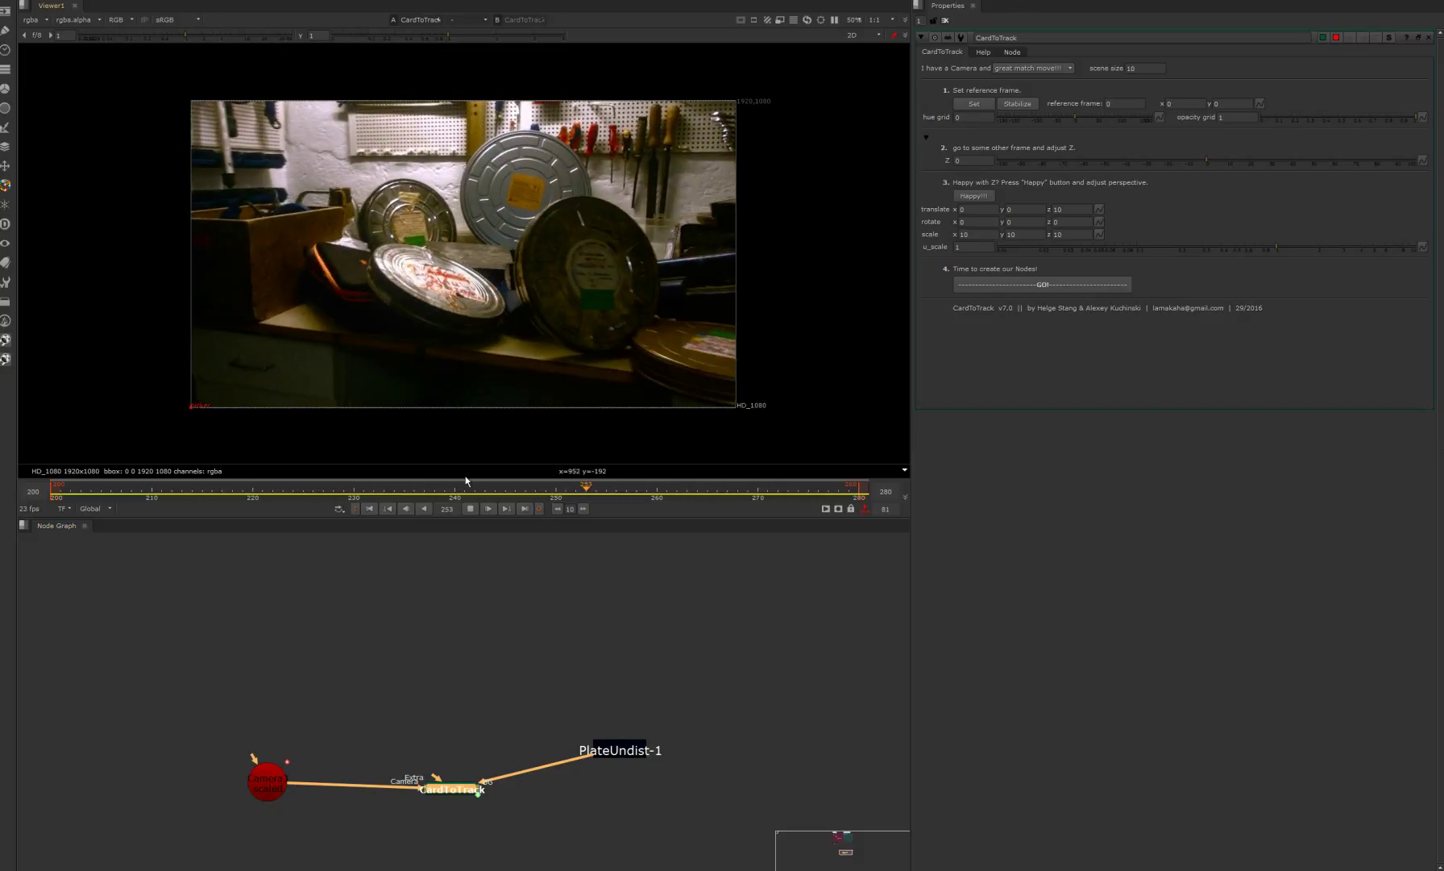
pyautogui.click(474, 508)
pyautogui.moveTo(583, 483); pyautogui.dragTo(55, 488)
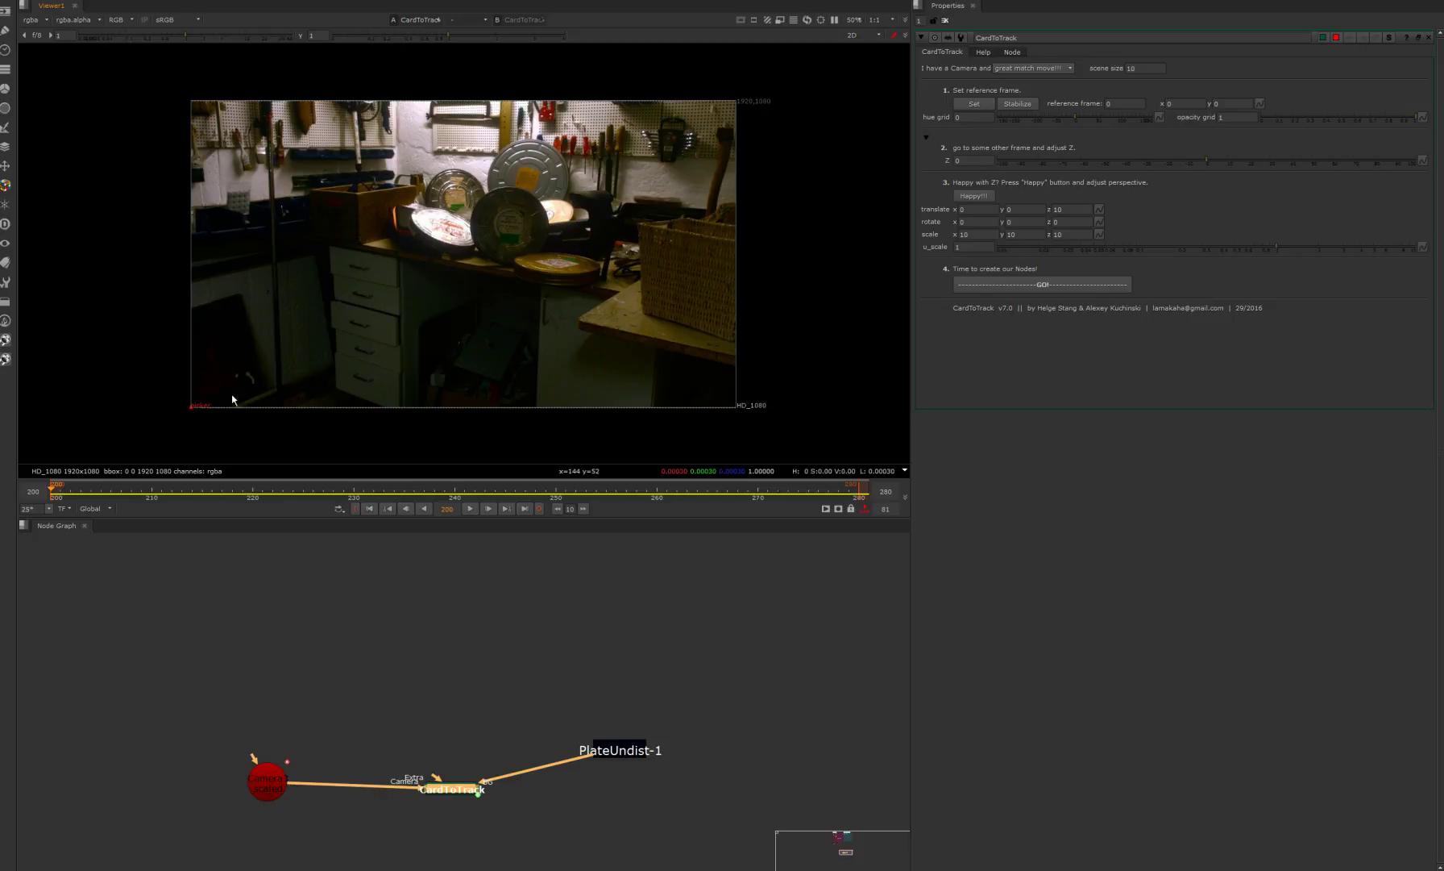
# Step: Place the tracking point on the rear film can's orange label at about x 1148.9, y 788.5 and set frame 200 as reference
pyautogui.moveTo(191, 406); pyautogui.dragTo(519, 181)
pyautogui.scroll(10, 524, 183)
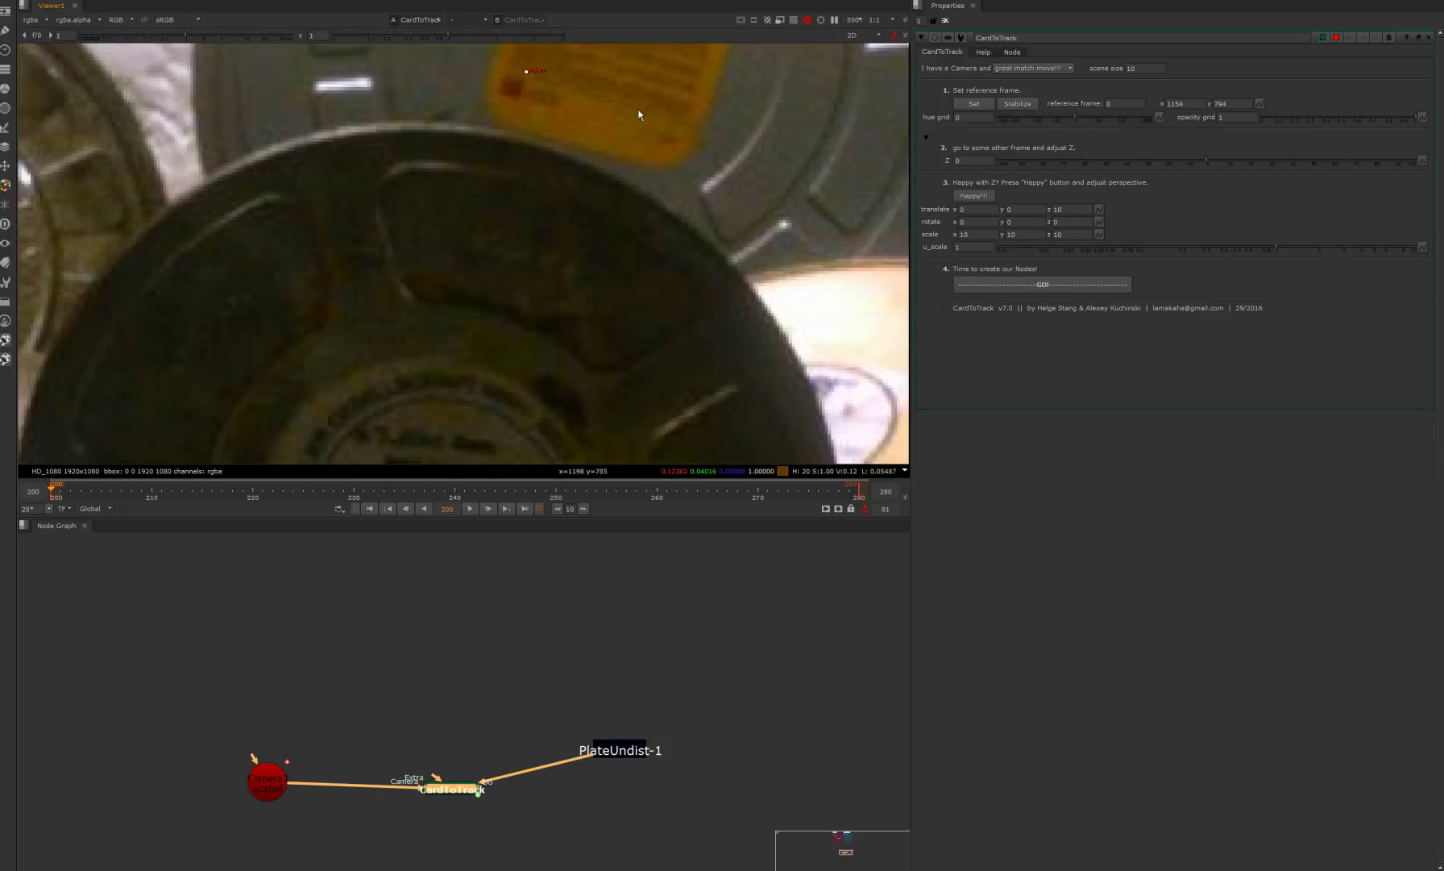
pyautogui.keyDown('alt'); pyautogui.moveTo(639, 114); pyautogui.dragTo(643, 113, button='middle'); pyautogui.keyUp('alt')
pyautogui.moveTo(530, 67); pyautogui.dragTo(517, 81)
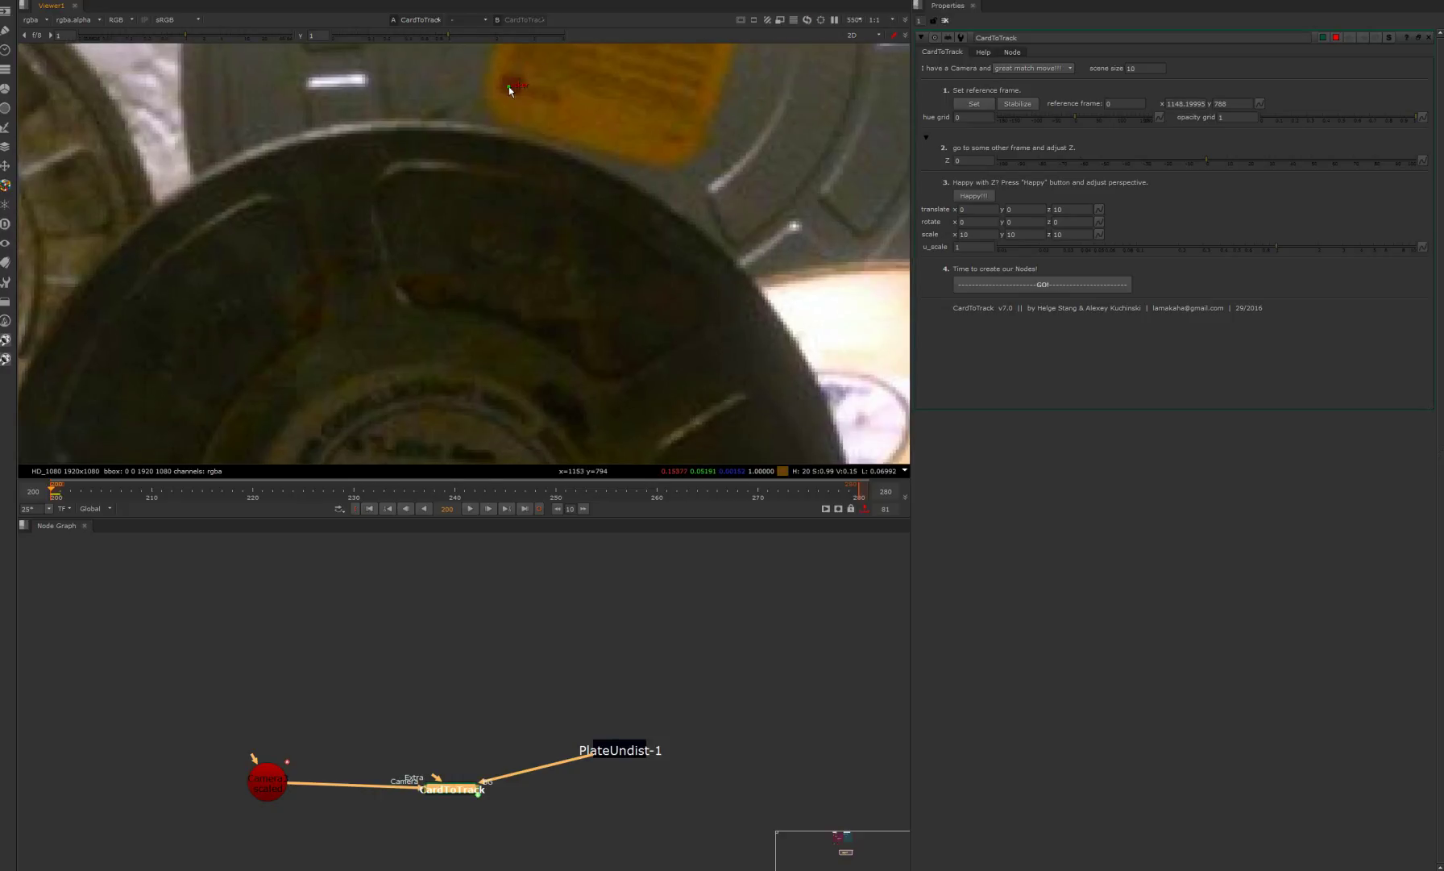
pyautogui.scroll(-8, 520, 106)
pyautogui.scroll(-2, 497, 274)
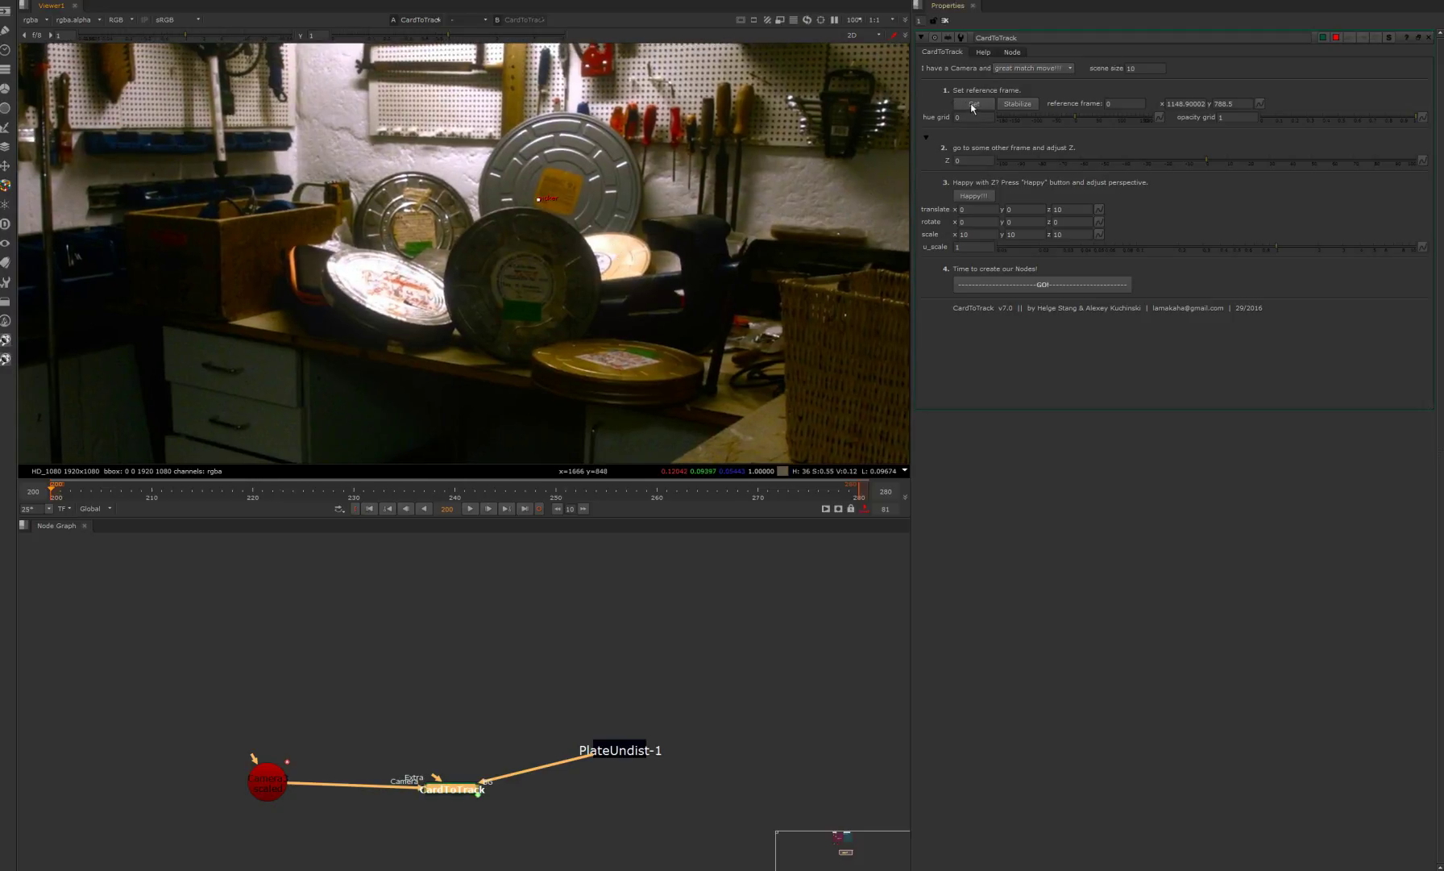
pyautogui.click(973, 104)
# Step: Go to frame 255 and set the card's Z depth to 5
pyautogui.scroll(-5, 532, 264)
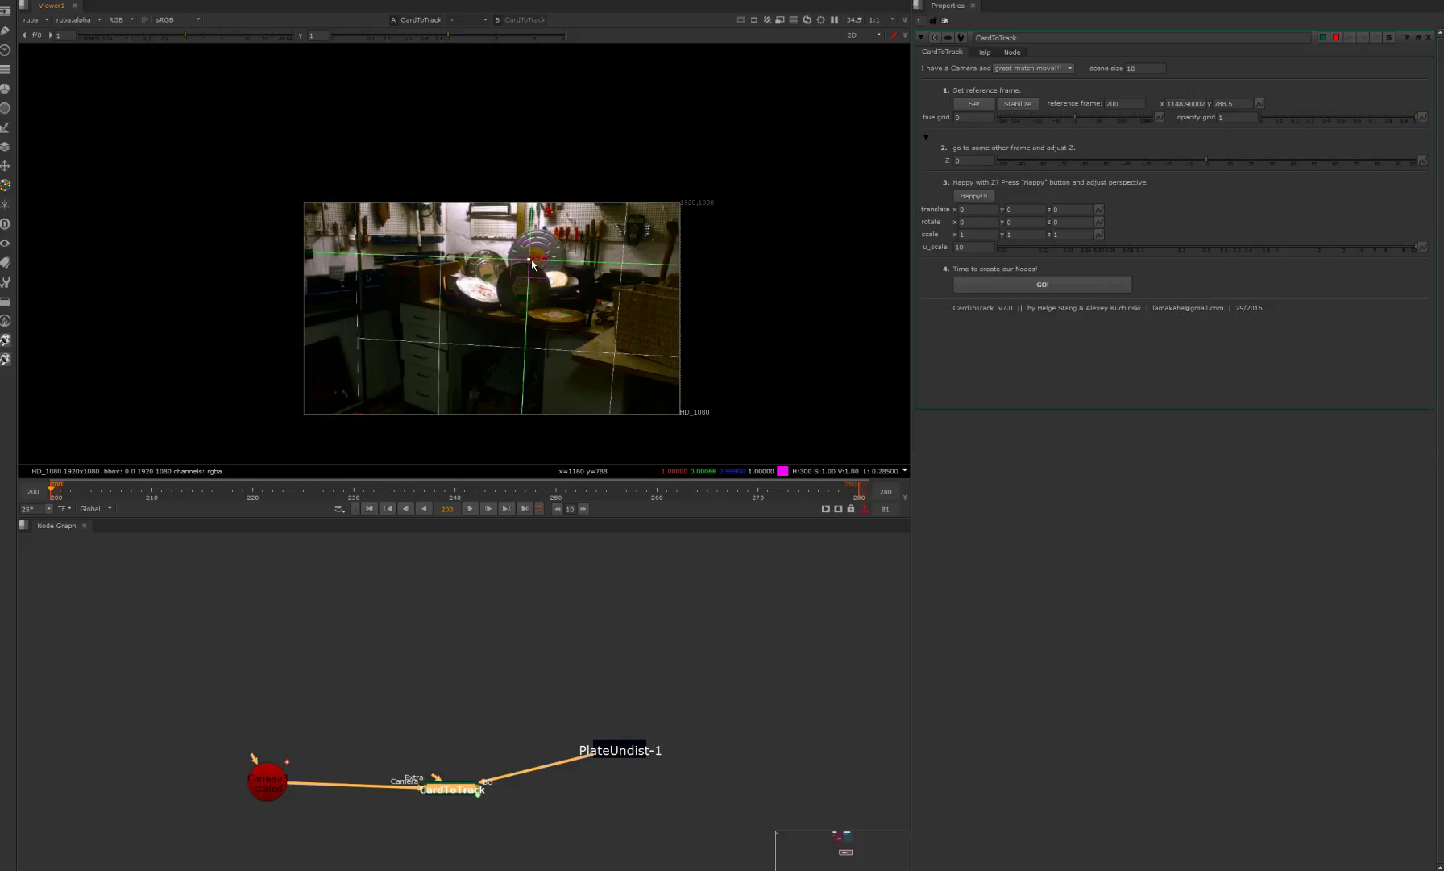
pyautogui.click(101, 494)
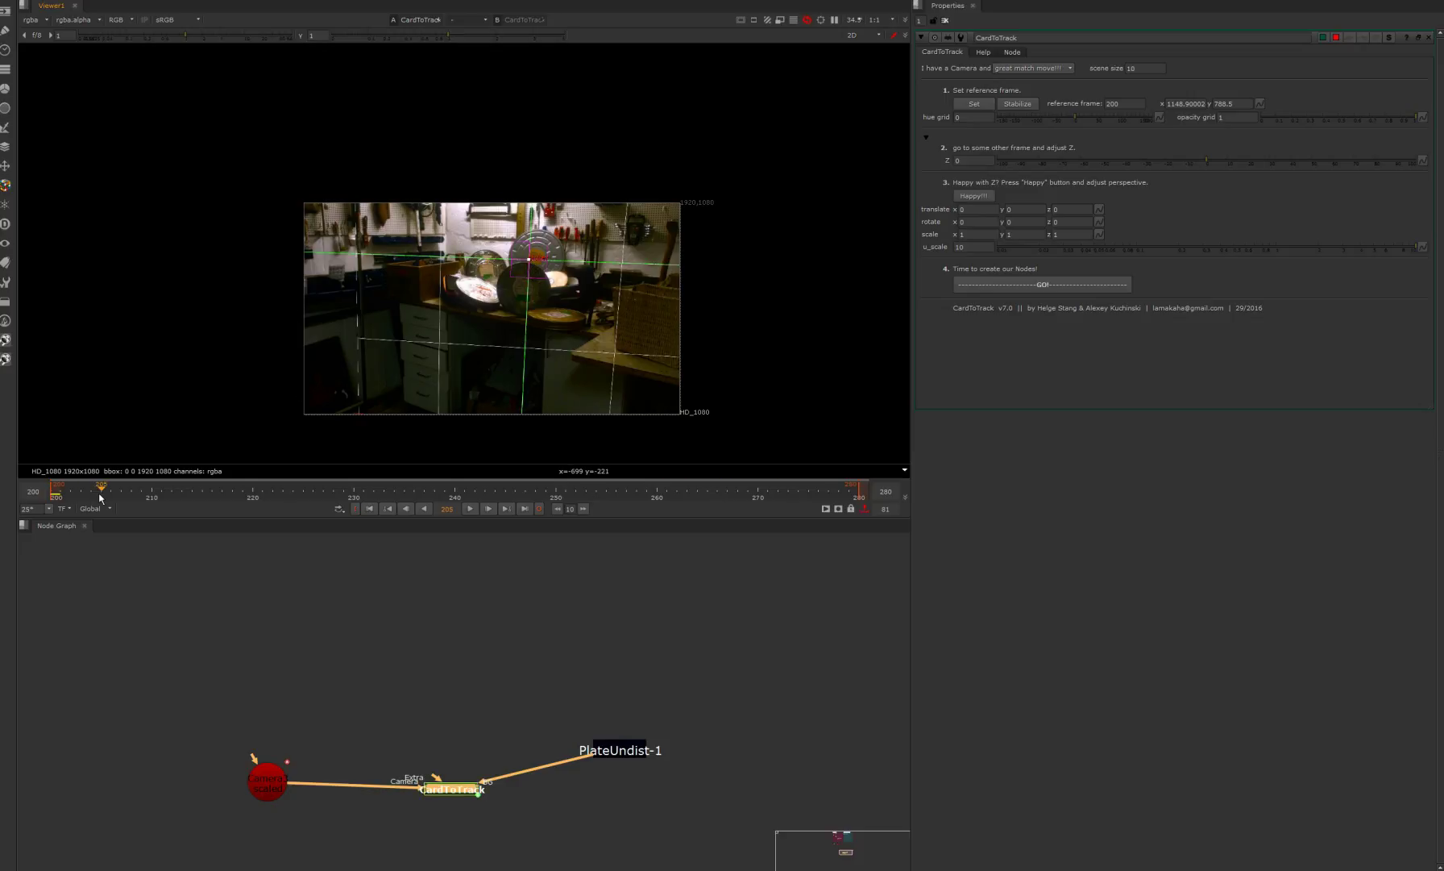
pyautogui.moveTo(100, 497); pyautogui.dragTo(609, 501)
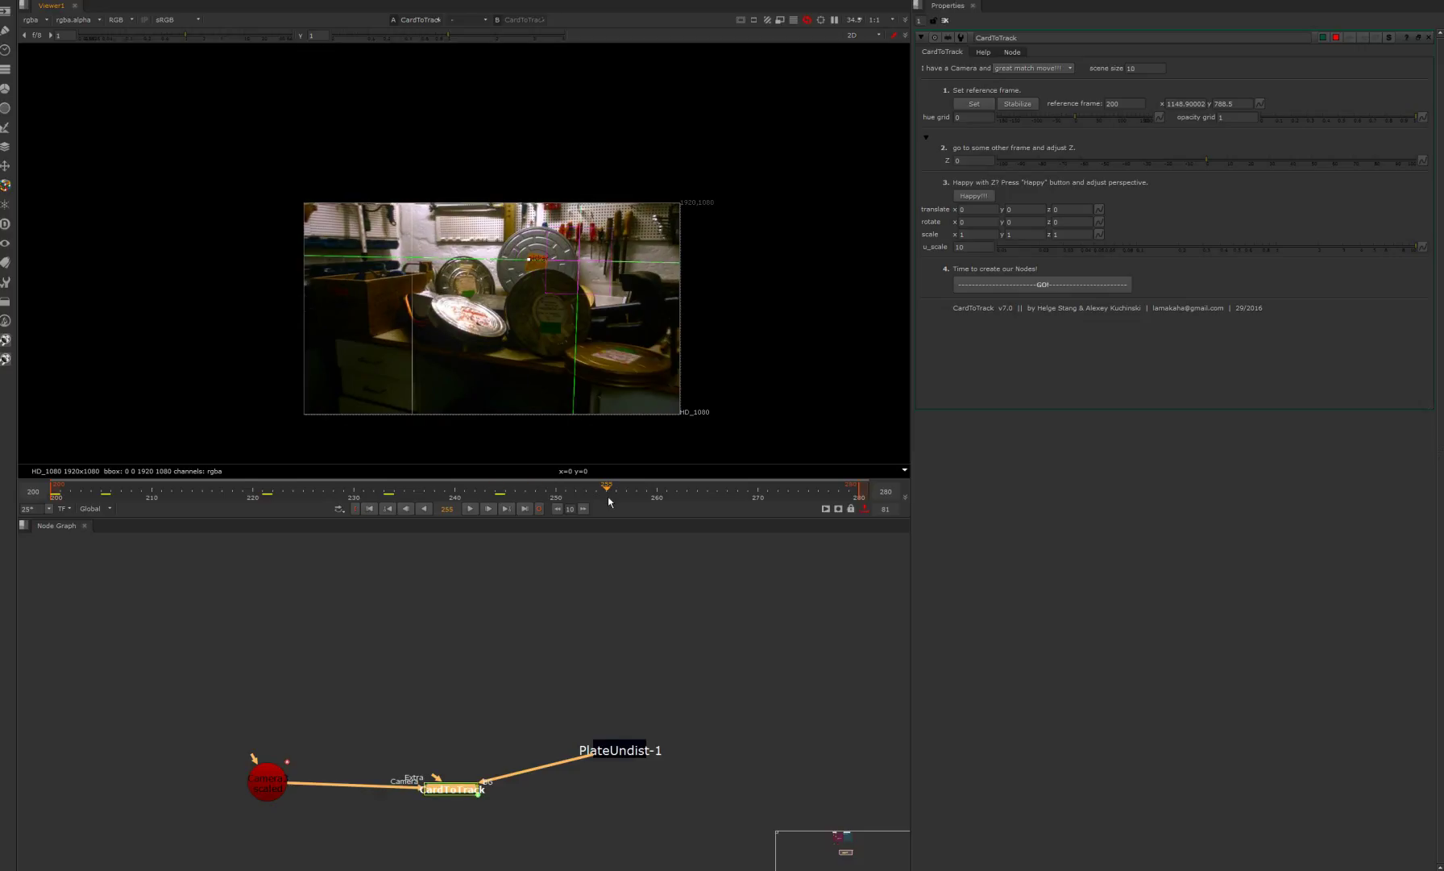
pyautogui.scroll(3, 591, 288)
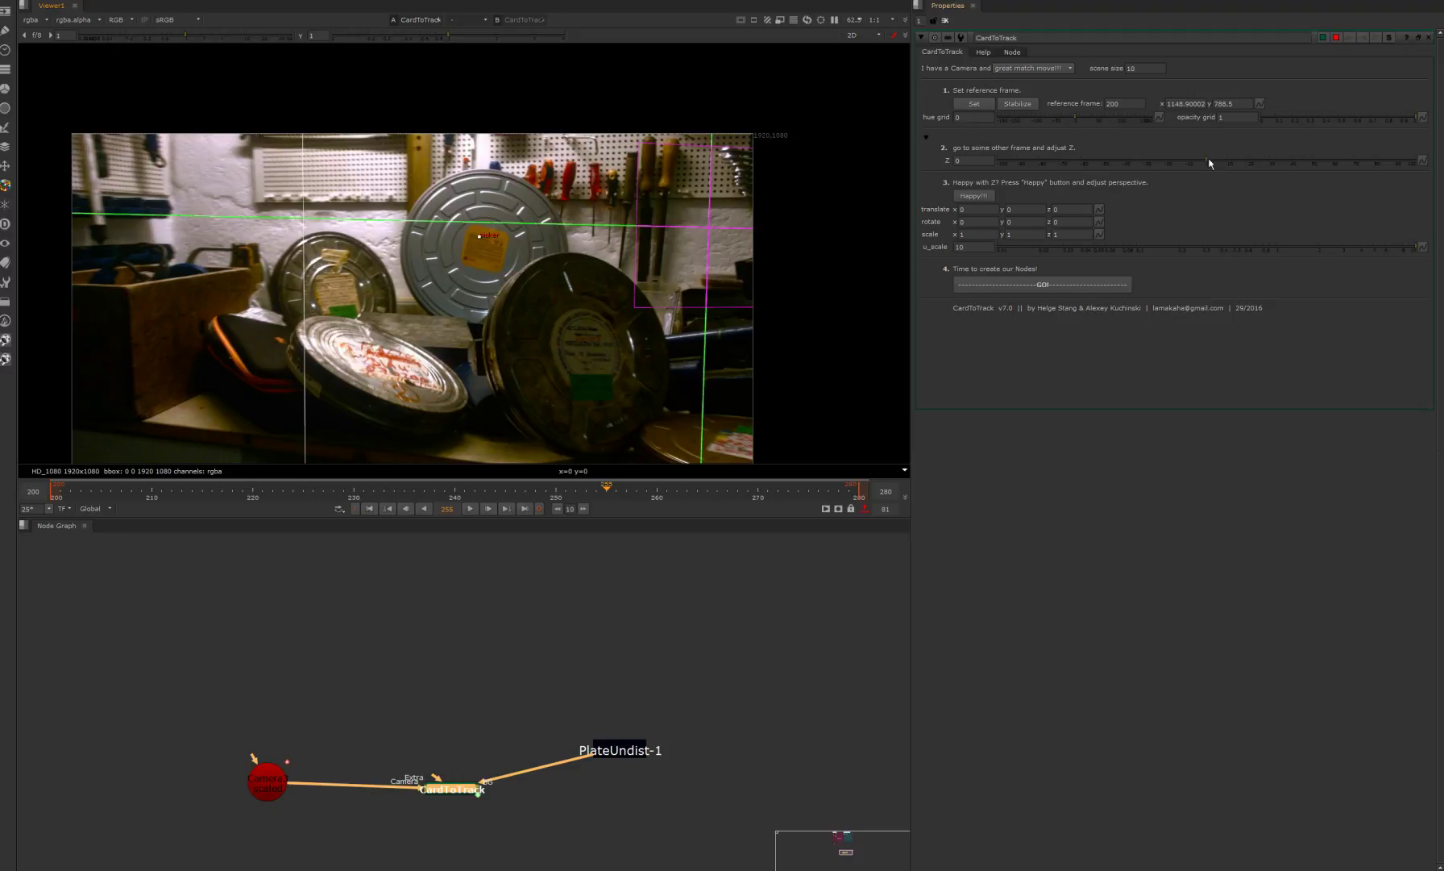
pyautogui.moveTo(1210, 162); pyautogui.dragTo(1214, 161)
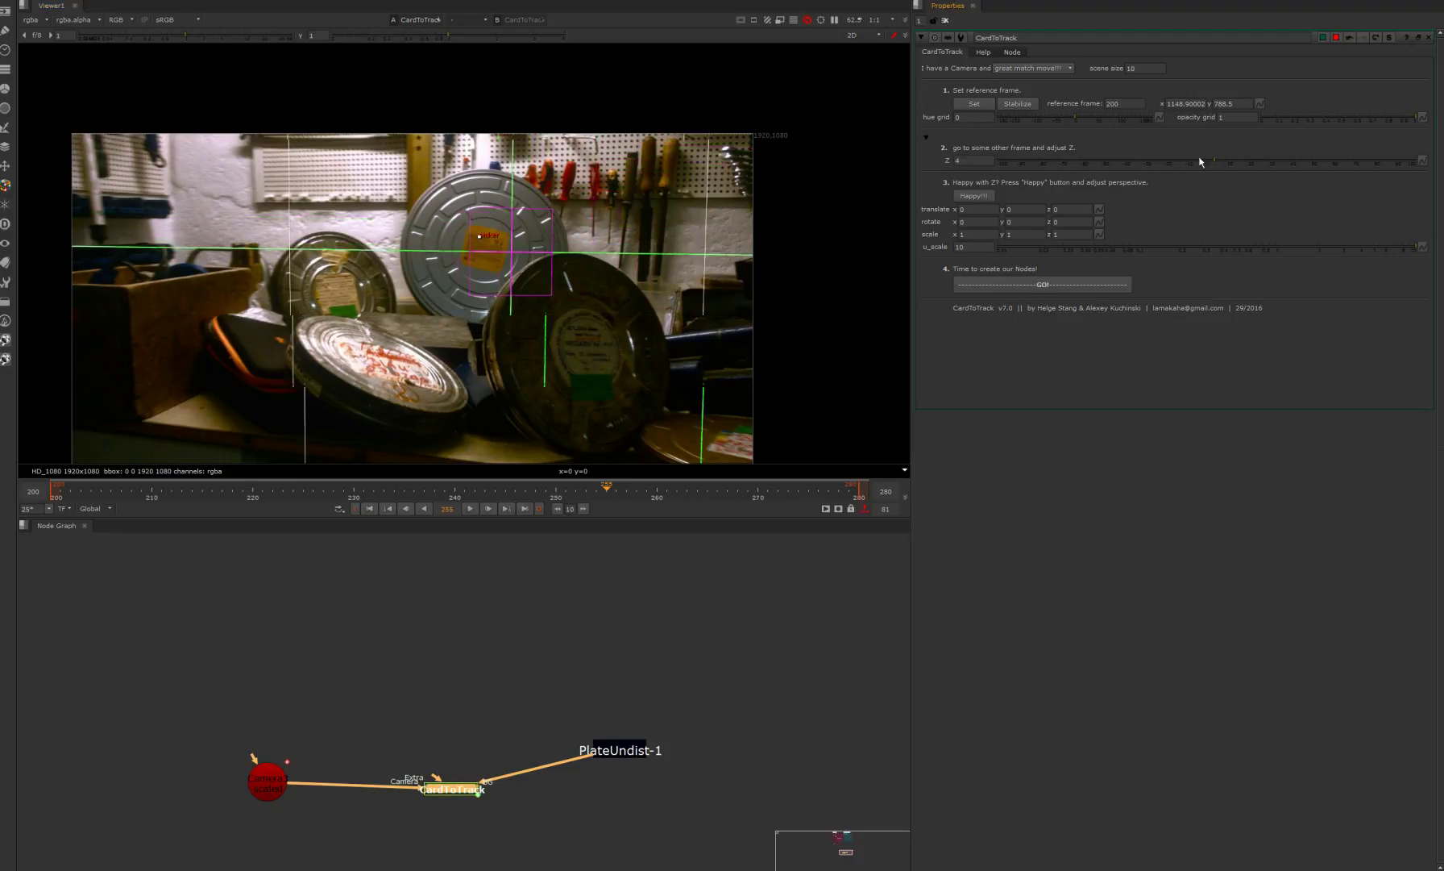
pyautogui.doubleClick(958, 161)
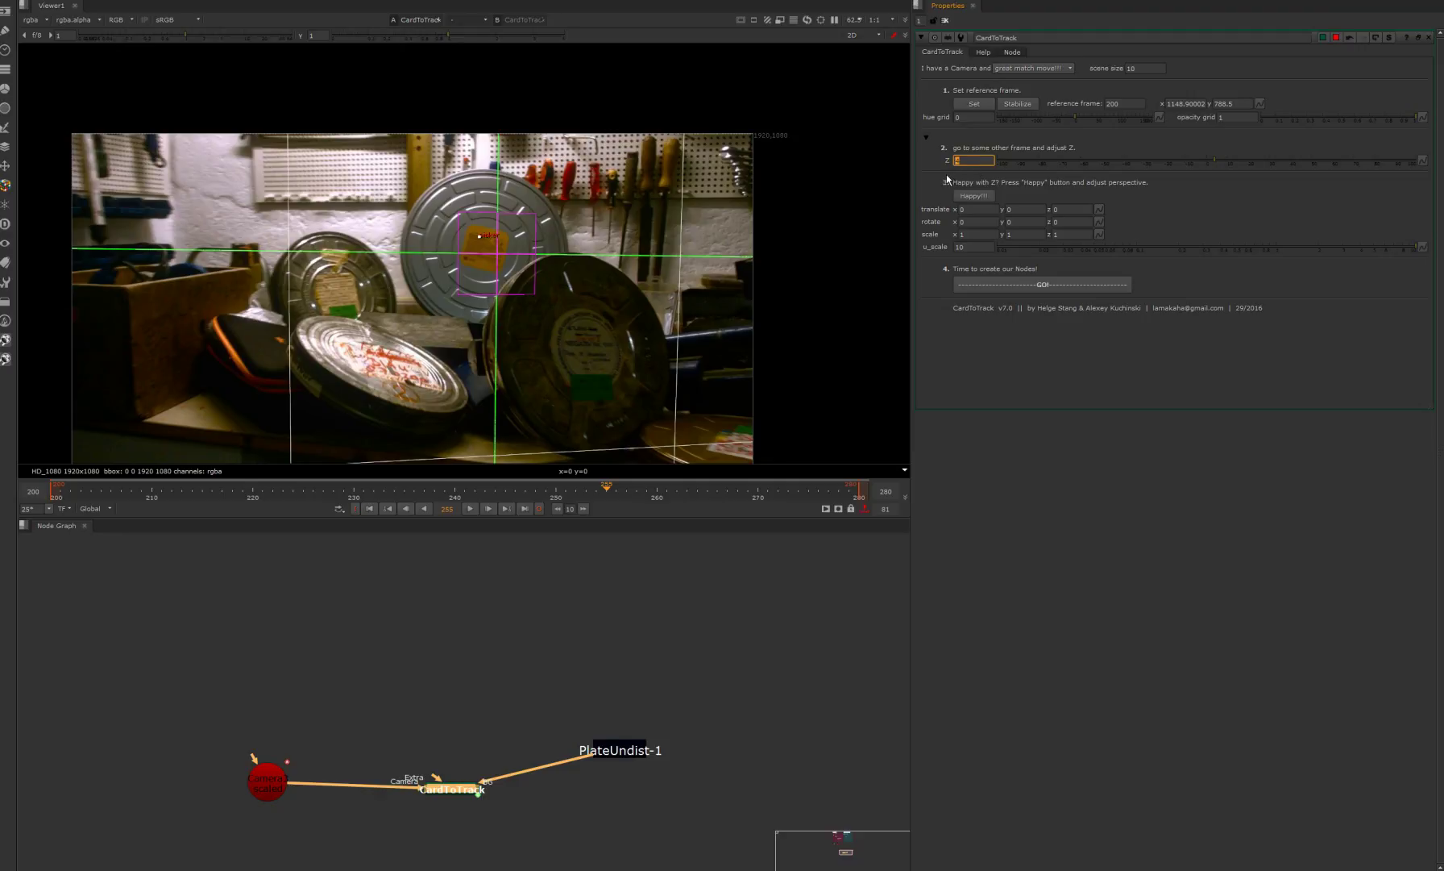
pyautogui.write('5')
pyautogui.press('Return')
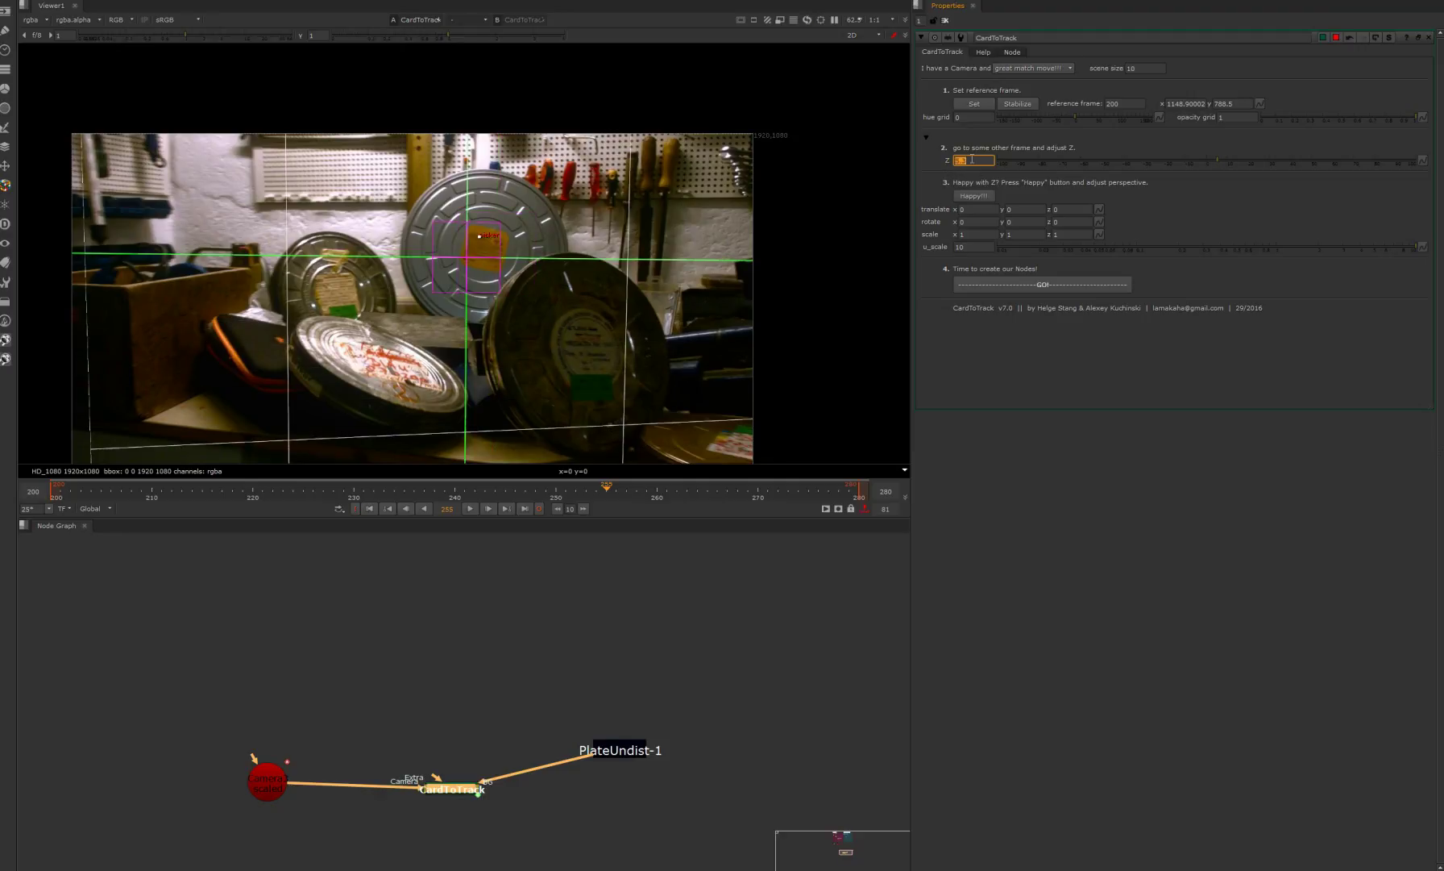
# Step: Fine-tune the card's Z depth to 5.39 against the rear film can's orange label
pyautogui.moveTo(474, 263); pyautogui.dragTo(473, 259, button='middle')
pyautogui.scroll(4, 474, 260)
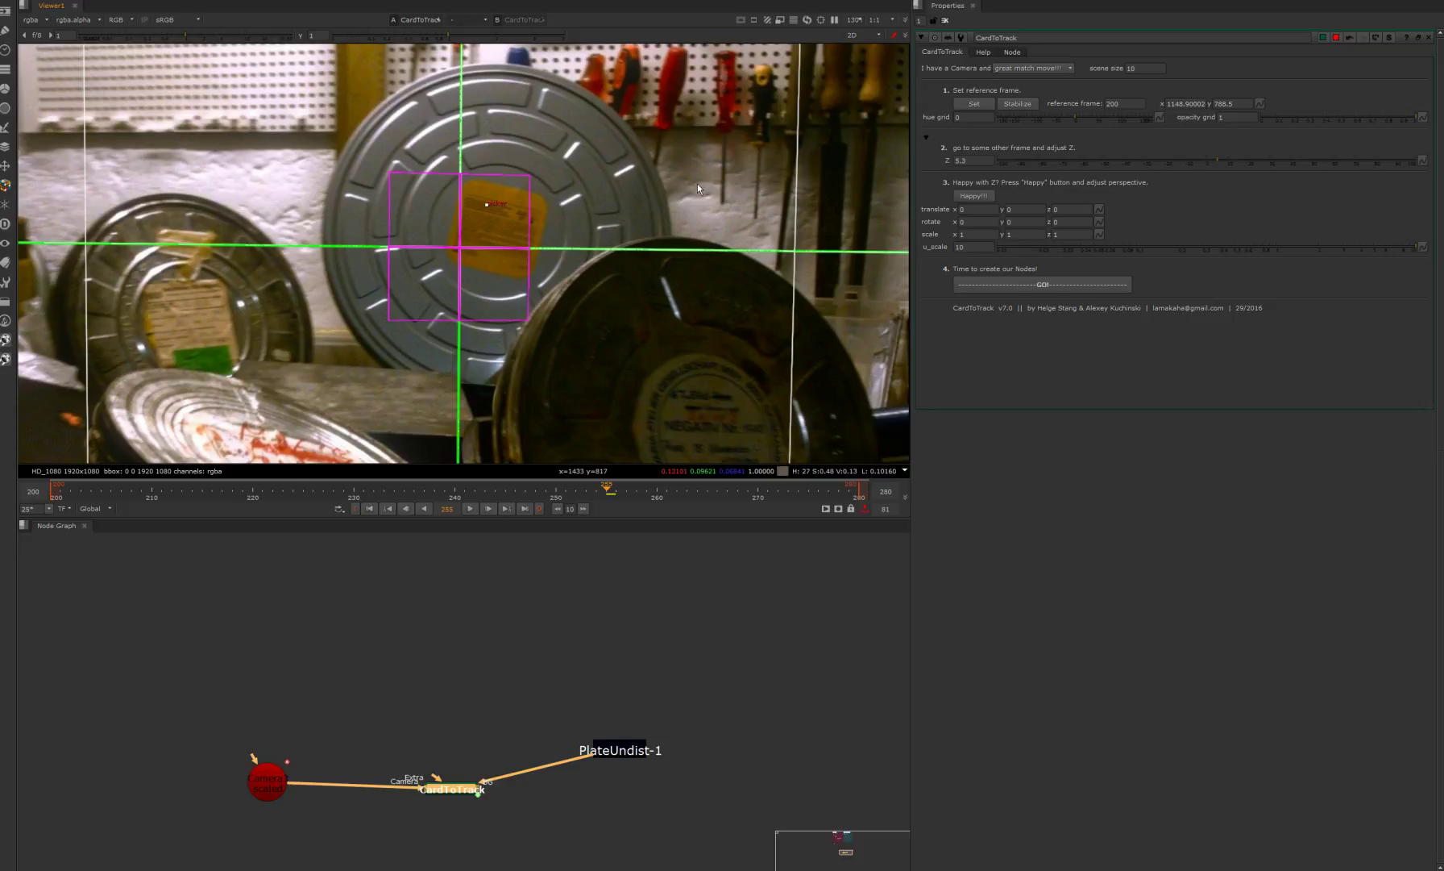
pyautogui.click(976, 159)
pyautogui.press('Up')
pyautogui.press('Up')
pyautogui.press('Up')
pyautogui.press('Up')
pyautogui.press('Up')
pyautogui.press('Up')
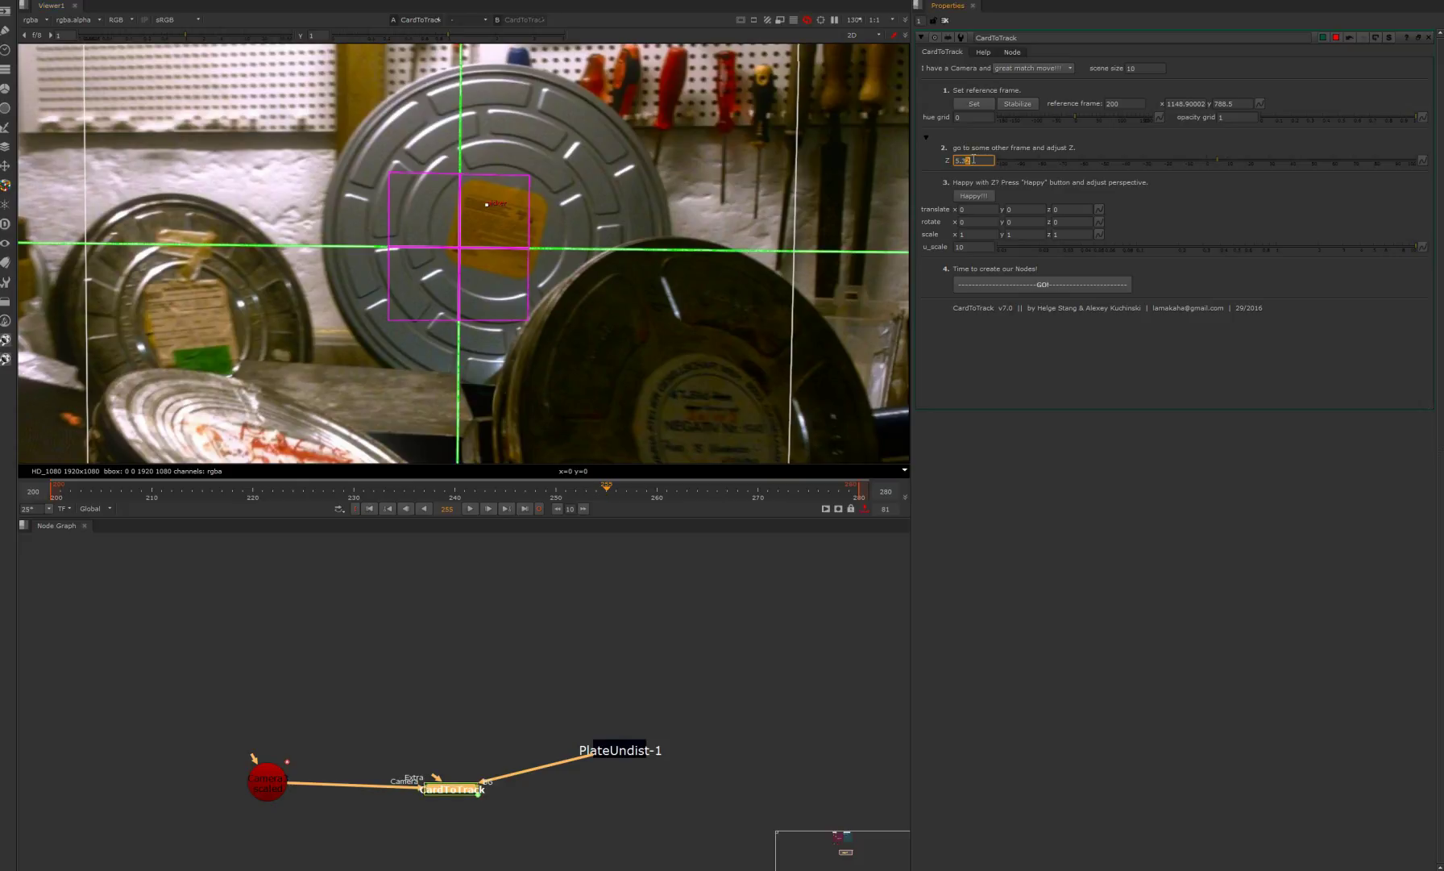
pyautogui.press('Up')
pyautogui.press('Up')
pyautogui.press('Up')
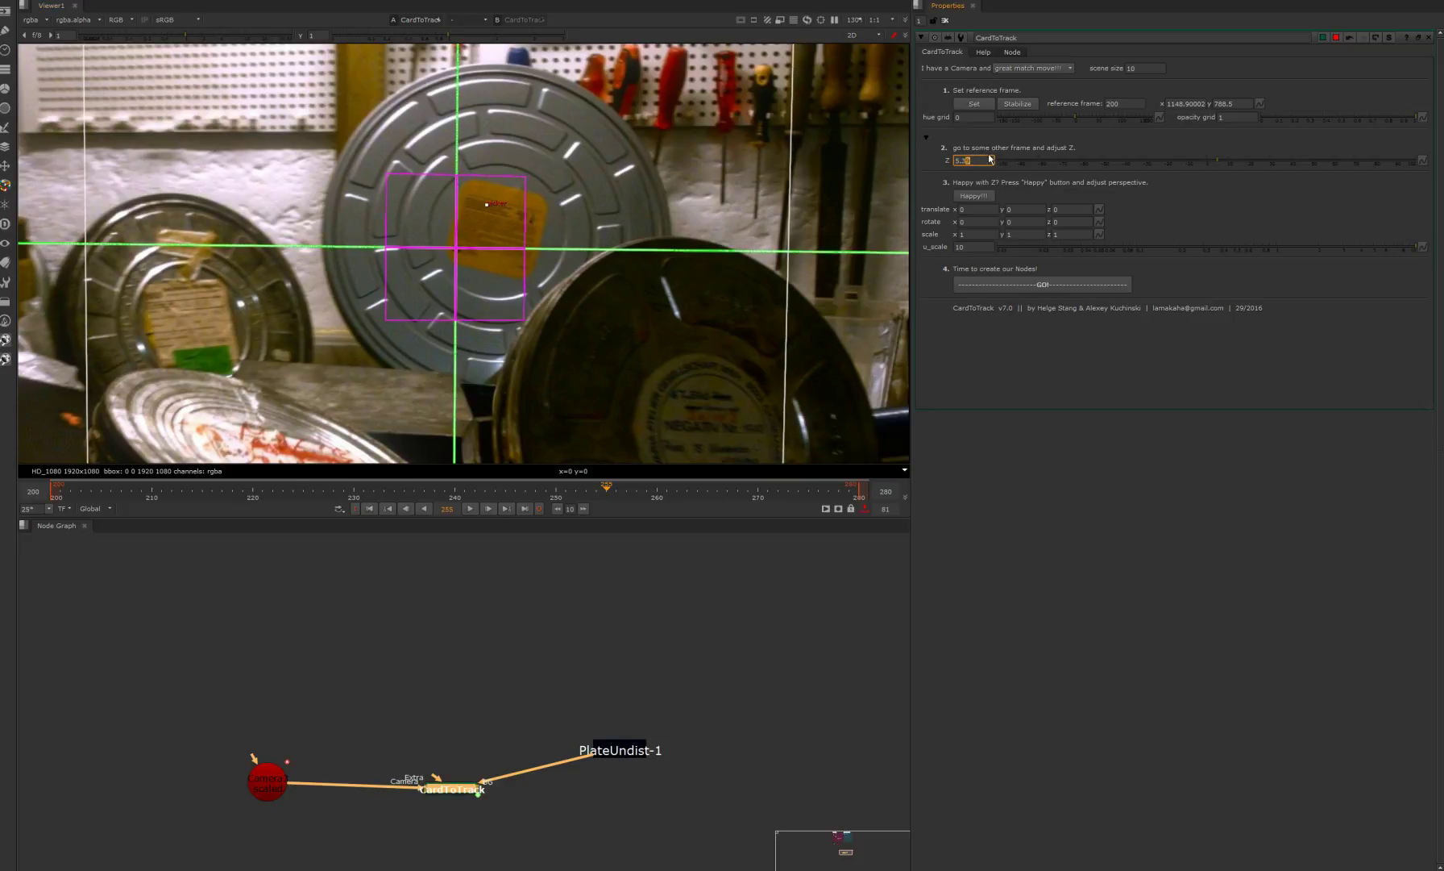
# Step: Play the shot to check how the card grid follows the film can, stopping at frame 238
pyautogui.scroll(-8, 433, 314)
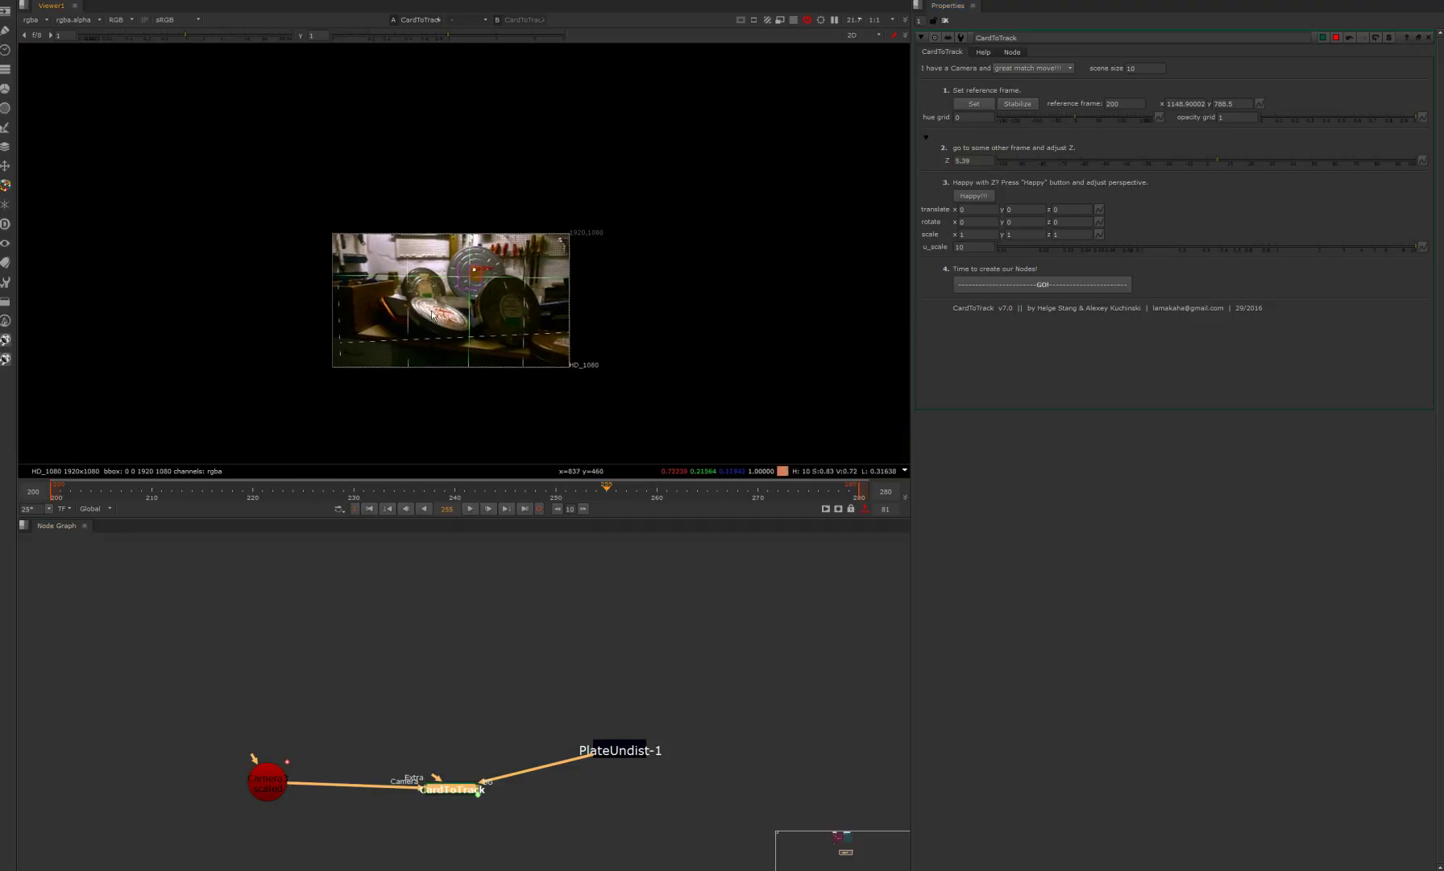
pyautogui.scroll(2, 433, 314)
pyautogui.press('l')
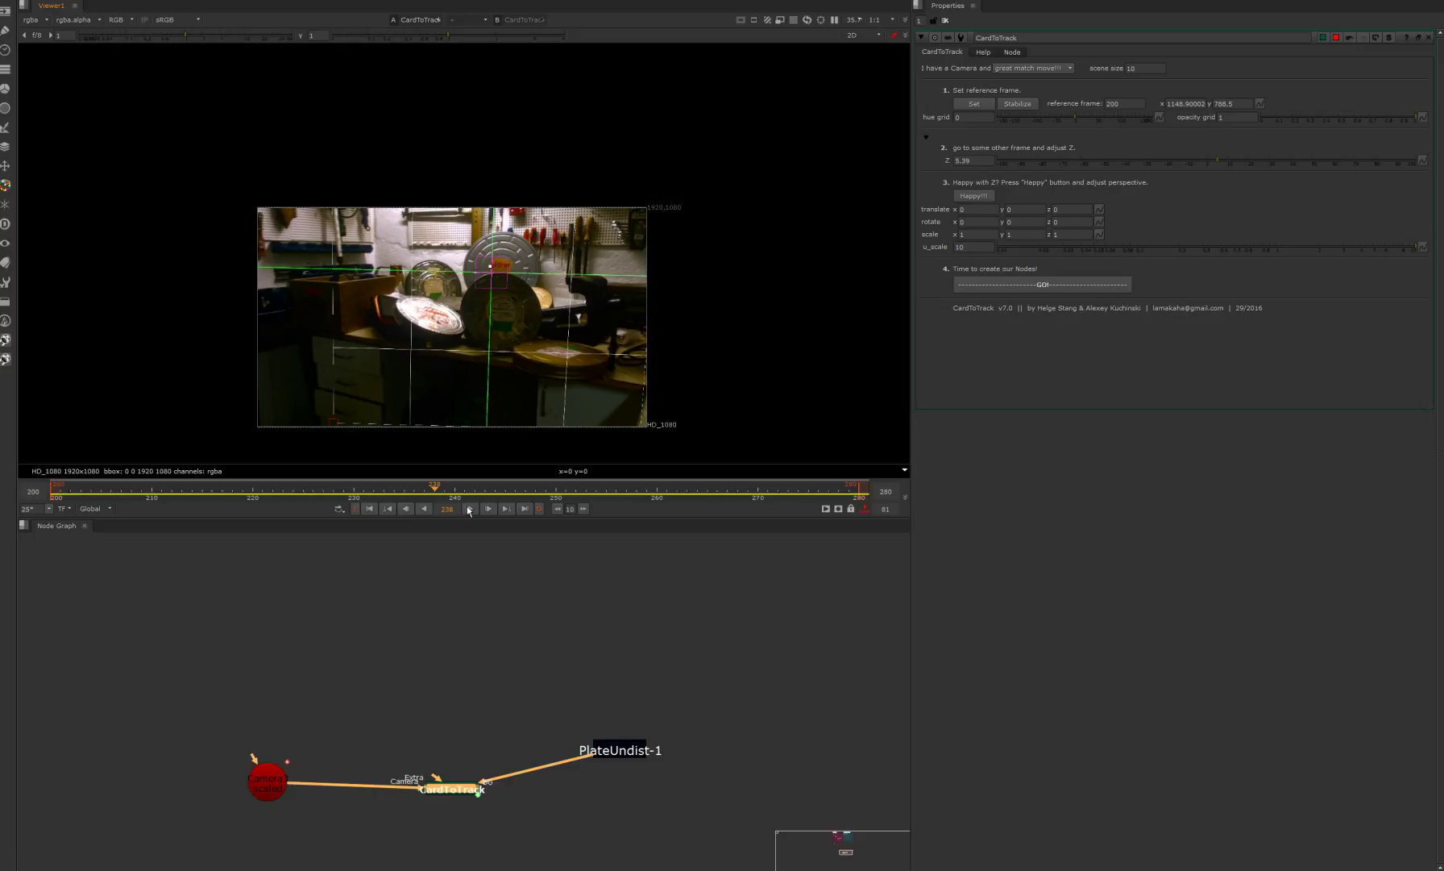
pyautogui.click(469, 509)
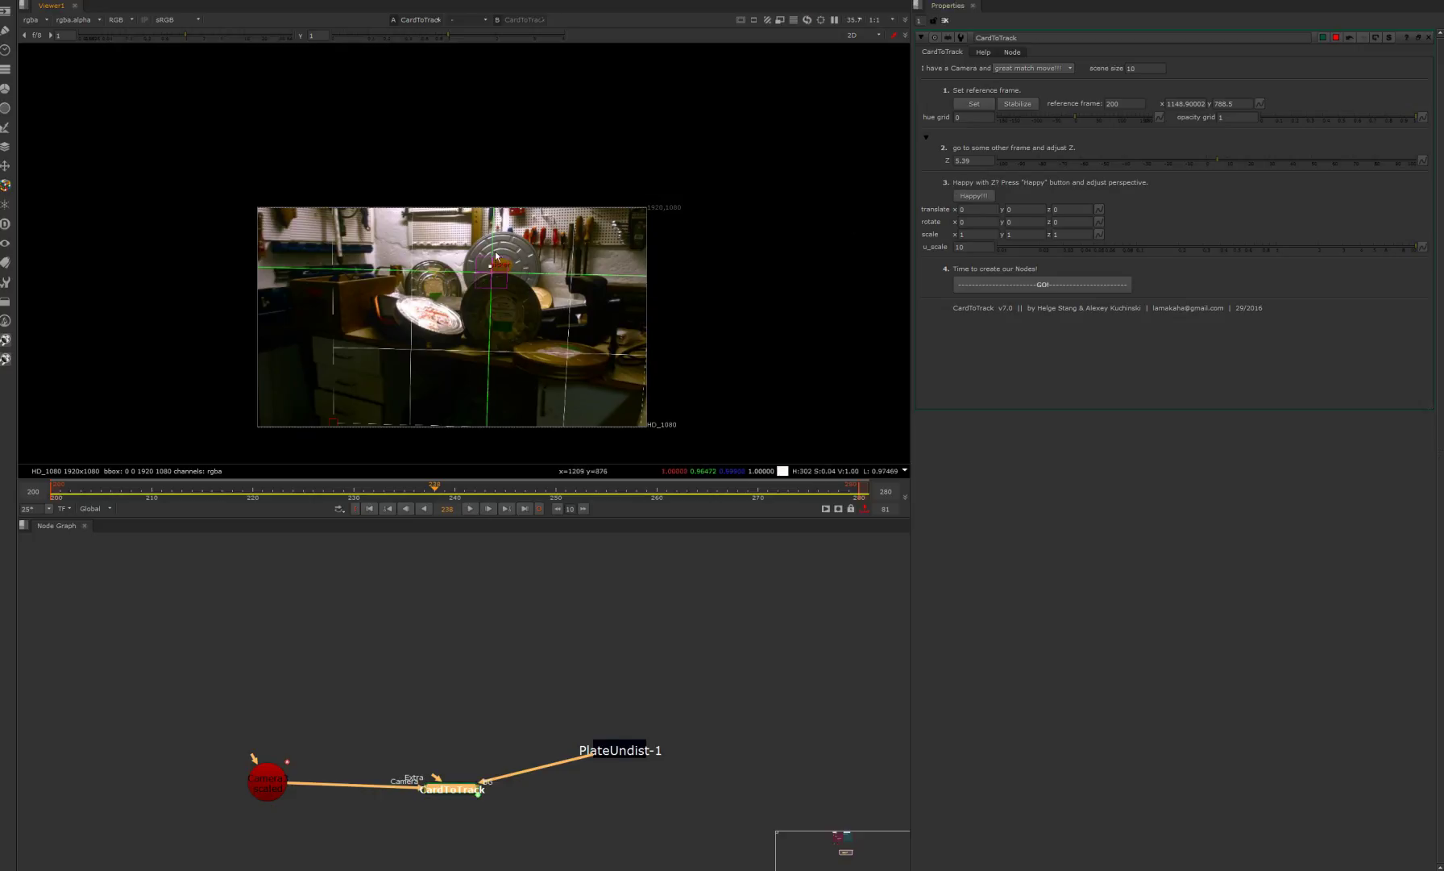
# Step: Accept the Z depth and set the card's Y rotation to -182.72954 to adjust its perspective
pyautogui.click(967, 196)
pyautogui.scroll(5, 488, 282)
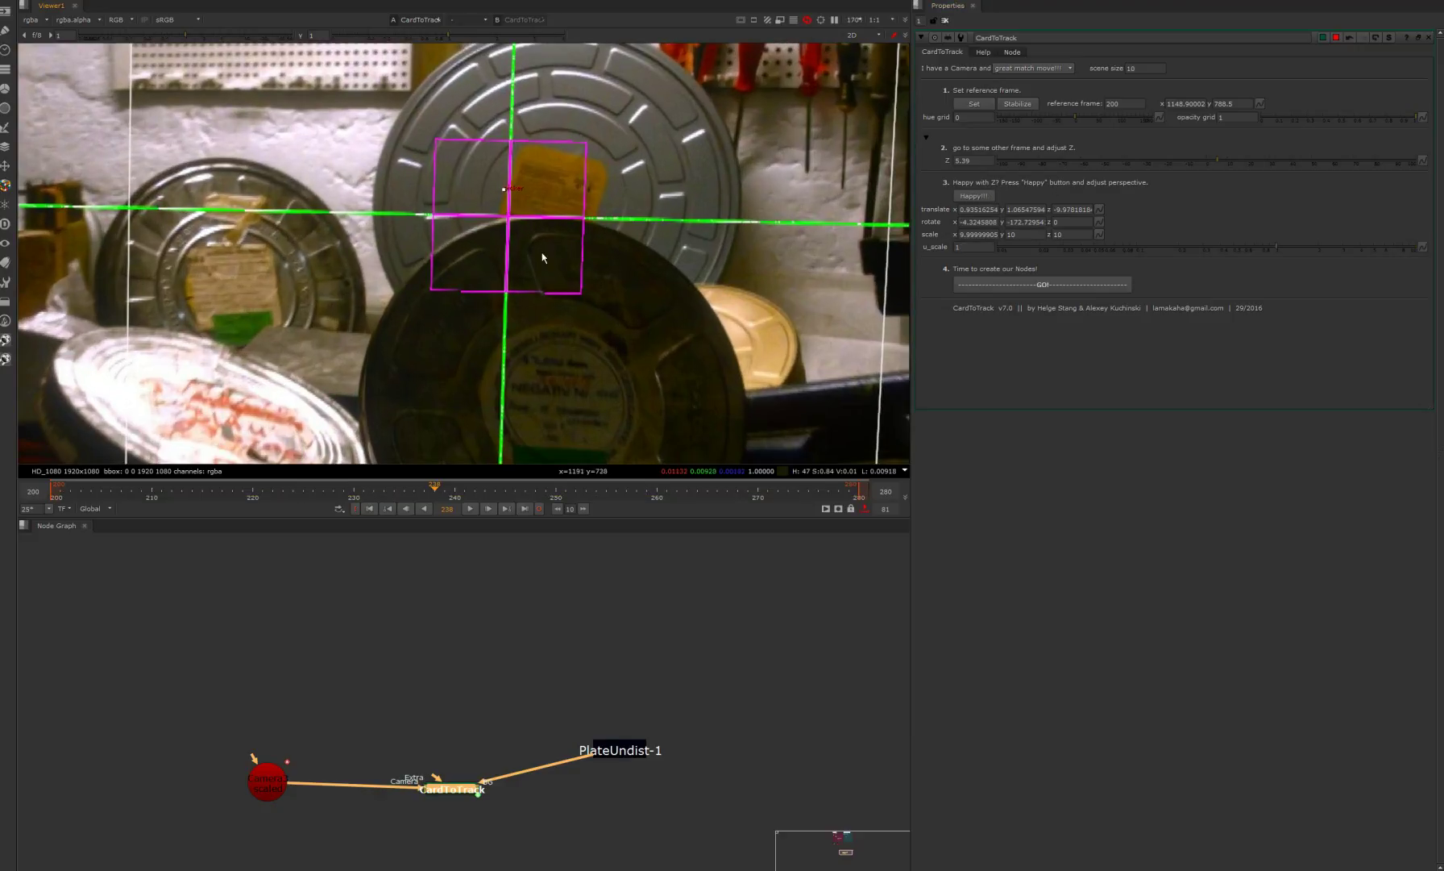
pyautogui.moveTo(543, 258); pyautogui.dragTo(503, 282, button='middle')
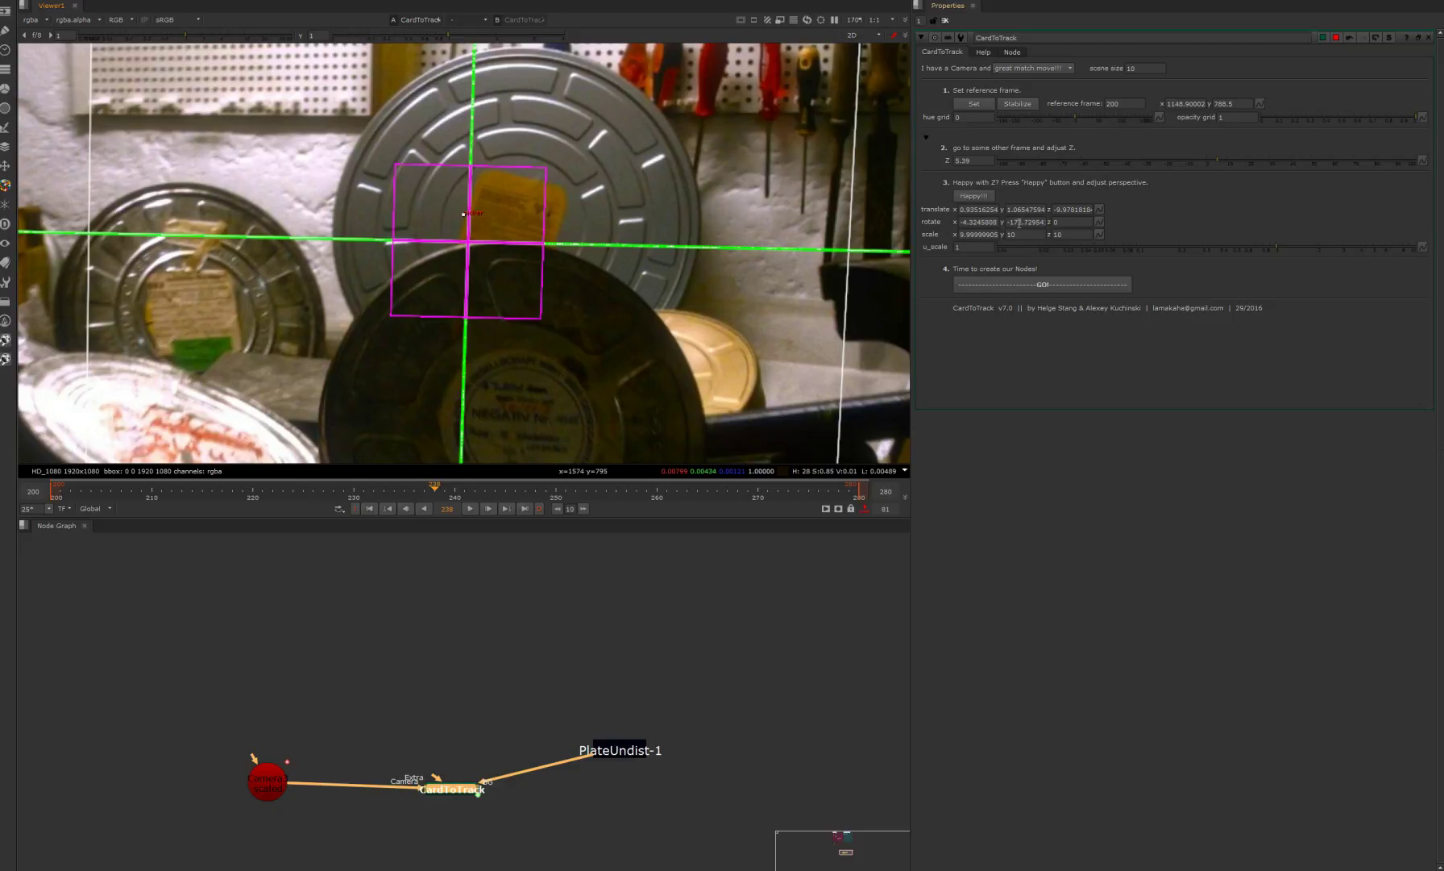
pyautogui.scroll(-5, 487, 277)
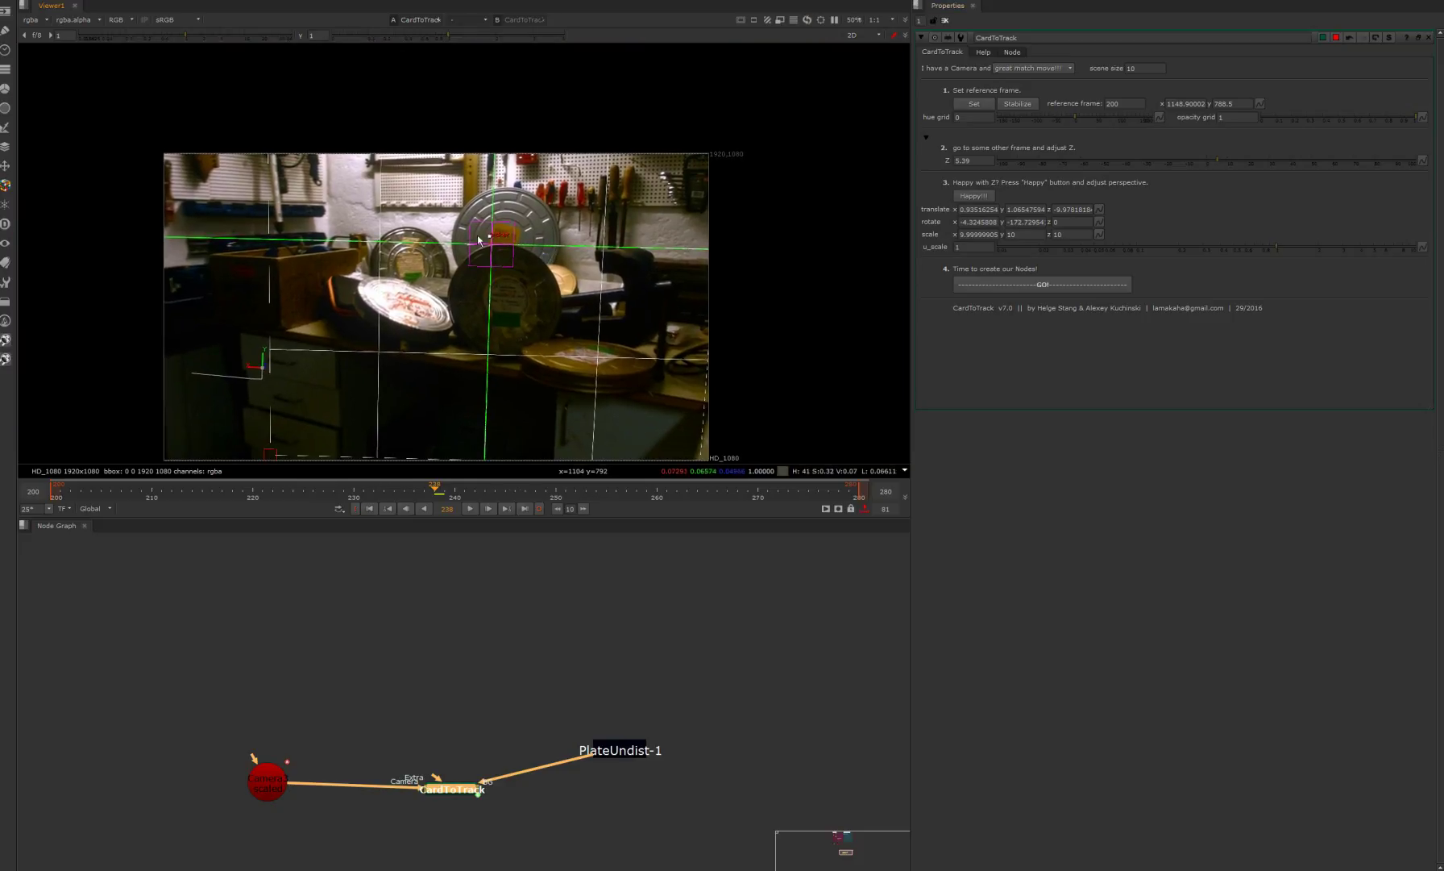
pyautogui.click(1020, 222)
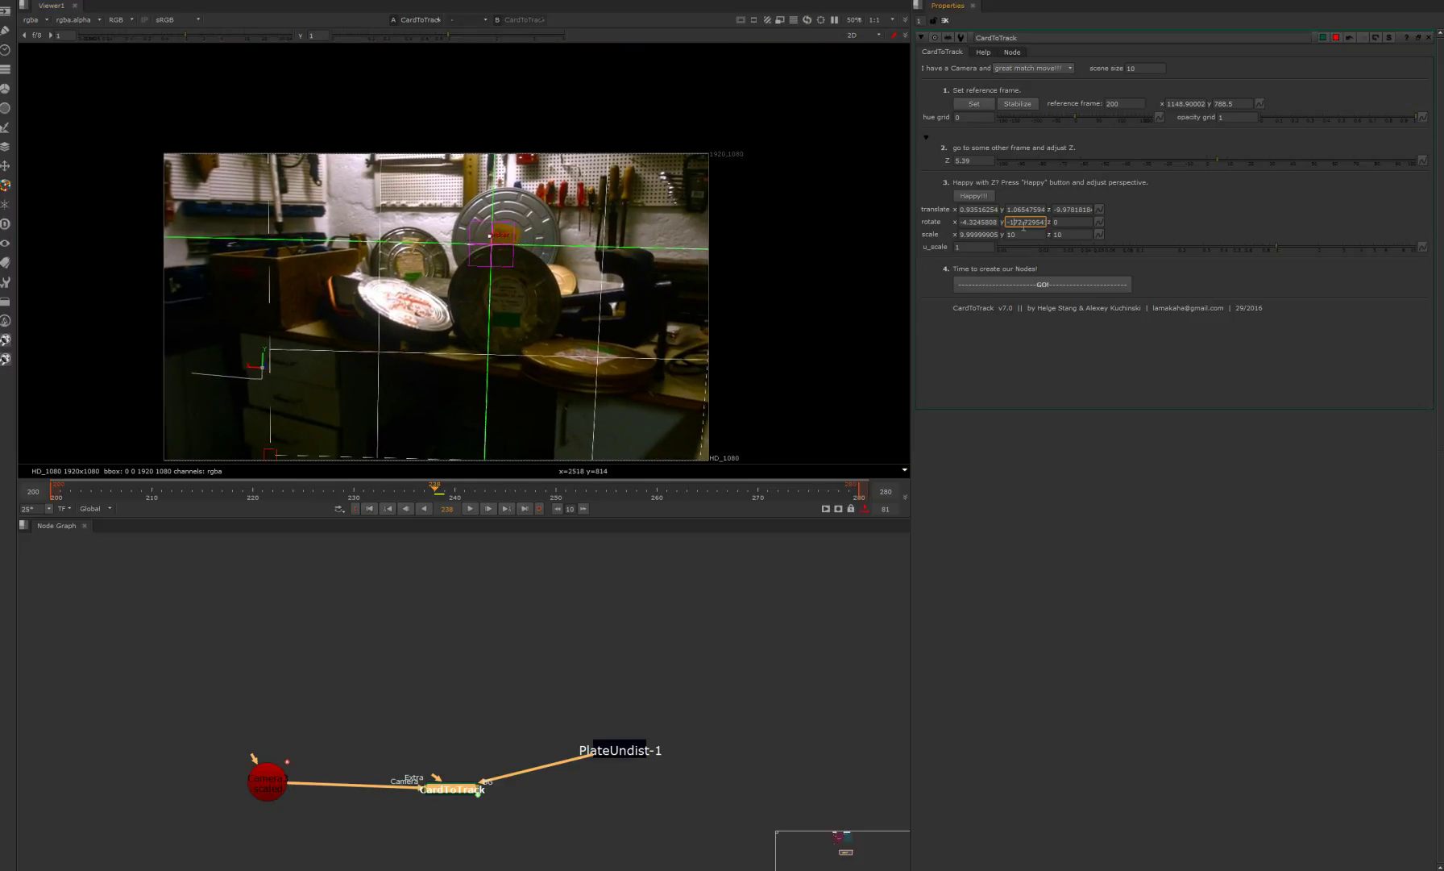
pyautogui.press('Down')
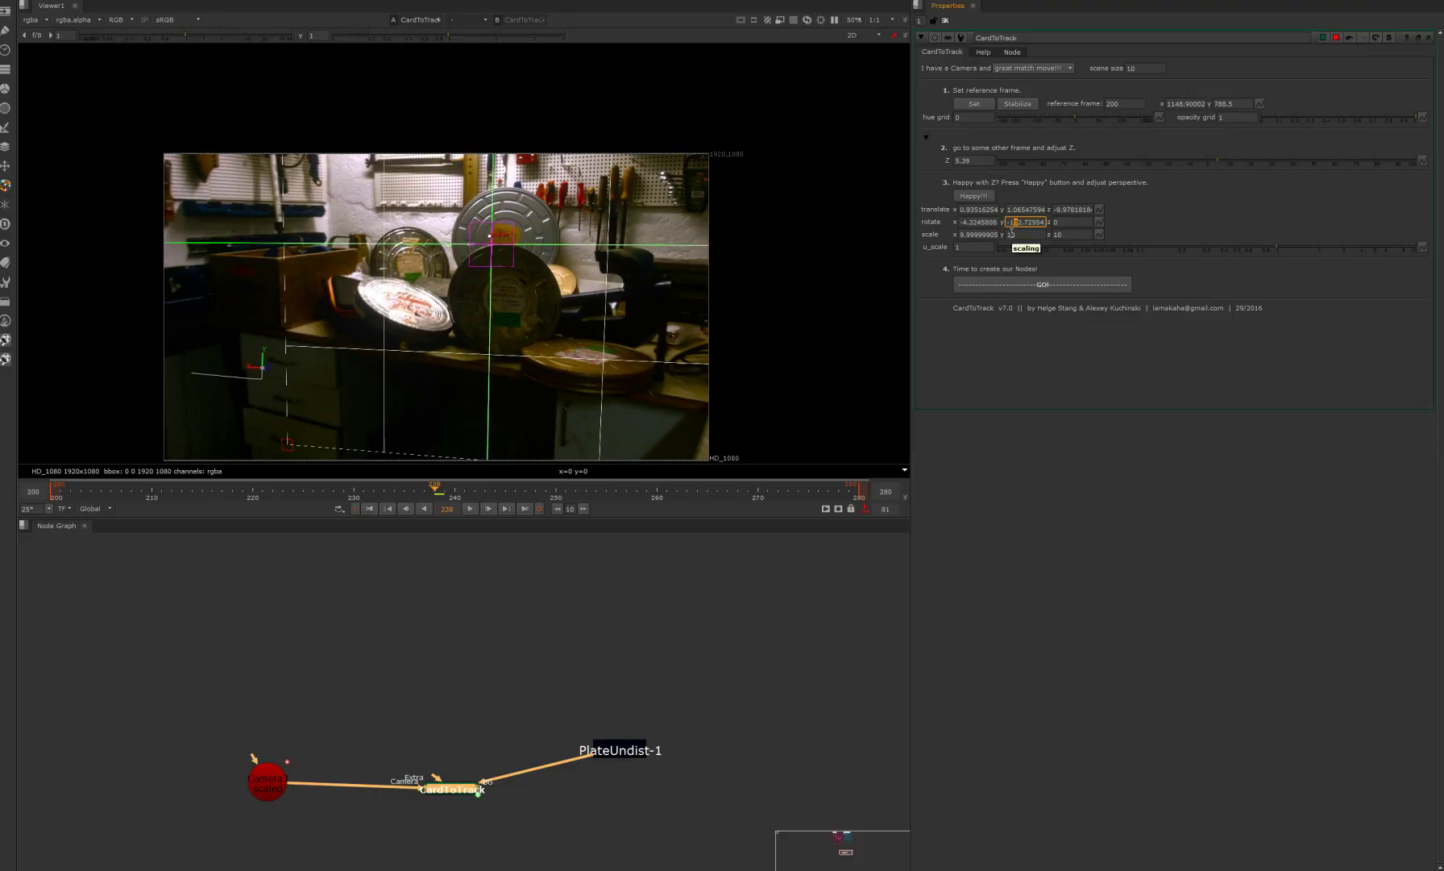
# Step: Set the card's uniform scale to 0.3
pyautogui.click(974, 247)
pyautogui.scroll(1, 974, 246)
pyautogui.scroll(-3, 974, 247)
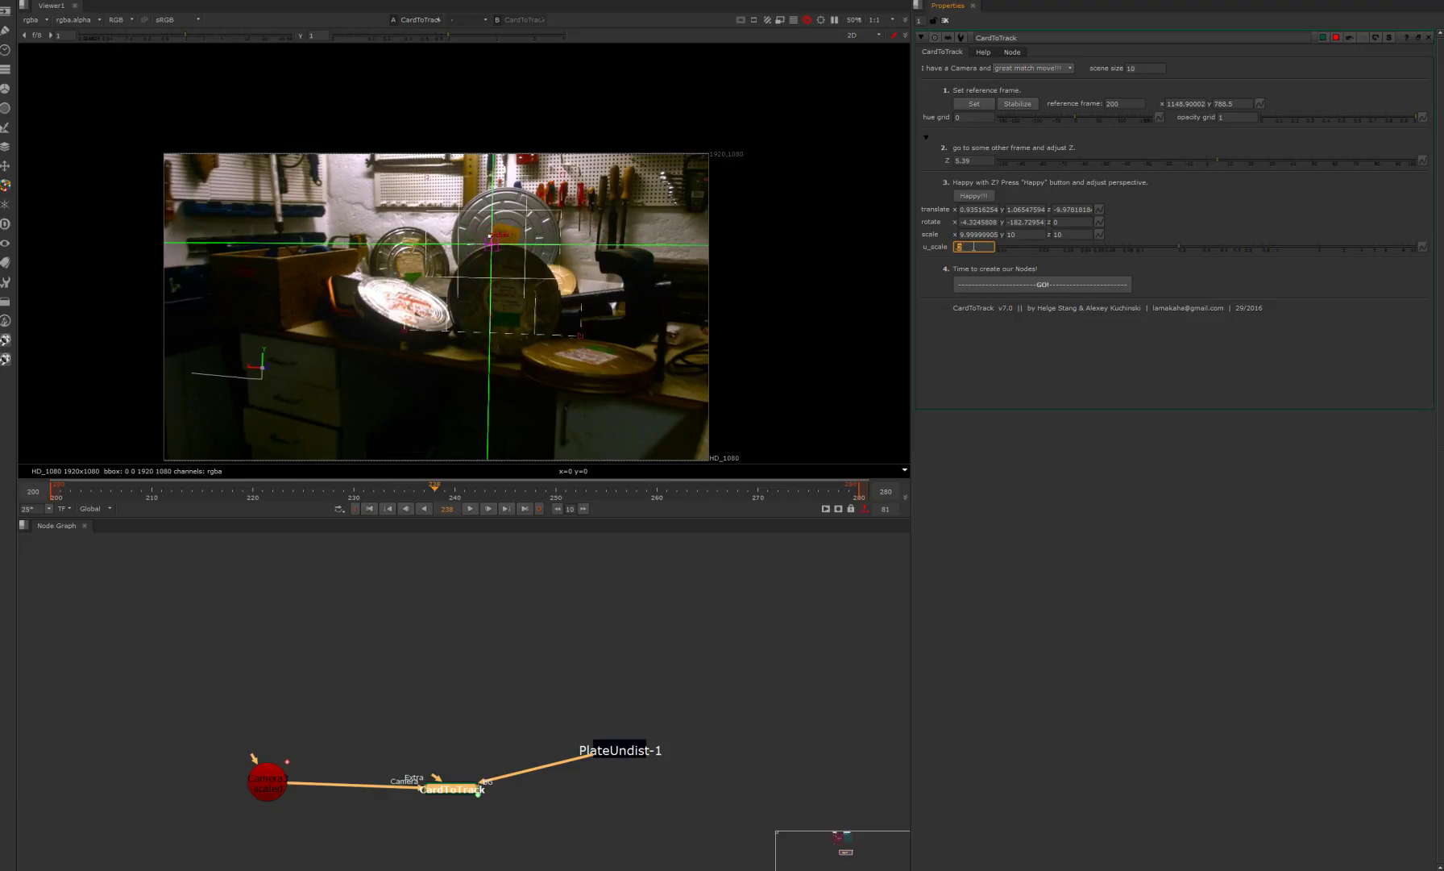
pyautogui.scroll(1, 974, 246)
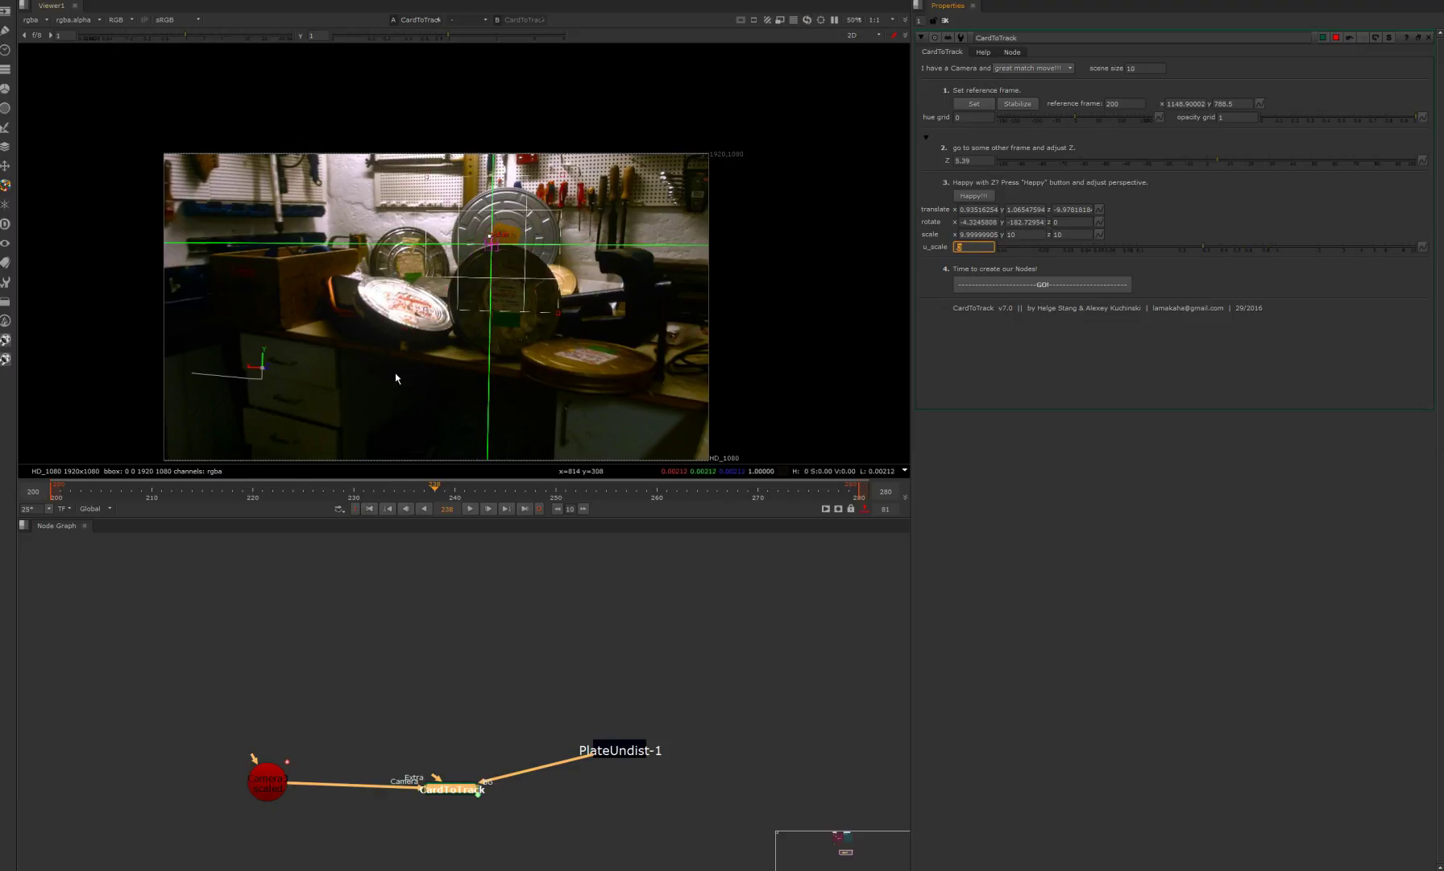
# Step: Check the card's alignment with the film can on the last frame, 280
pyautogui.click(525, 508)
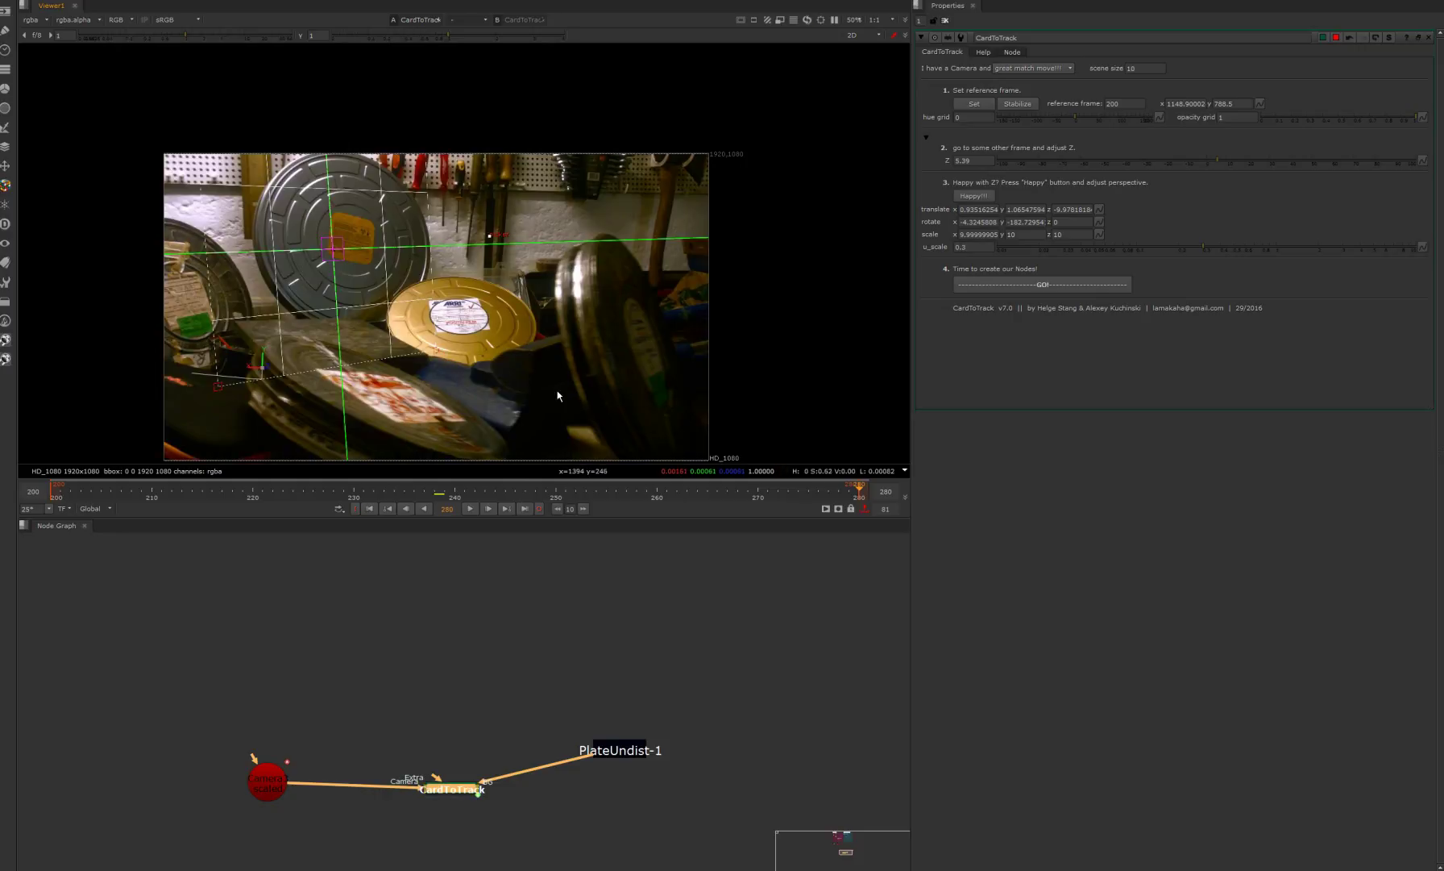
pyautogui.moveTo(471, 382); pyautogui.dragTo(562, 435, button='middle')
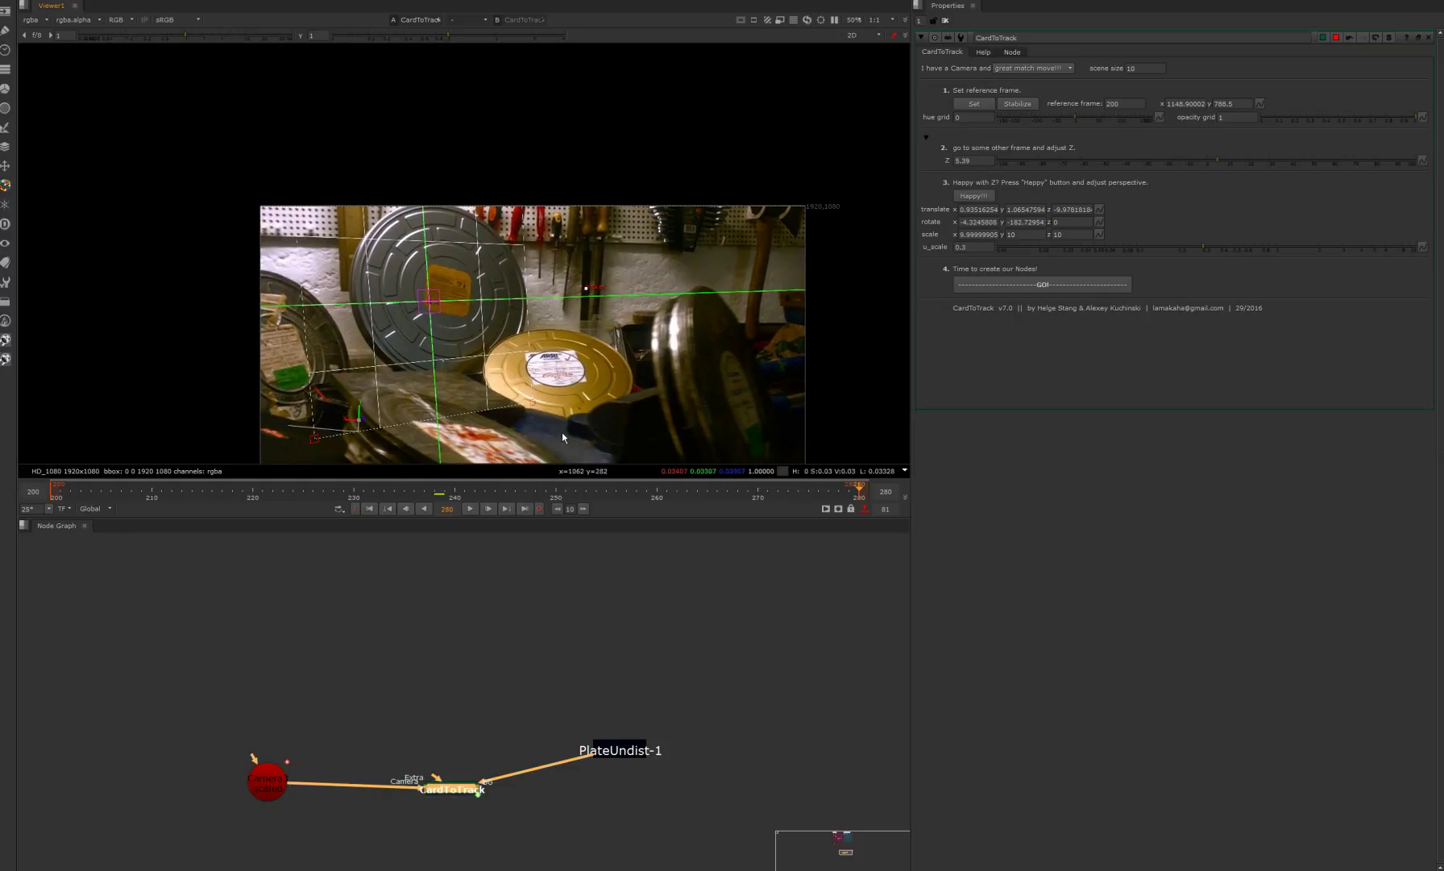
# Step: Generate the tracking nodes from frame 200 with the label FilmRoll, range 200-280 and reference frame 200
pyautogui.click(370, 508)
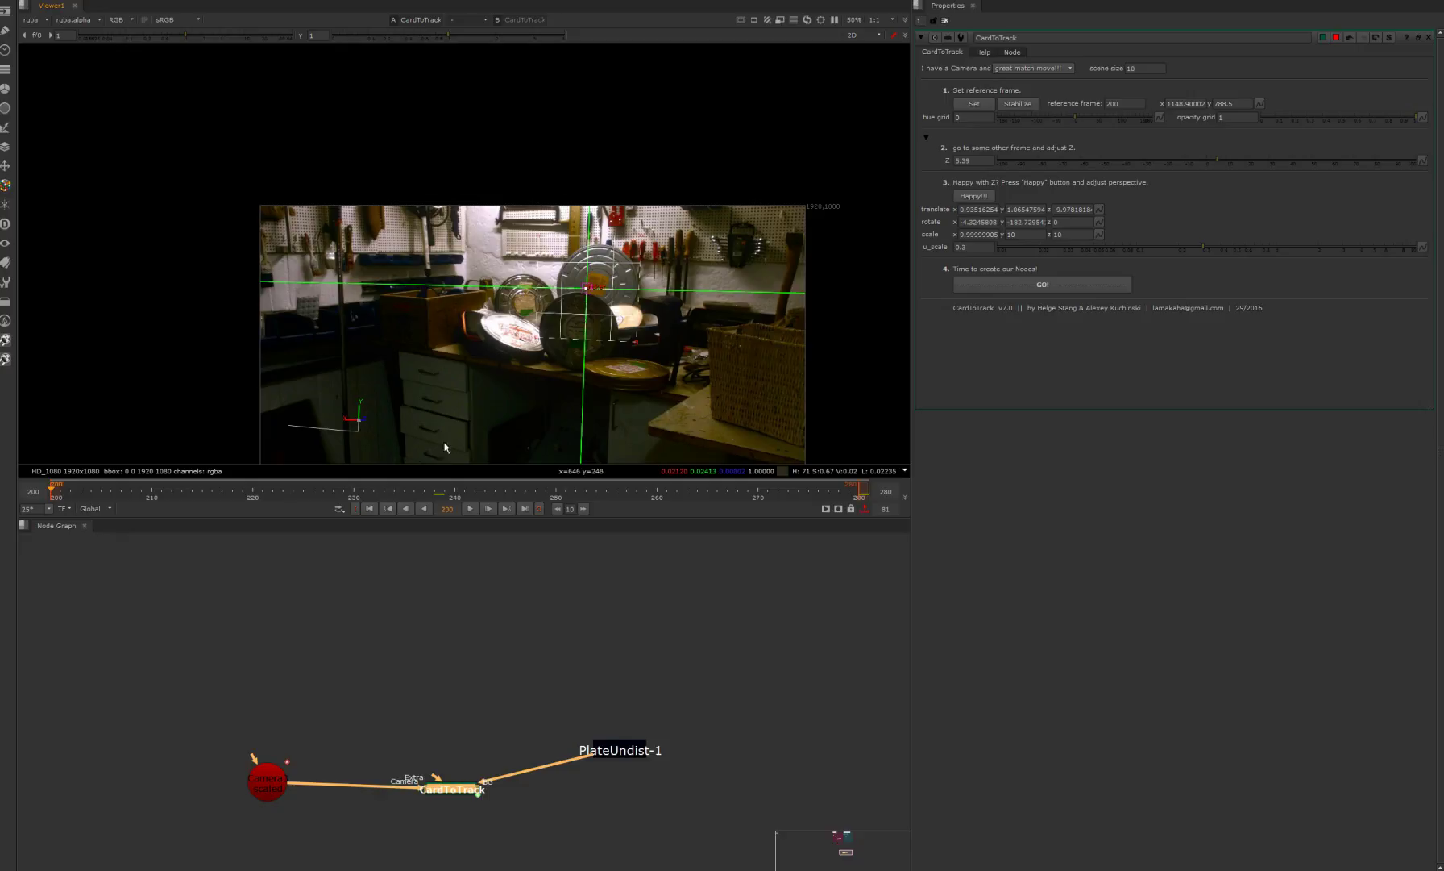
pyautogui.click(1048, 284)
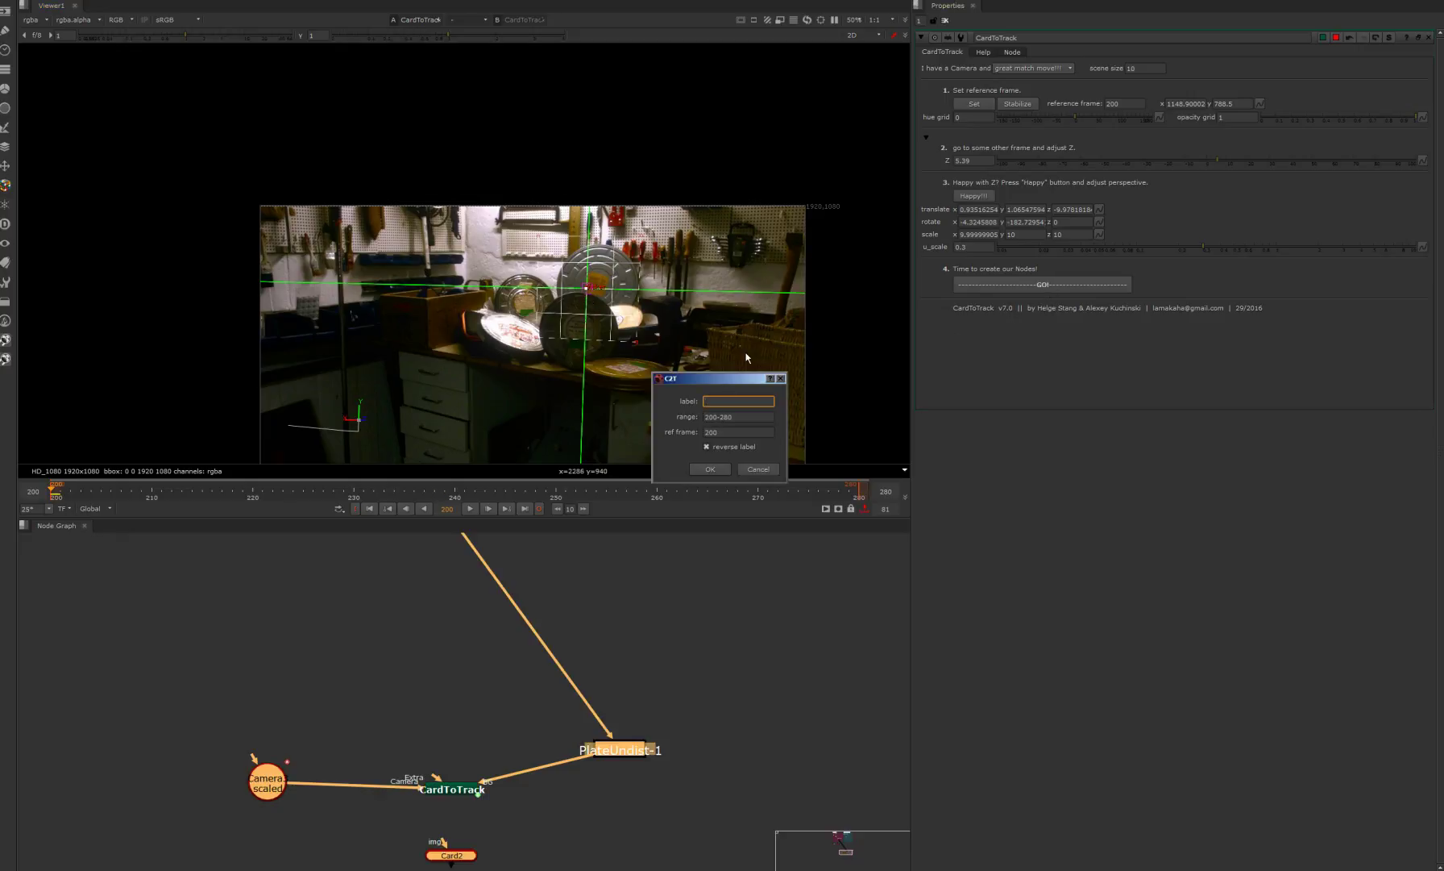
pyautogui.write('FilmRoll')
pyautogui.press('Return')
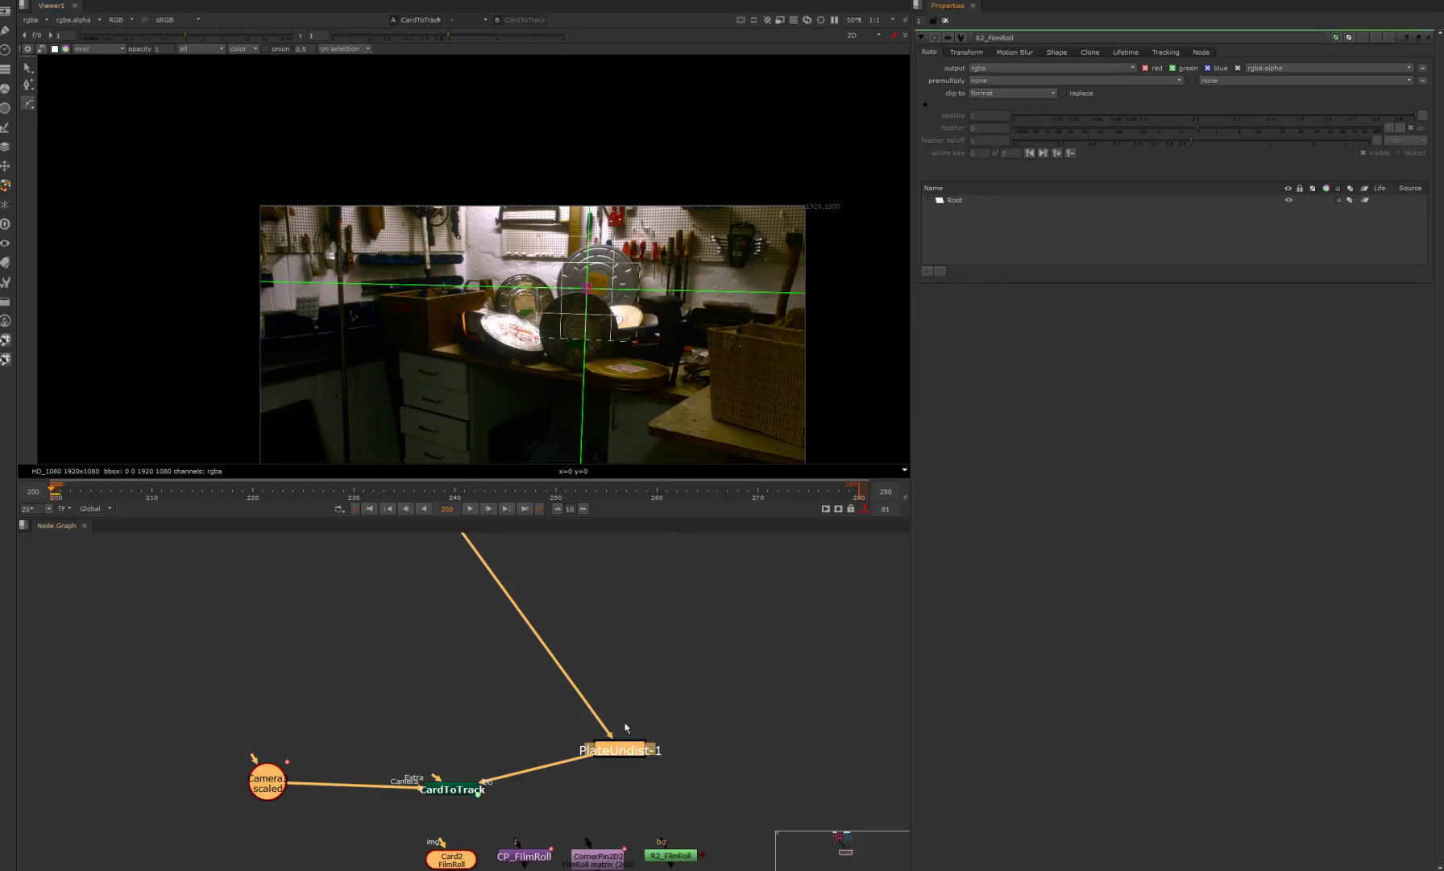
# Step: Arrange the generated FilmRoll nodes below CardToTrack, open Card2's properties and place Card2 beneath the camera
pyautogui.moveTo(696, 767); pyautogui.dragTo(716, 686, button='middle')
pyautogui.moveTo(746, 746); pyautogui.dragTo(379, 834)
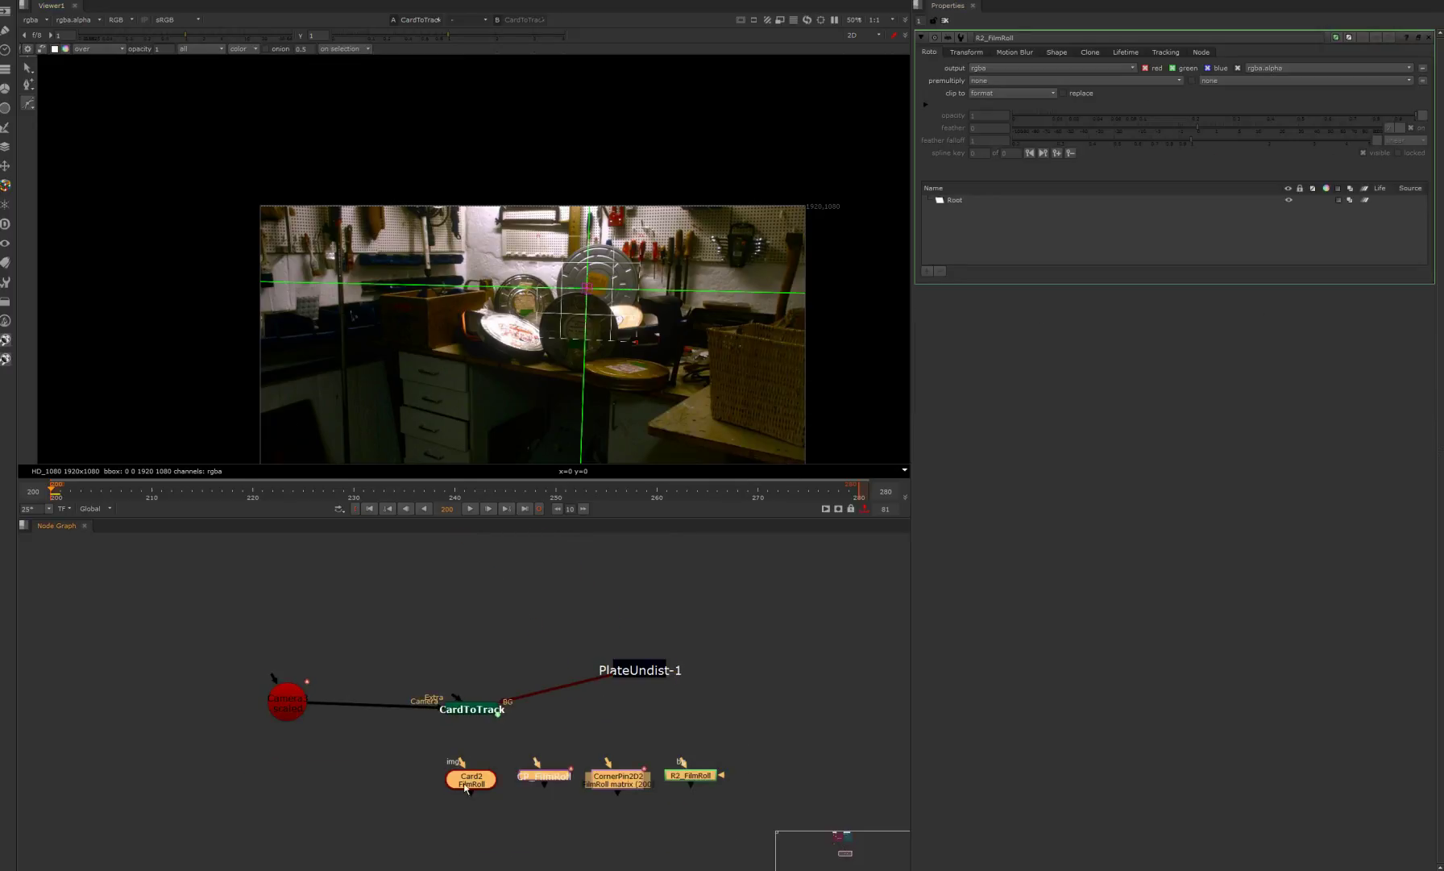
pyautogui.moveTo(476, 779); pyautogui.dragTo(525, 784)
pyautogui.click(533, 757)
pyautogui.click(519, 788)
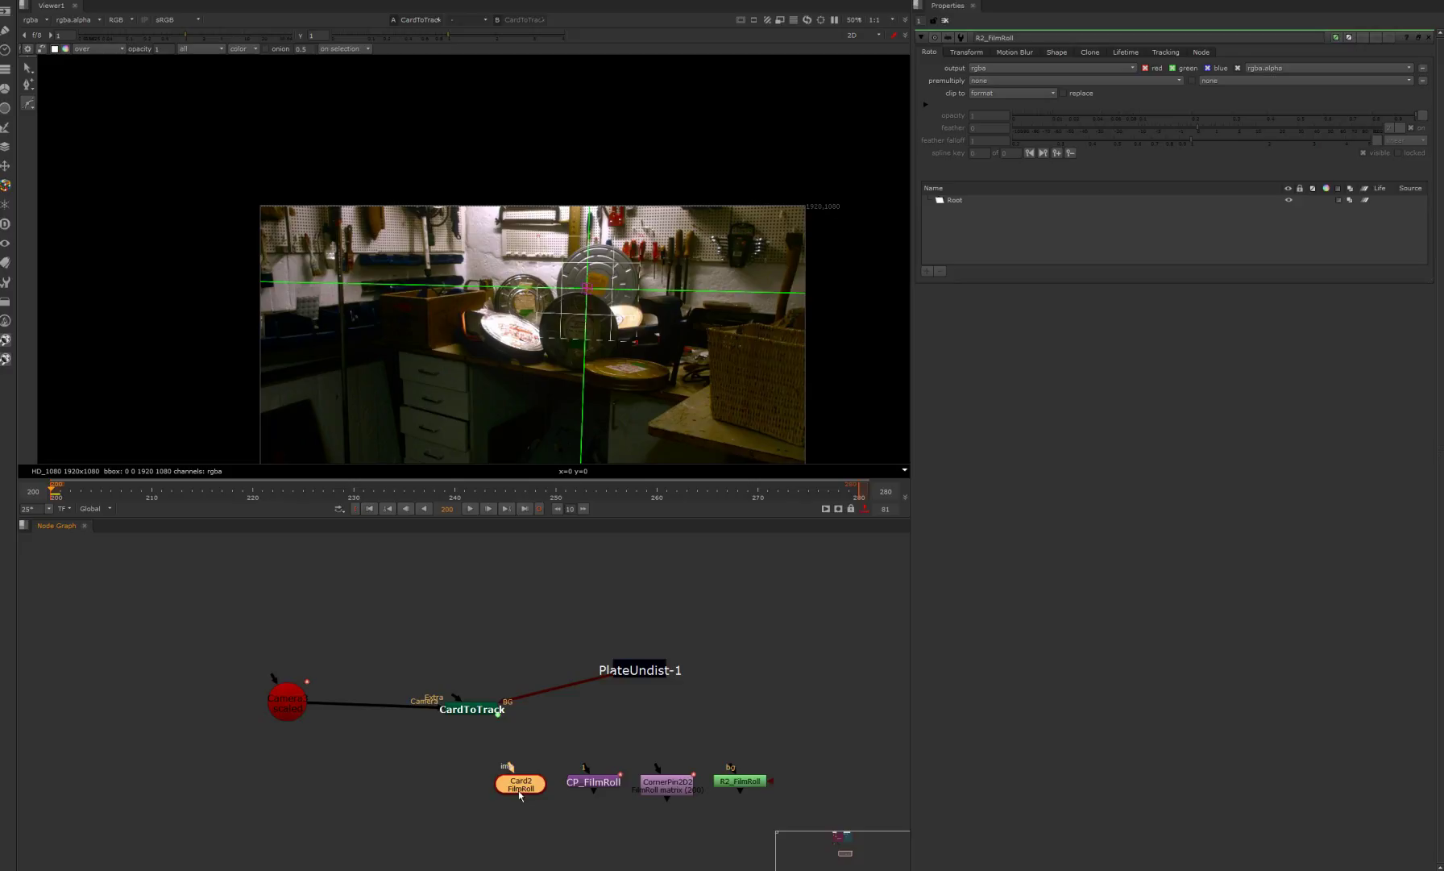
pyautogui.moveTo(597, 729); pyautogui.dragTo(528, 723, button='middle')
pyautogui.doubleClick(497, 781)
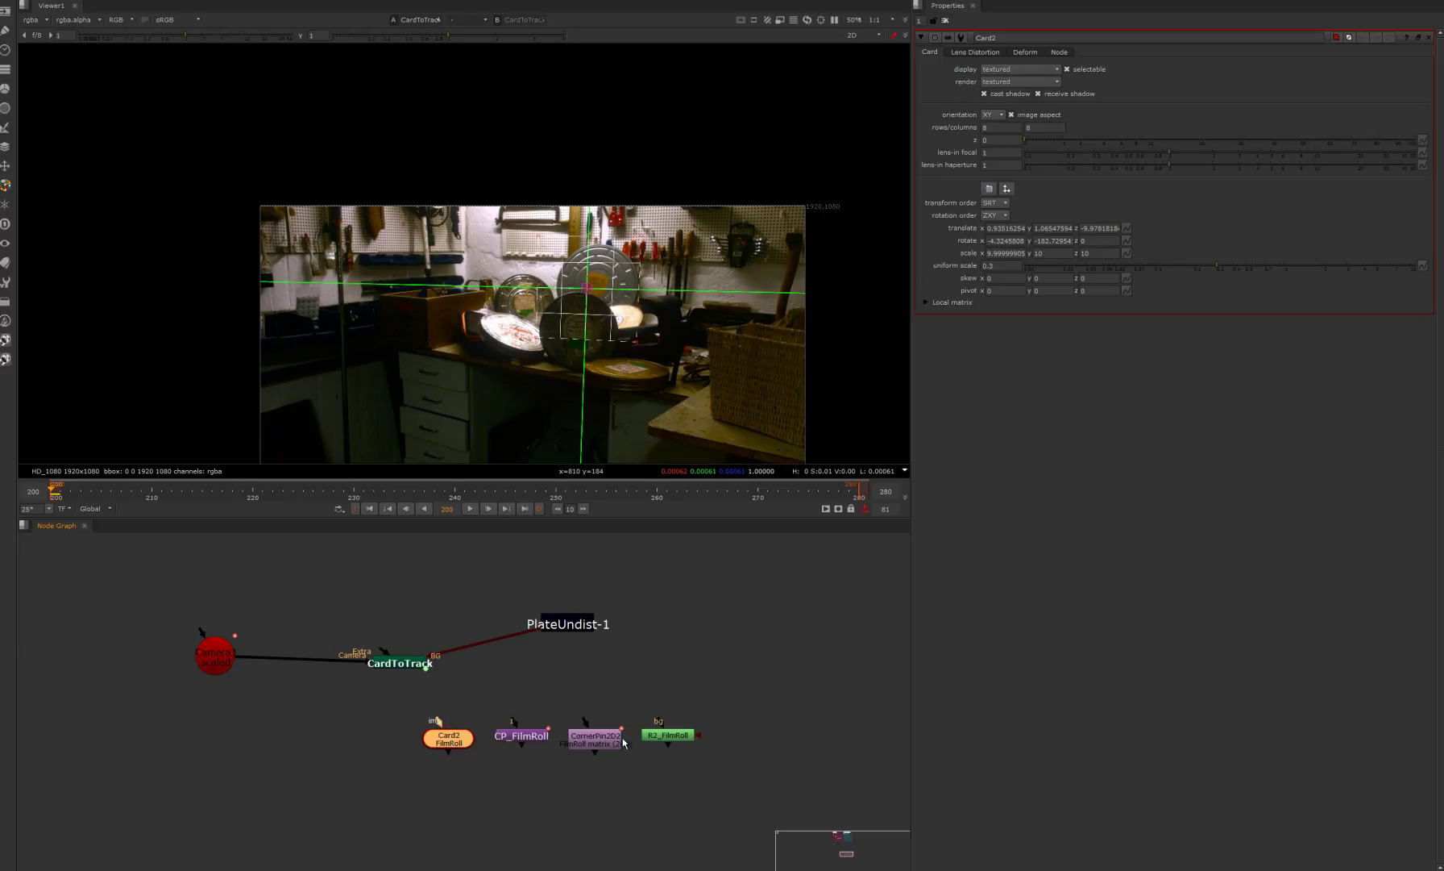
pyautogui.moveTo(449, 747); pyautogui.dragTo(222, 747)
# Step: Duplicate the CP_FilmRoll corner pin and connect the copy to PlateUndist-3
pyautogui.doubleClick(520, 735)
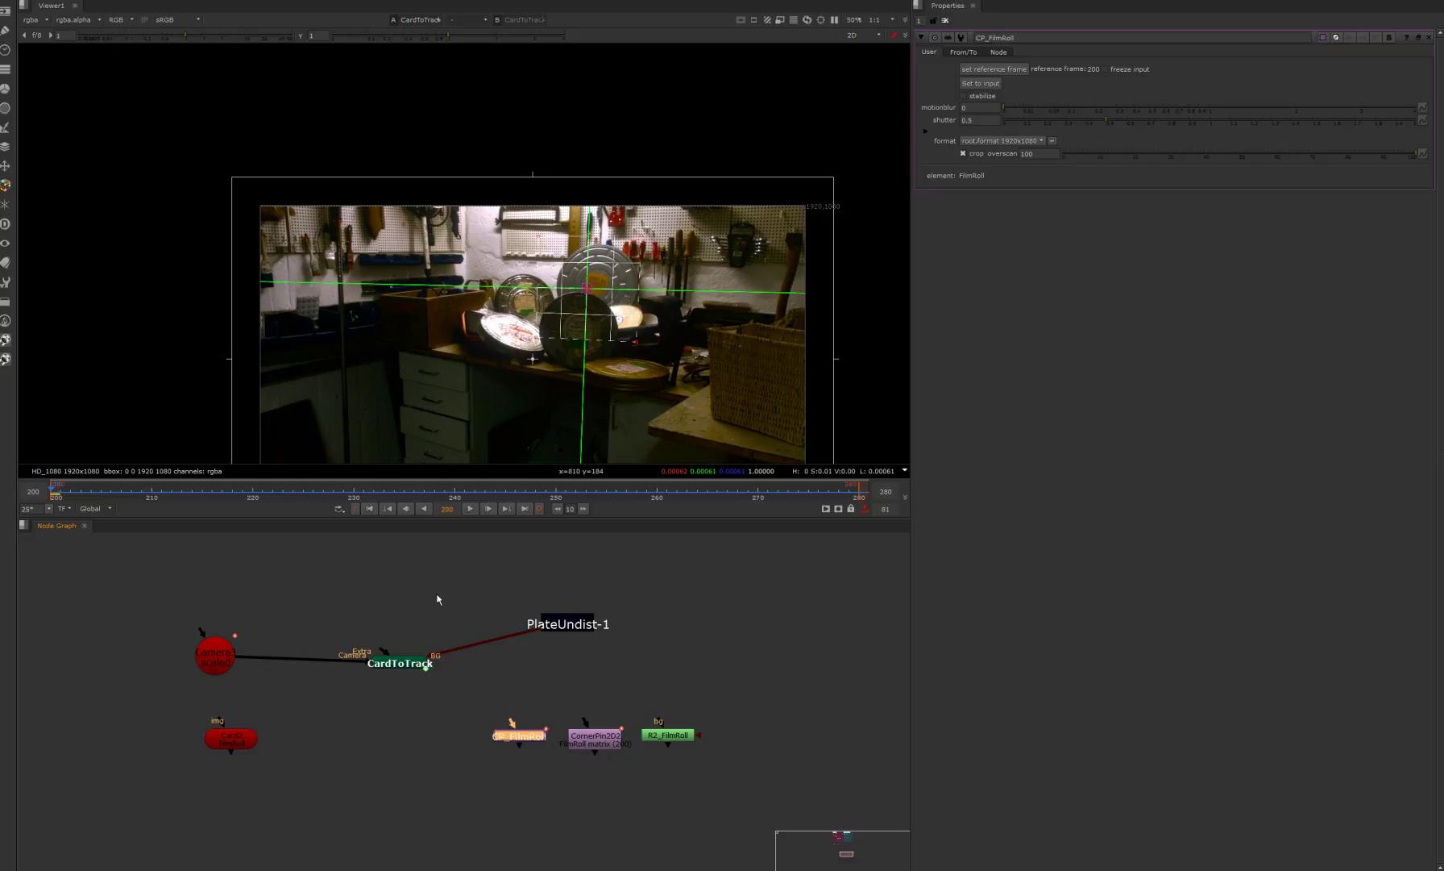
pyautogui.hotkey('ctrl', 'c')
pyautogui.hotkey('ctrl', 'v')
pyautogui.moveTo(486, 767); pyautogui.dragTo(786, 760)
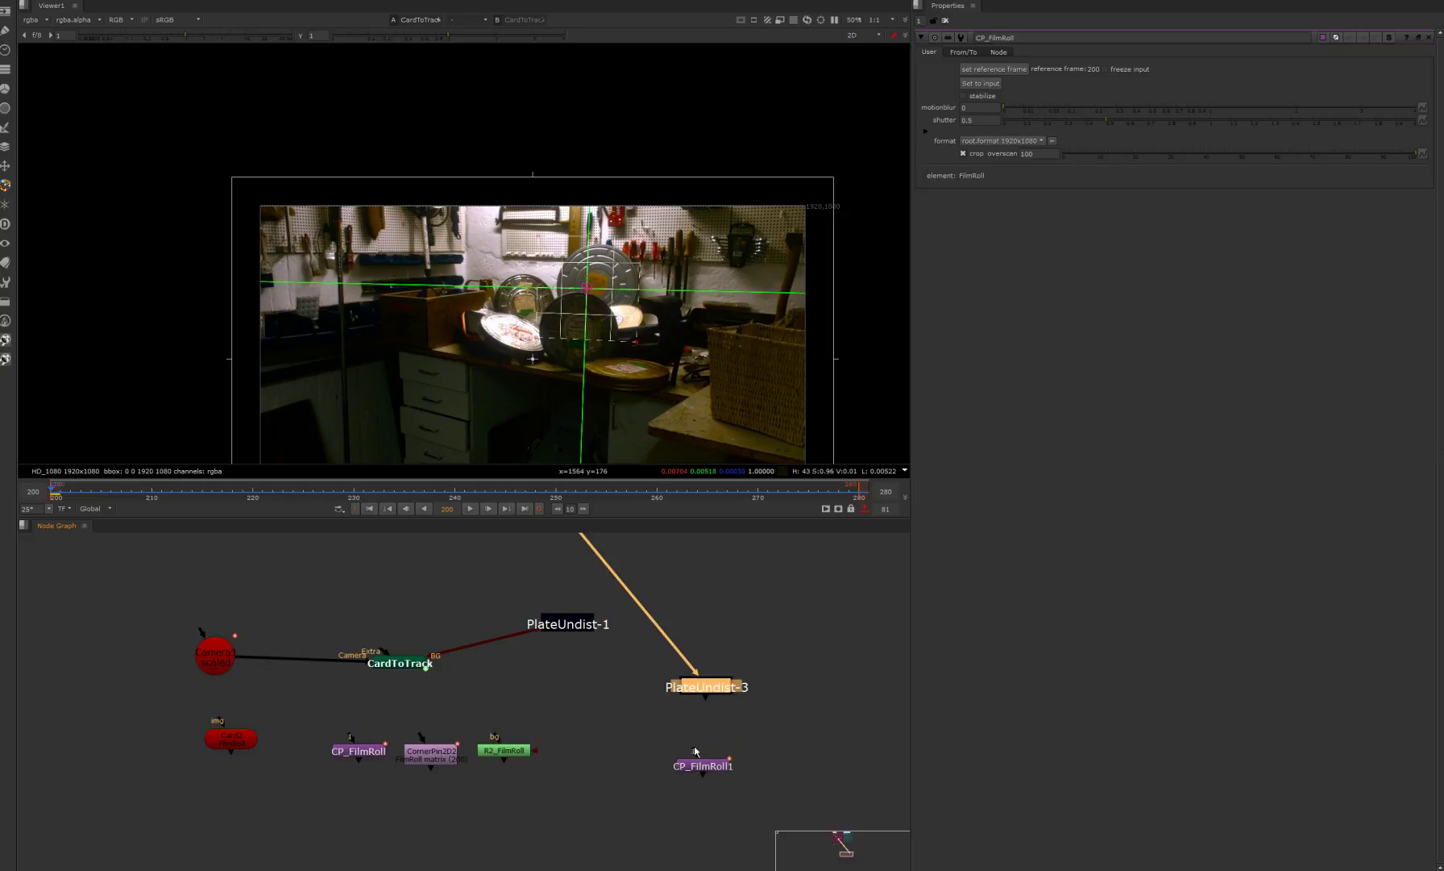
pyautogui.moveTo(694, 747); pyautogui.dragTo(707, 690)
pyautogui.click(699, 768)
pyautogui.moveTo(699, 768); pyautogui.dragTo(700, 763)
# Step: View PlateUndist-3 and the CP_FilmRoll1 output in turn, moving the corner pin node closer to the plate
pyautogui.press('1')
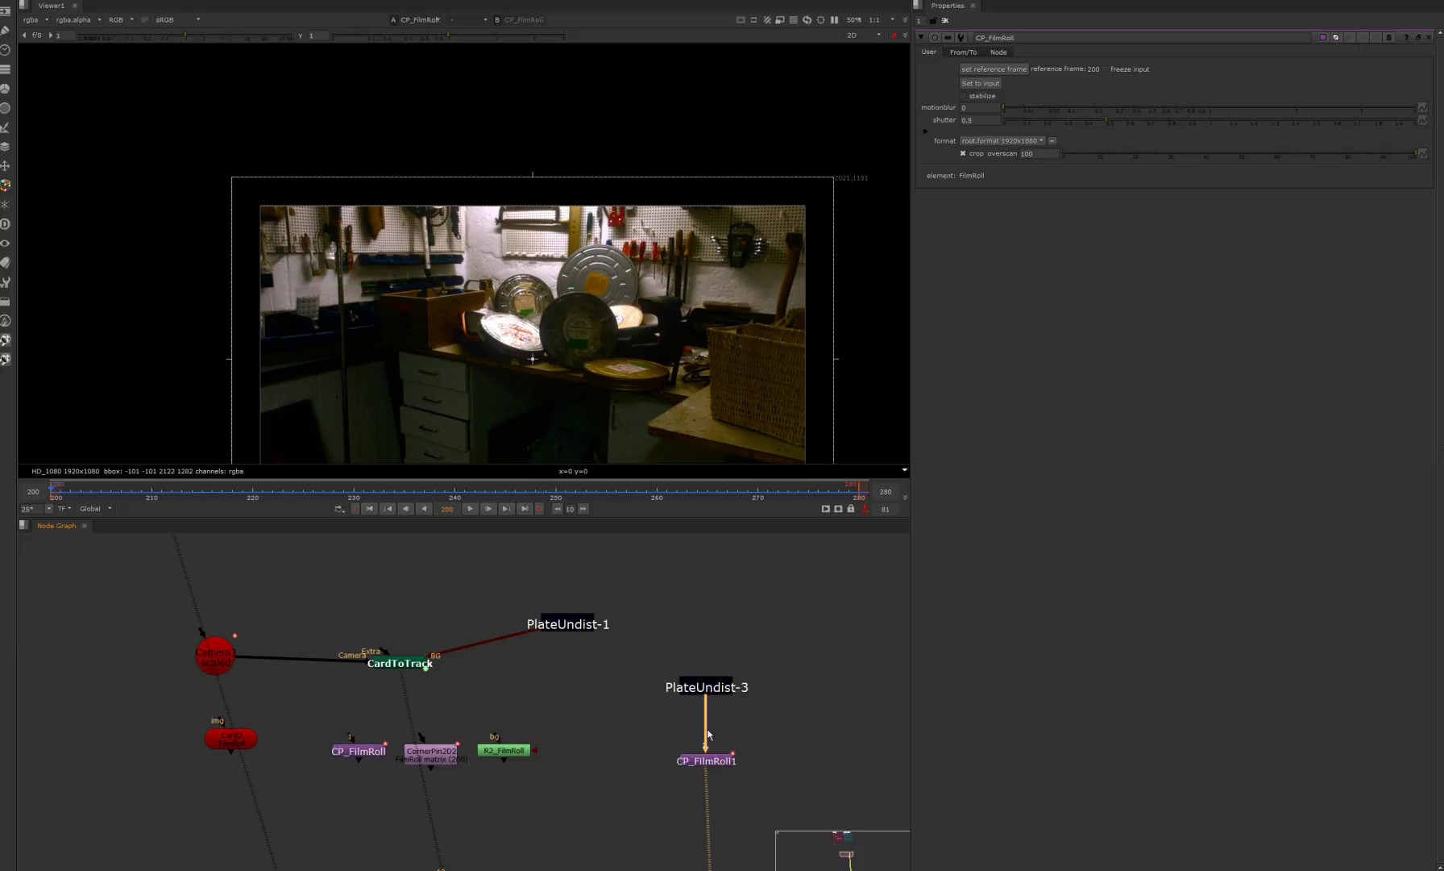
pyautogui.moveTo(712, 685); pyautogui.dragTo(711, 681)
pyautogui.press('1')
pyautogui.click(722, 664)
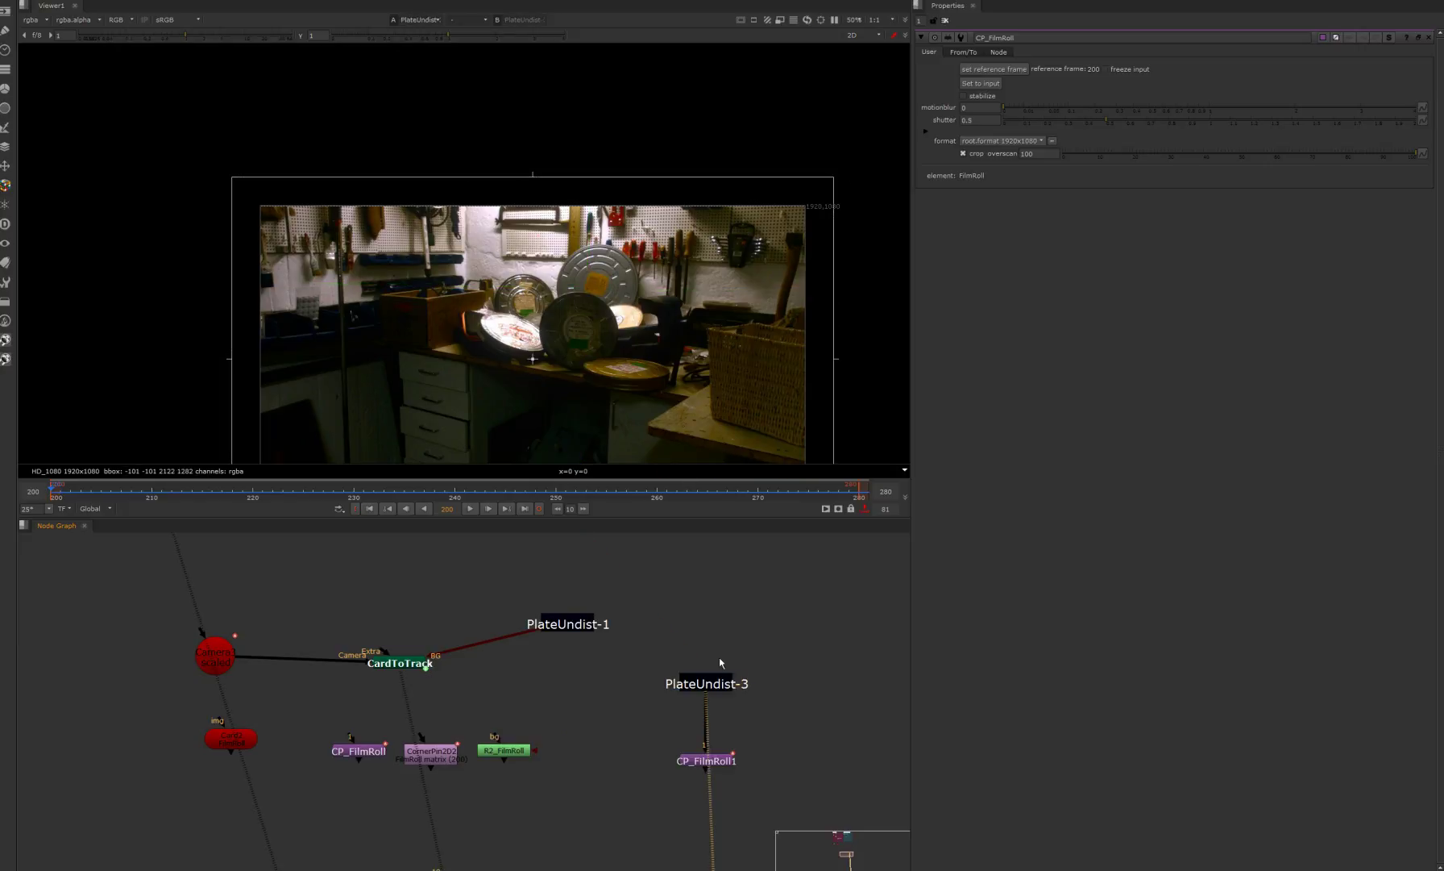
pyautogui.moveTo(706, 760); pyautogui.dragTo(707, 741)
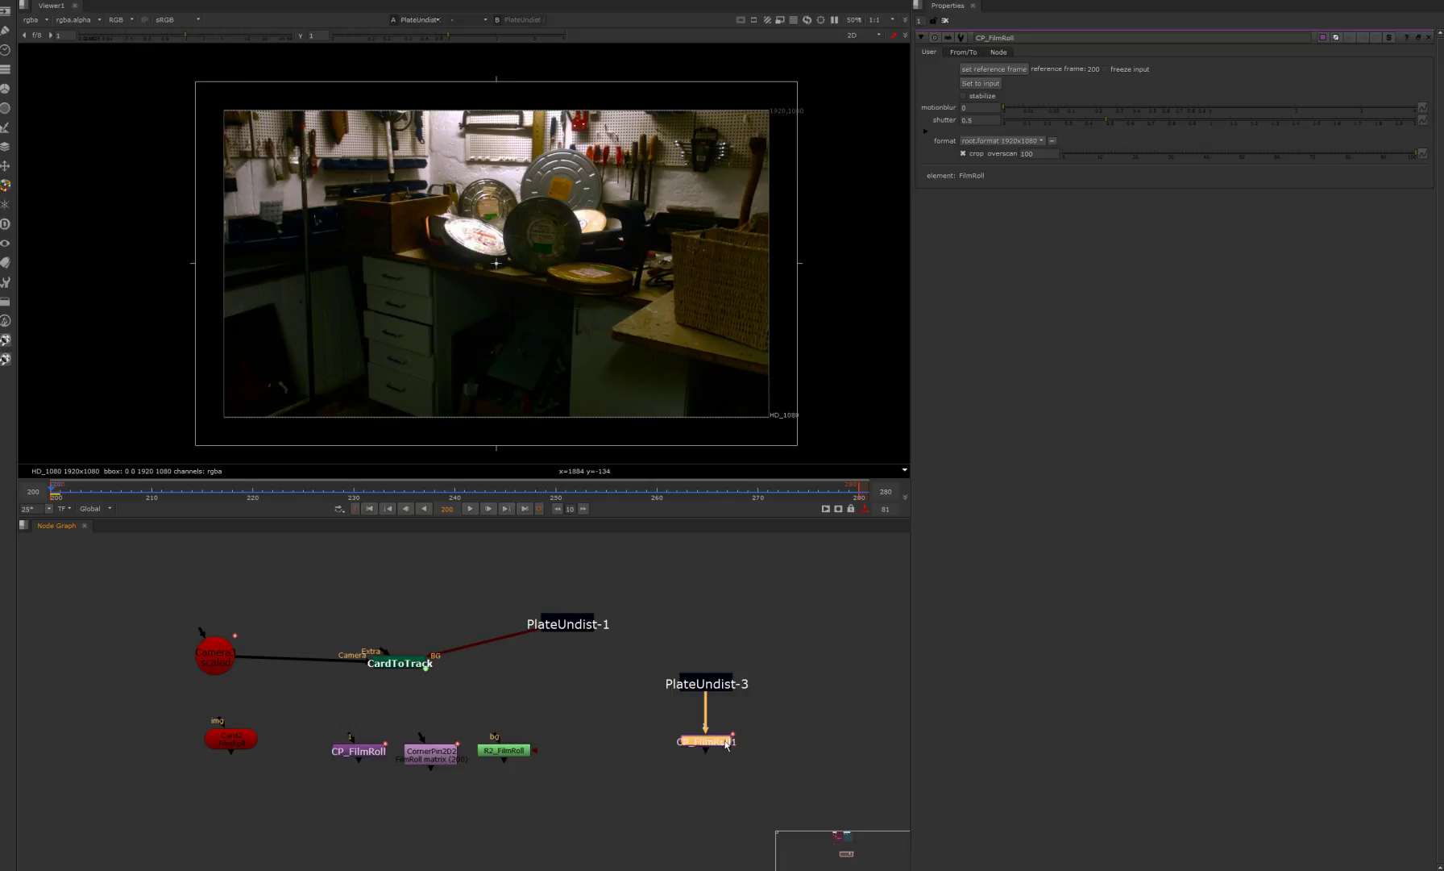
pyautogui.press('1')
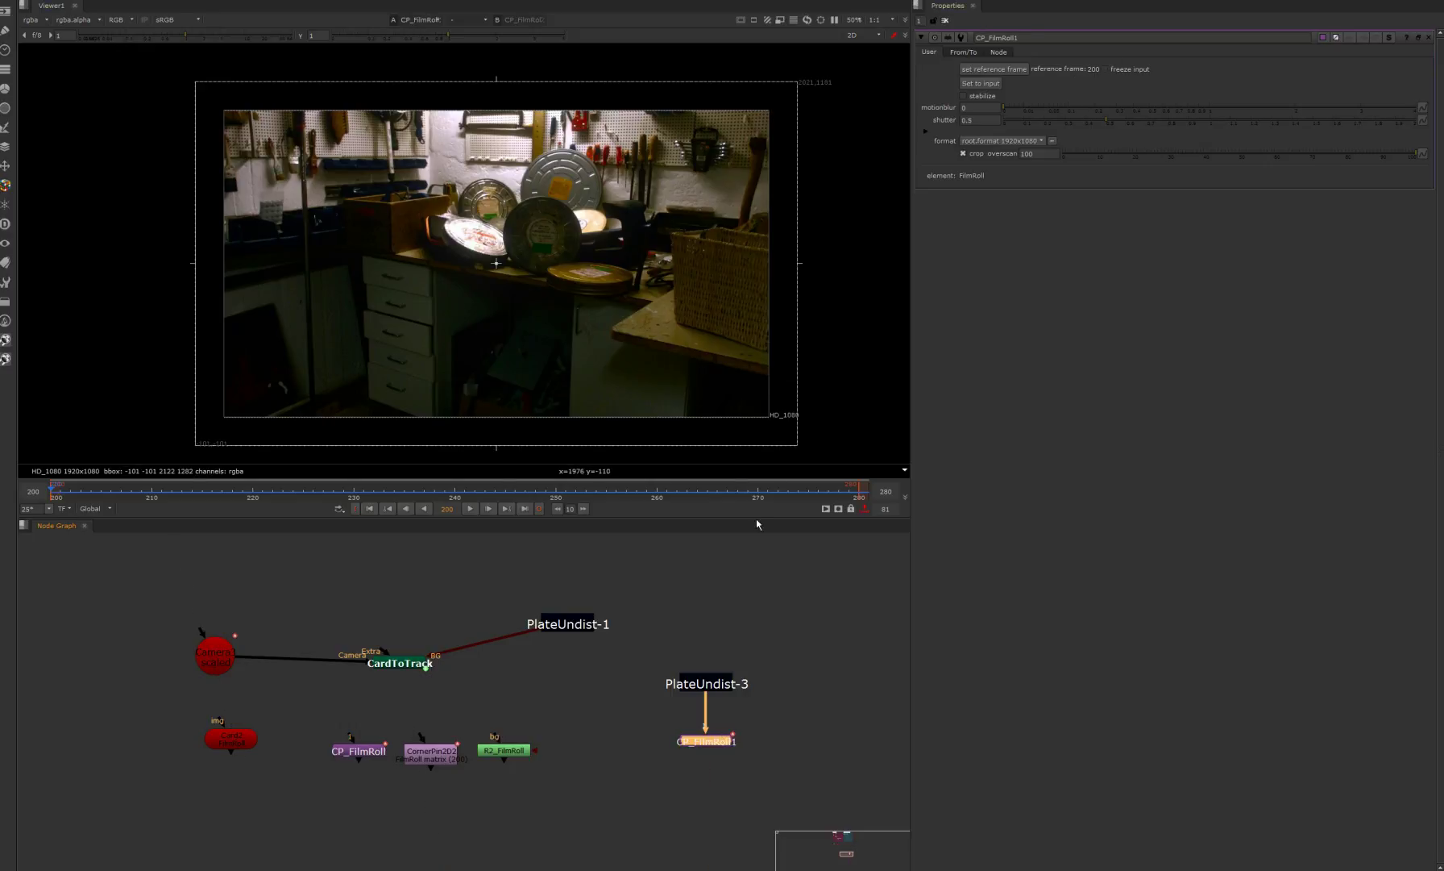
# Step: Load PlateUndist-3 and CP_FilmRoll1 into viewer inputs 1 and 2 and compare them on reference frame 200
pyautogui.click(694, 677)
pyautogui.press('1')
pyautogui.click(695, 740)
pyautogui.press('2')
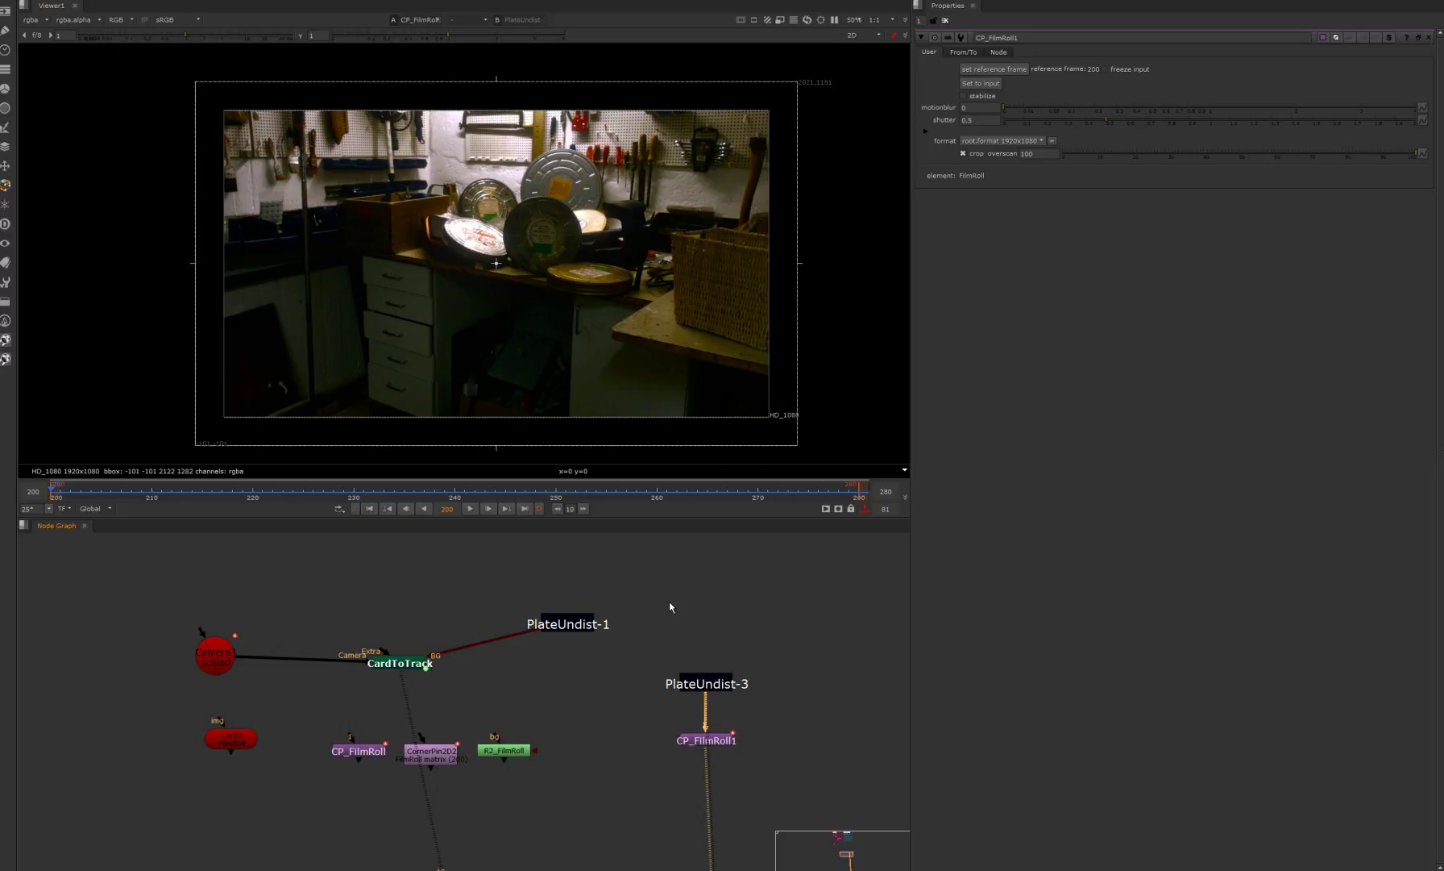
pyautogui.press('1')
pyautogui.press('2')
pyautogui.press('1')
pyautogui.press('2')
# Step: Enable stabilize on CP_FilmRoll1 and play the shot to check that the rear film can is locked
pyautogui.click(714, 742)
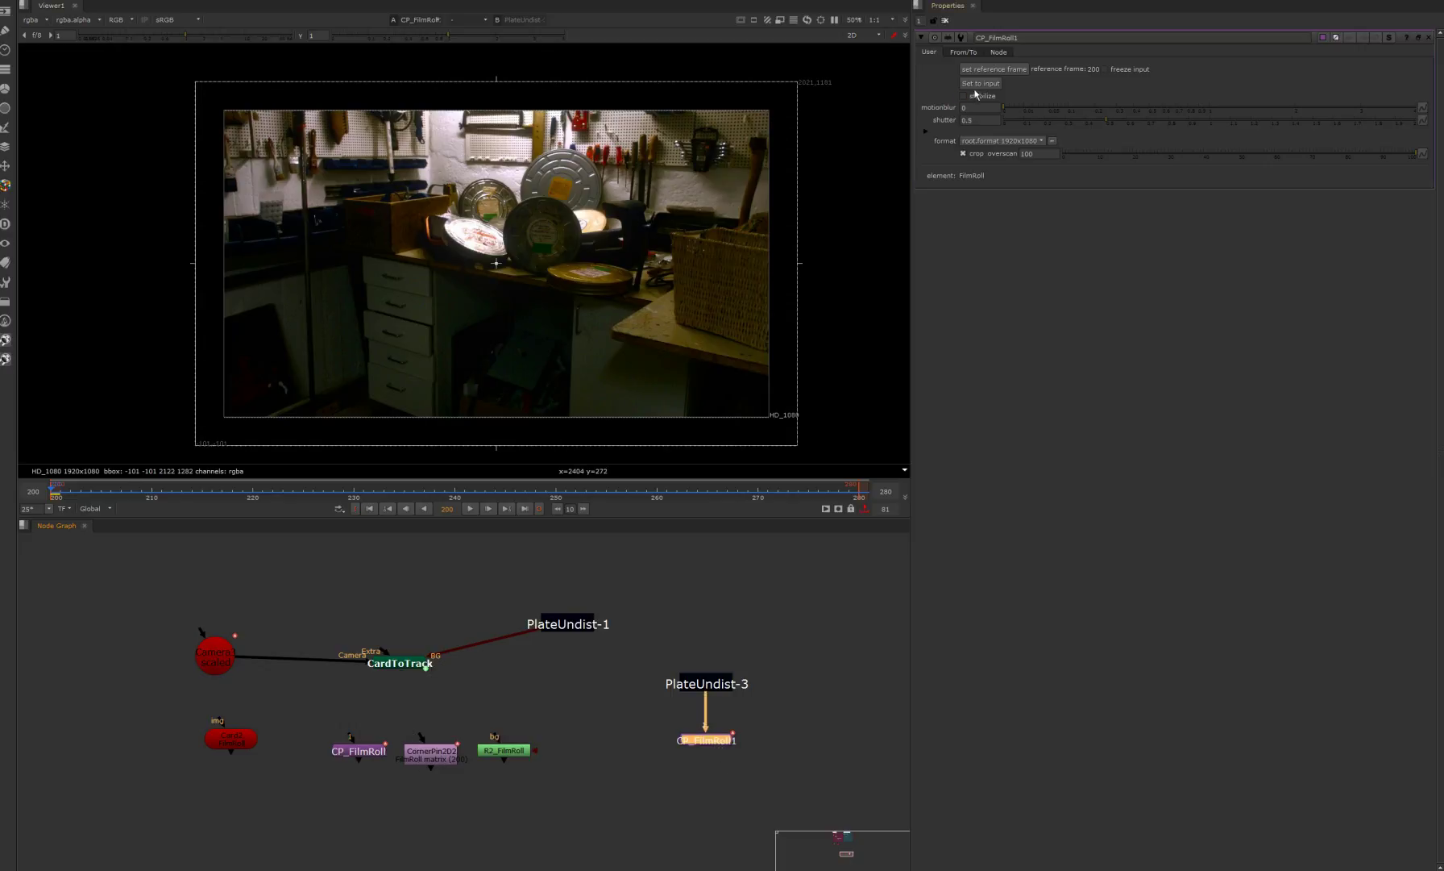
pyautogui.click(973, 96)
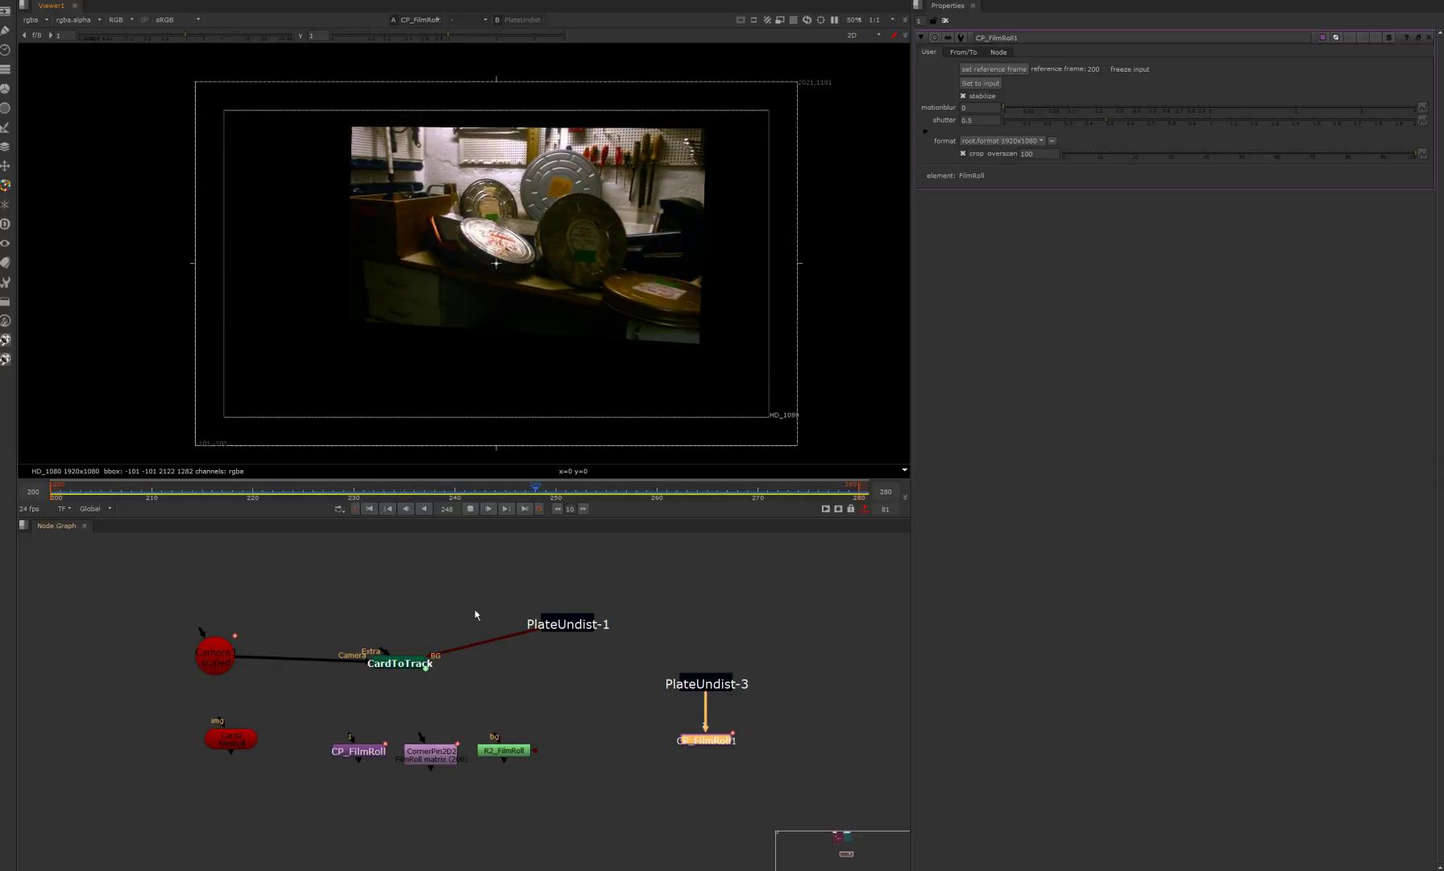
pyautogui.click(470, 509)
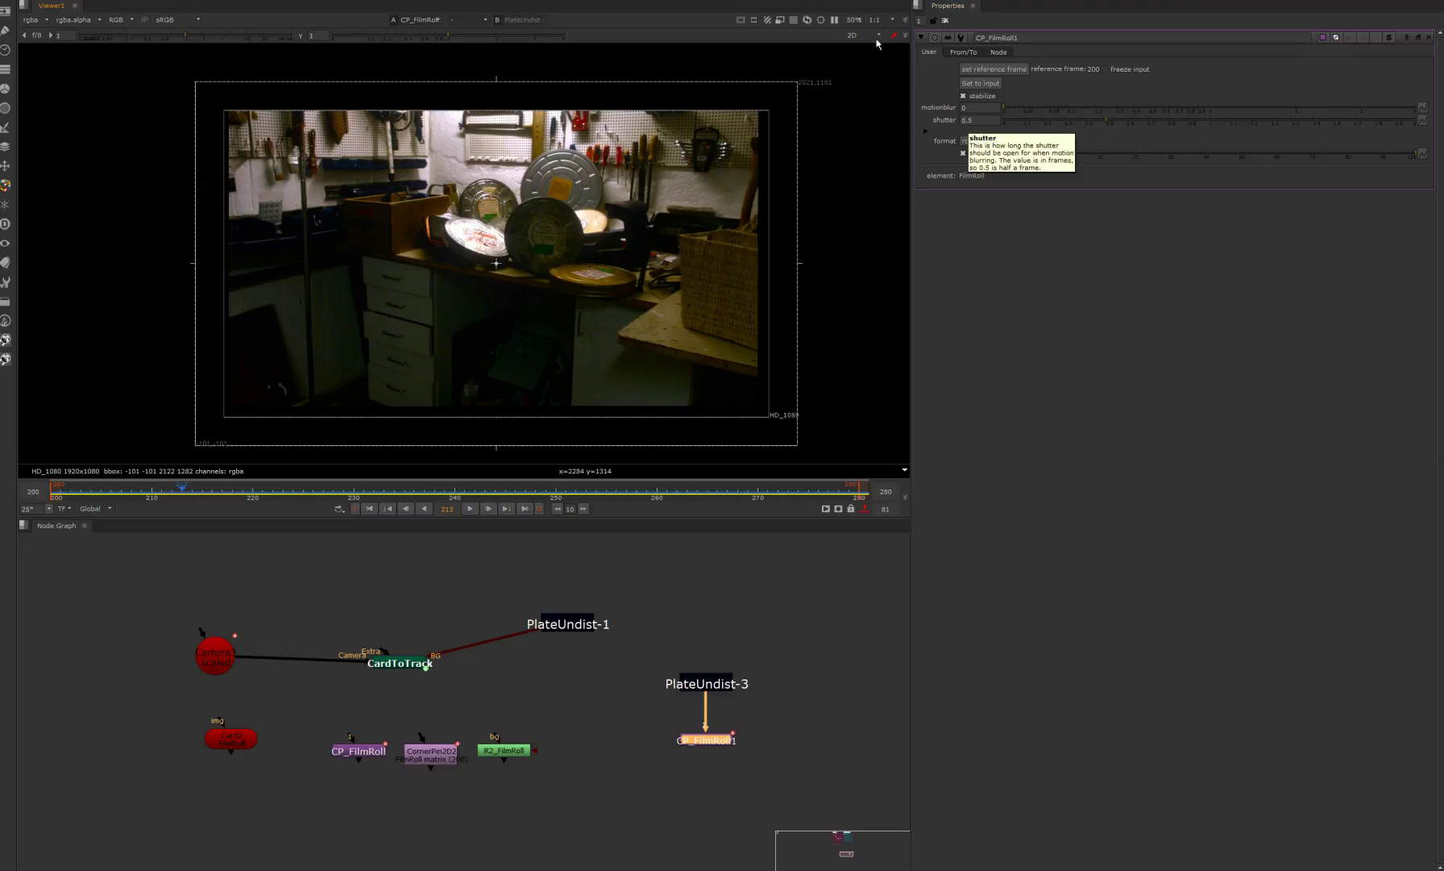
# Step: Examine CP_FilmRoll1's From/To corner points and their motion paths while scrubbing through the shot
pyautogui.click(963, 54)
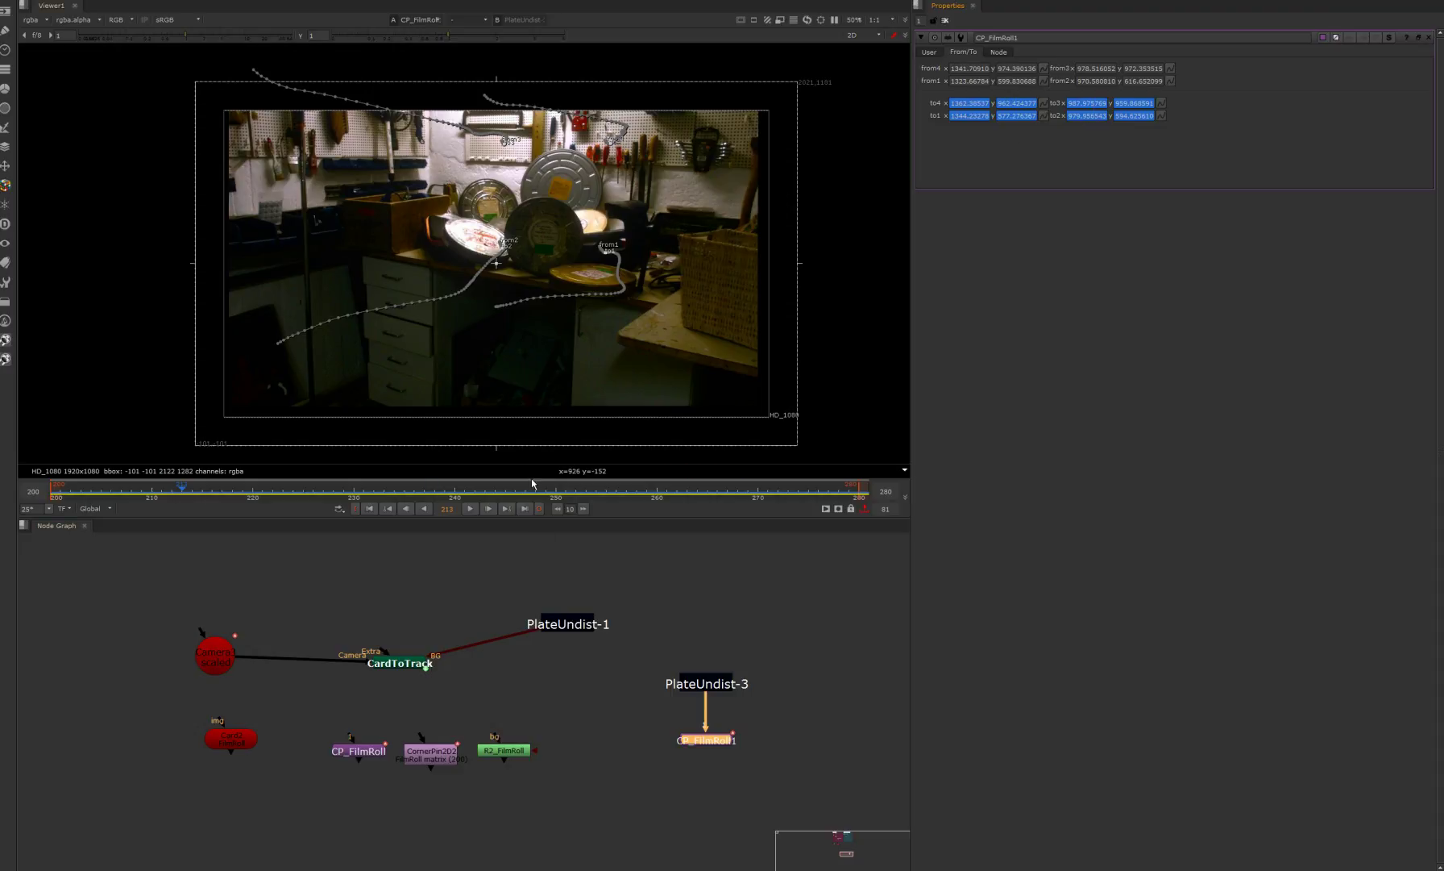
pyautogui.moveTo(184, 487); pyautogui.dragTo(555, 497)
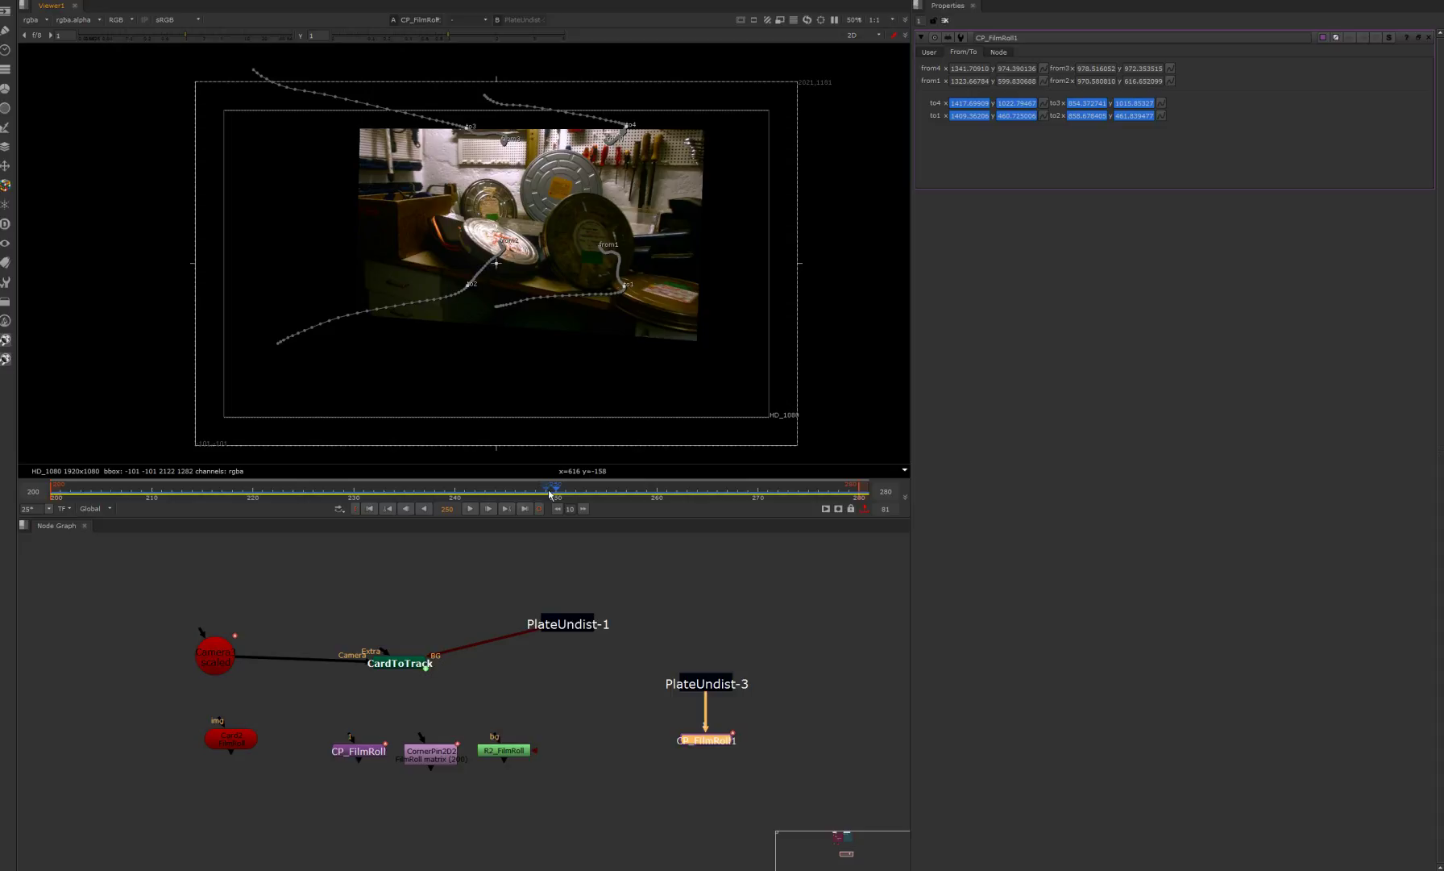
pyautogui.moveTo(552, 490); pyautogui.dragTo(445, 490)
pyautogui.click(929, 51)
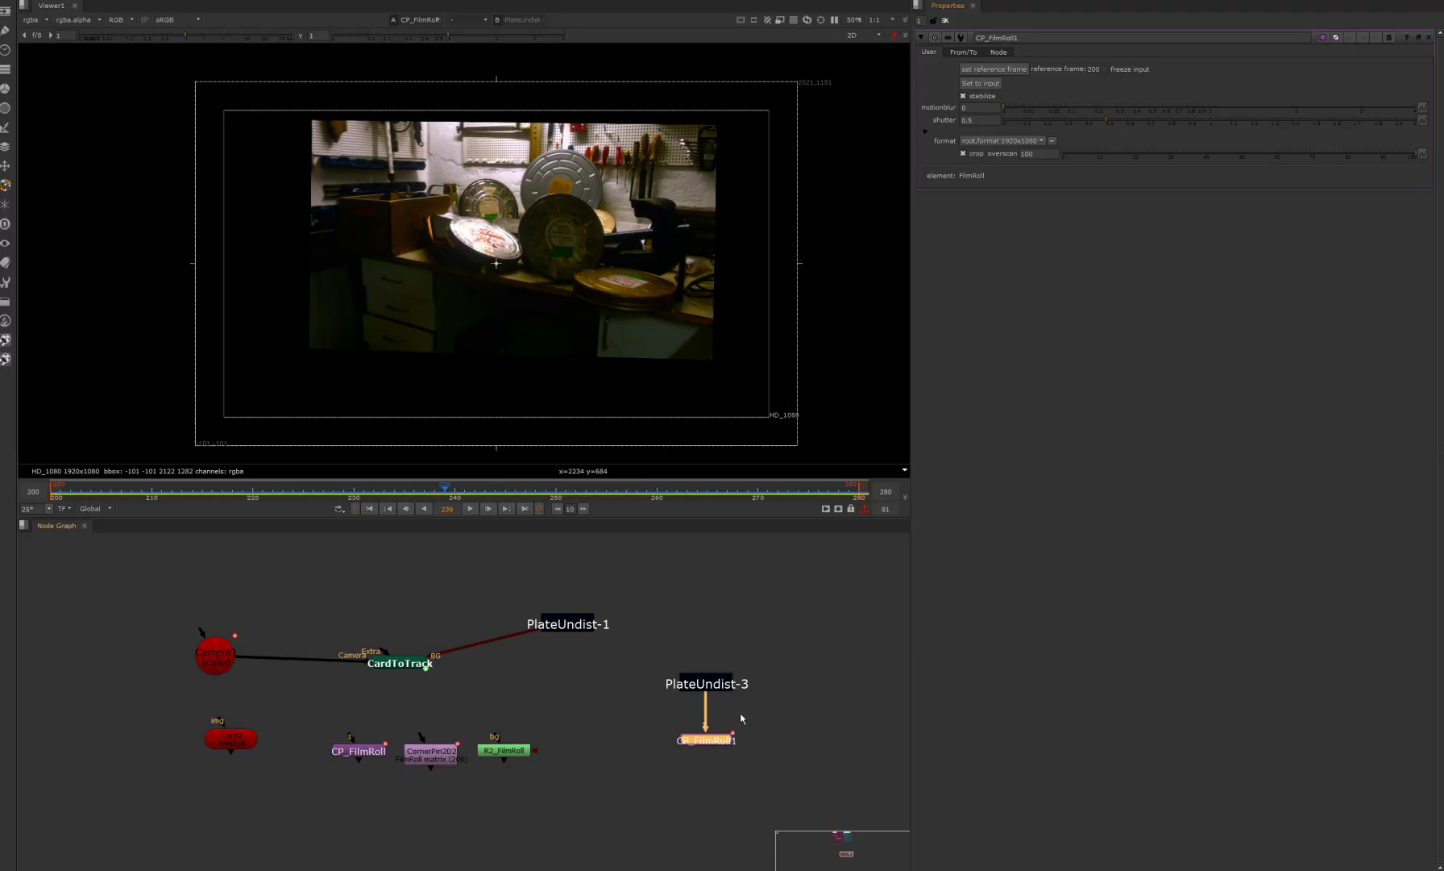
# Step: Turn CP_FilmRoll1's overscan crop off, compare the bounding box on frame 235, and turn the crop back on
pyautogui.click(720, 740)
pyautogui.moveTo(1409, 155)
pyautogui.mouseDown()
pyautogui.moveTo(1148, 172)
pyautogui.moveTo(1426, 165)
pyautogui.mouseUp()
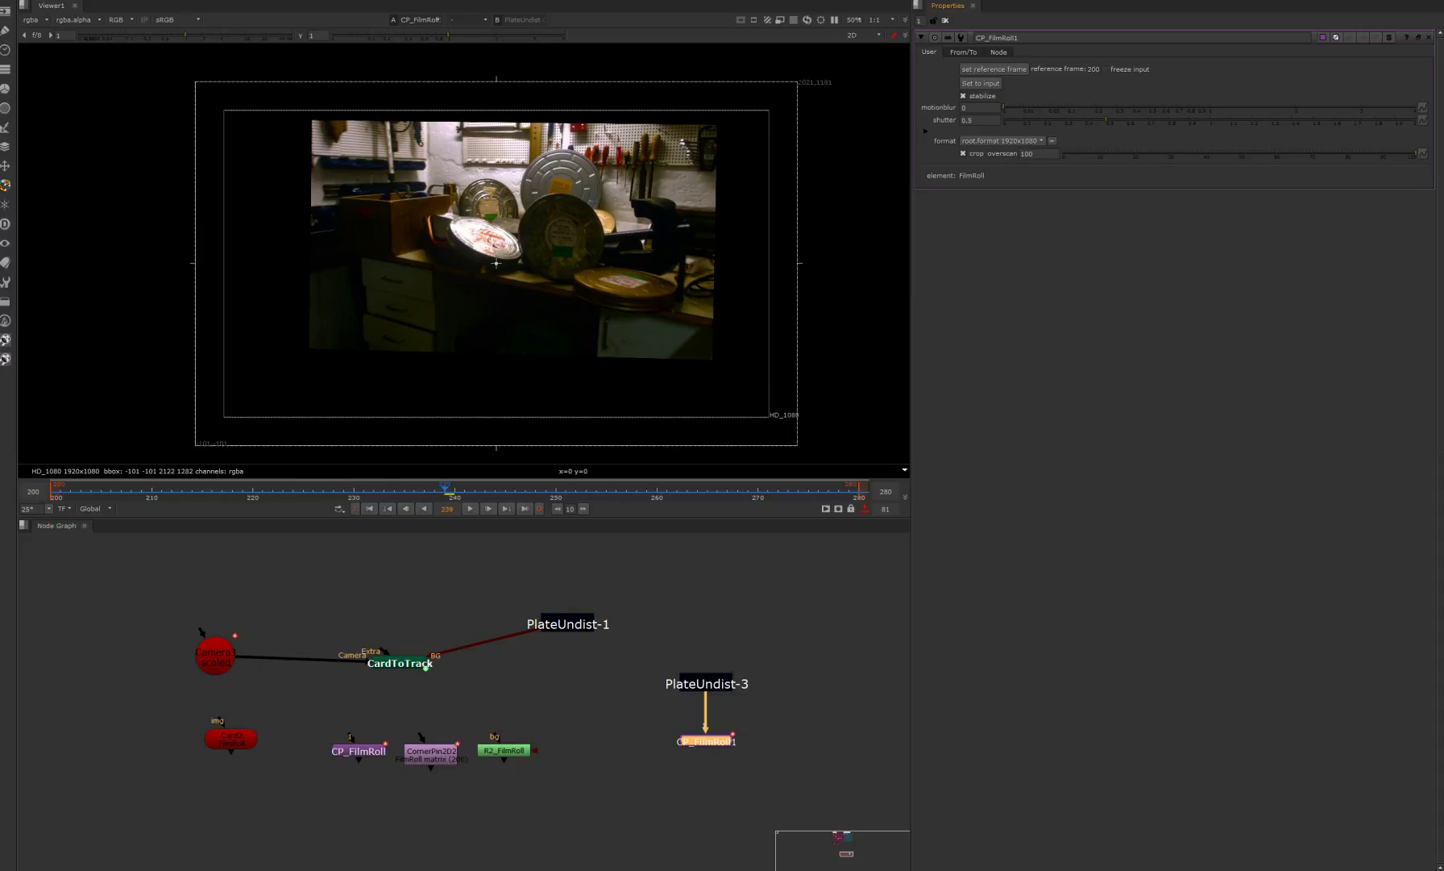
pyautogui.click(963, 153)
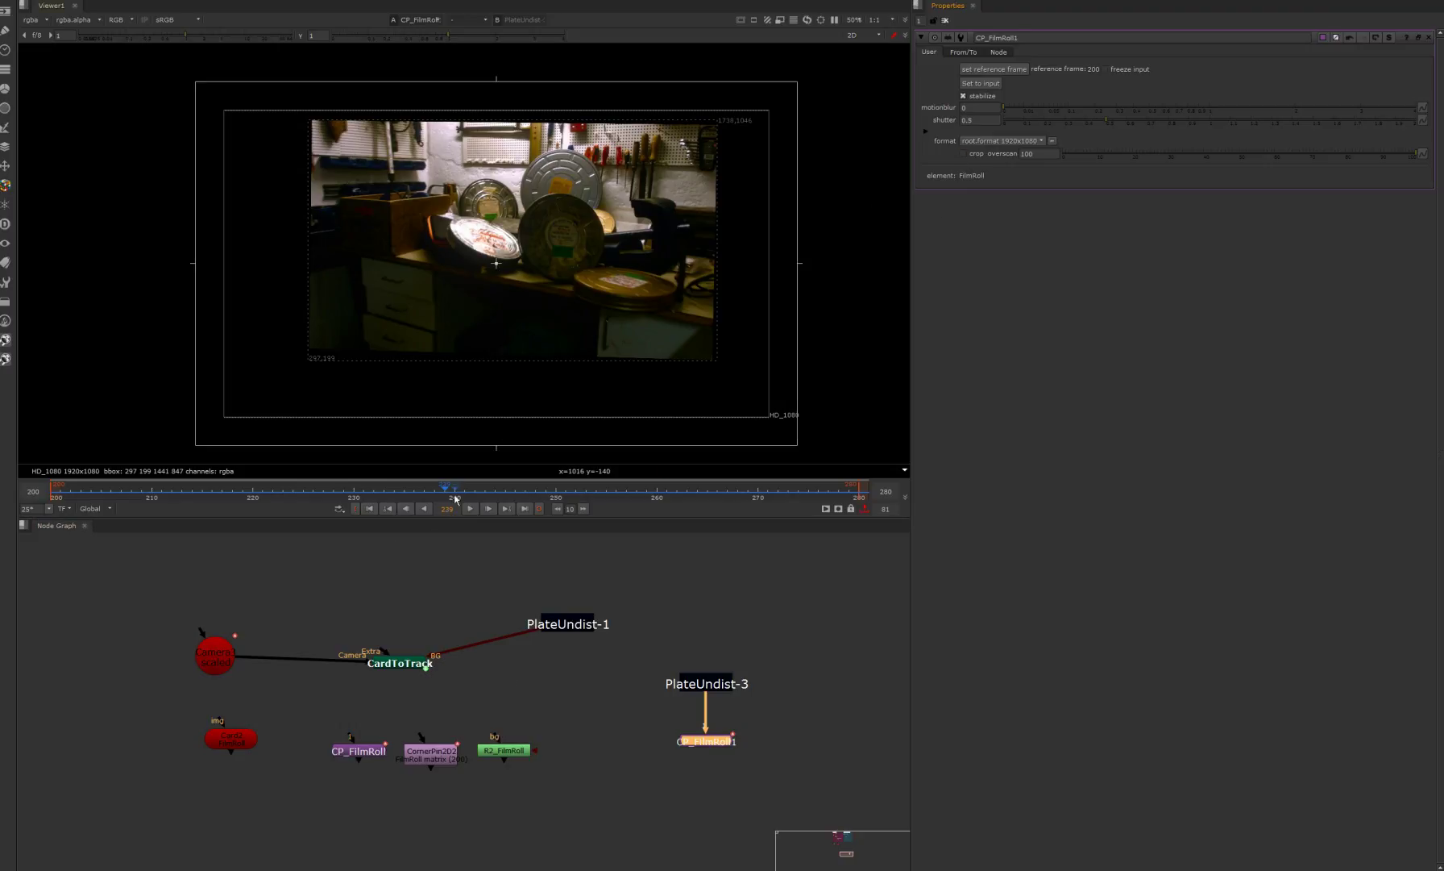
pyautogui.moveTo(453, 491); pyautogui.dragTo(407, 498)
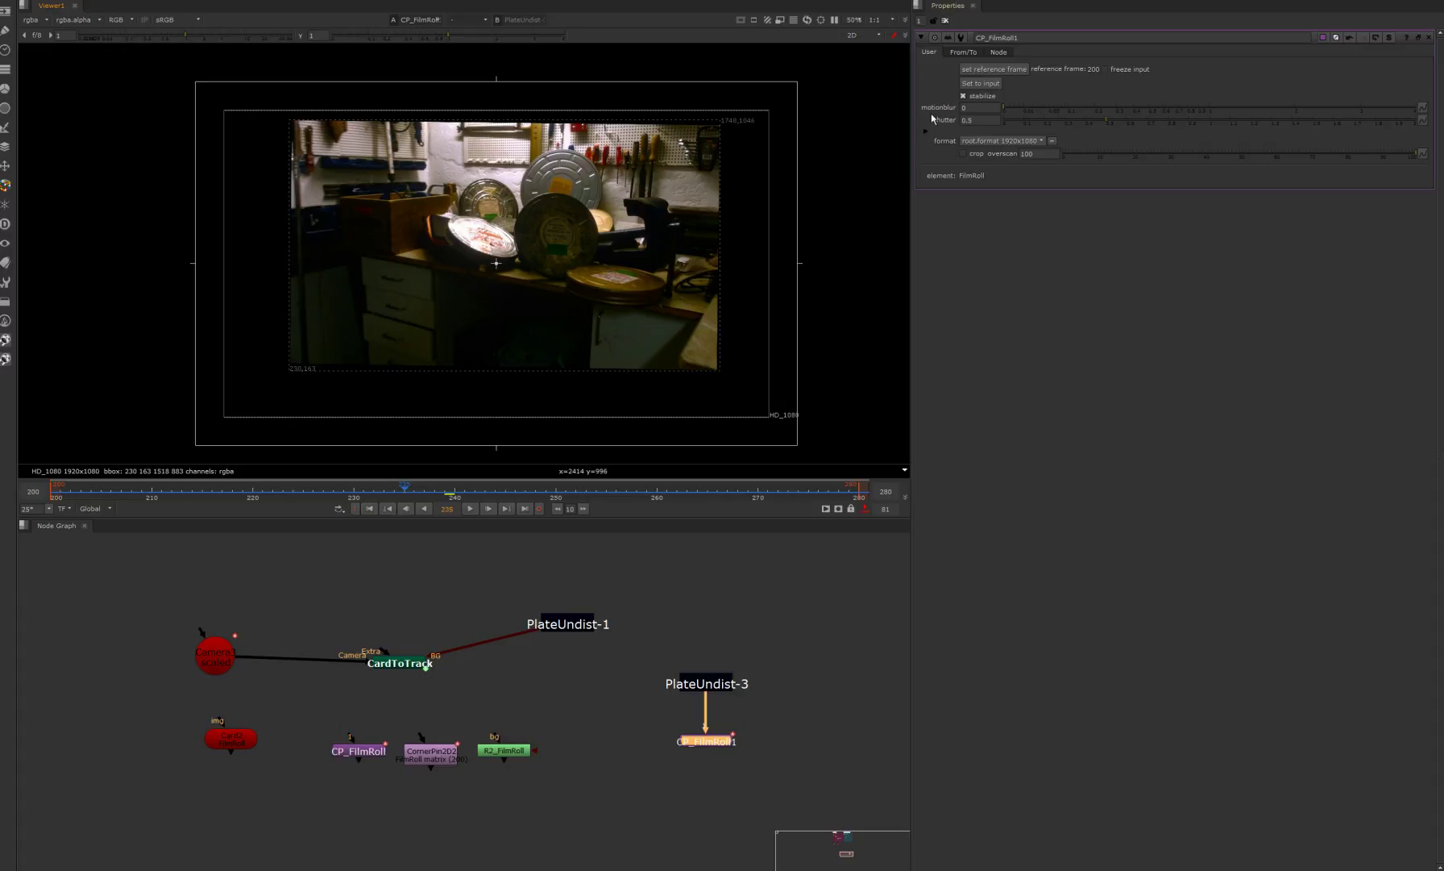
pyautogui.click(964, 153)
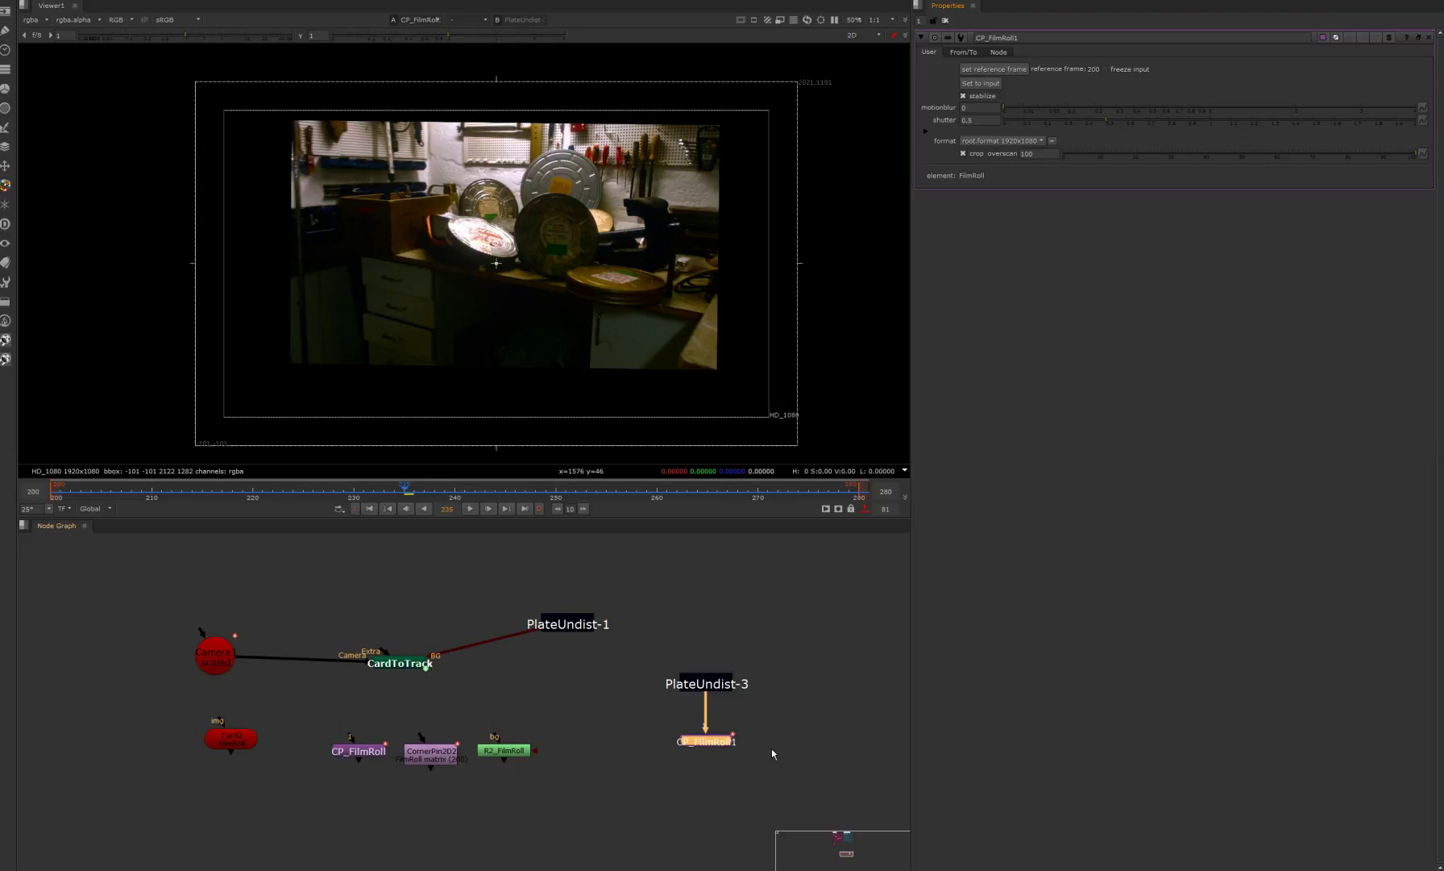
# Step: Disconnect CP_FilmRoll1 from PlateUndist-3 and view the plain plate
pyautogui.moveTo(772, 753); pyautogui.dragTo(697, 704, button='middle')
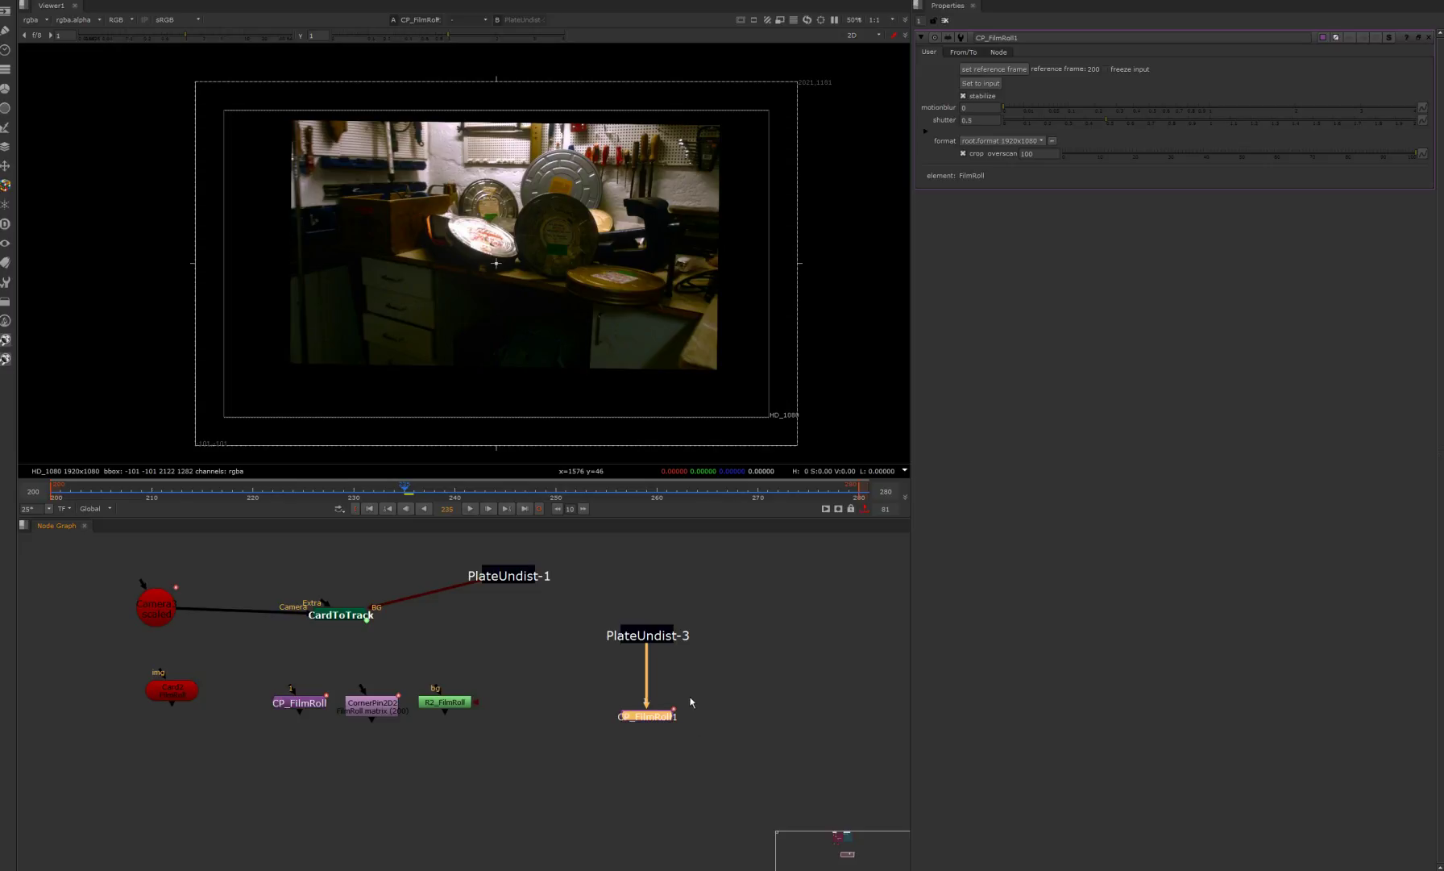
pyautogui.moveTo(646, 653); pyautogui.dragTo(633, 646)
pyautogui.click(648, 645)
pyautogui.click(641, 635)
pyautogui.press('1')
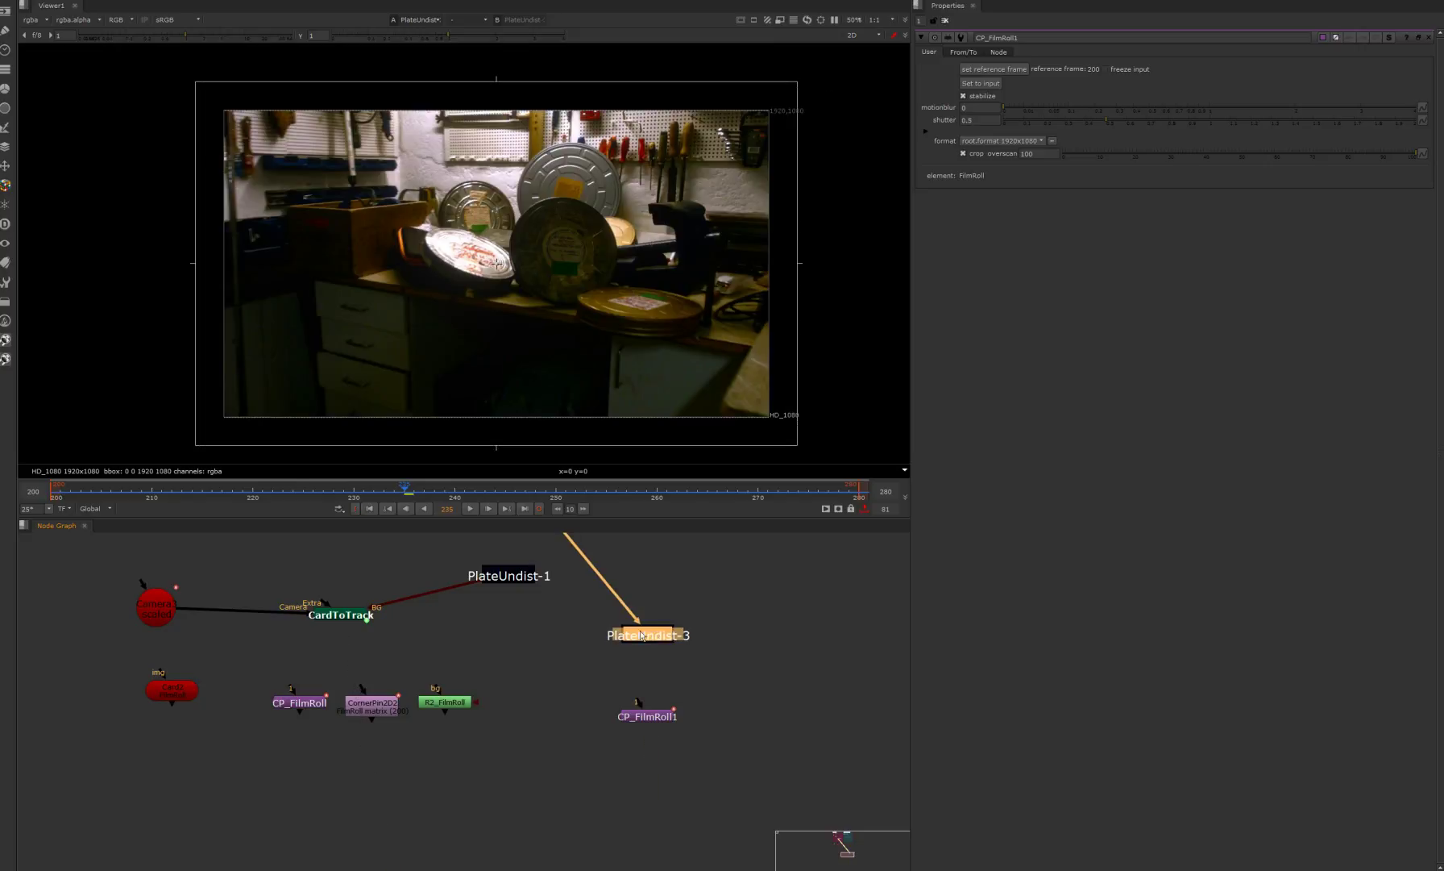
# Step: Duplicate the R2_FilmRoll roto node and place the copy under PlateUndist-3, moving CP_FilmRoll1 out of the way
pyautogui.click(446, 704)
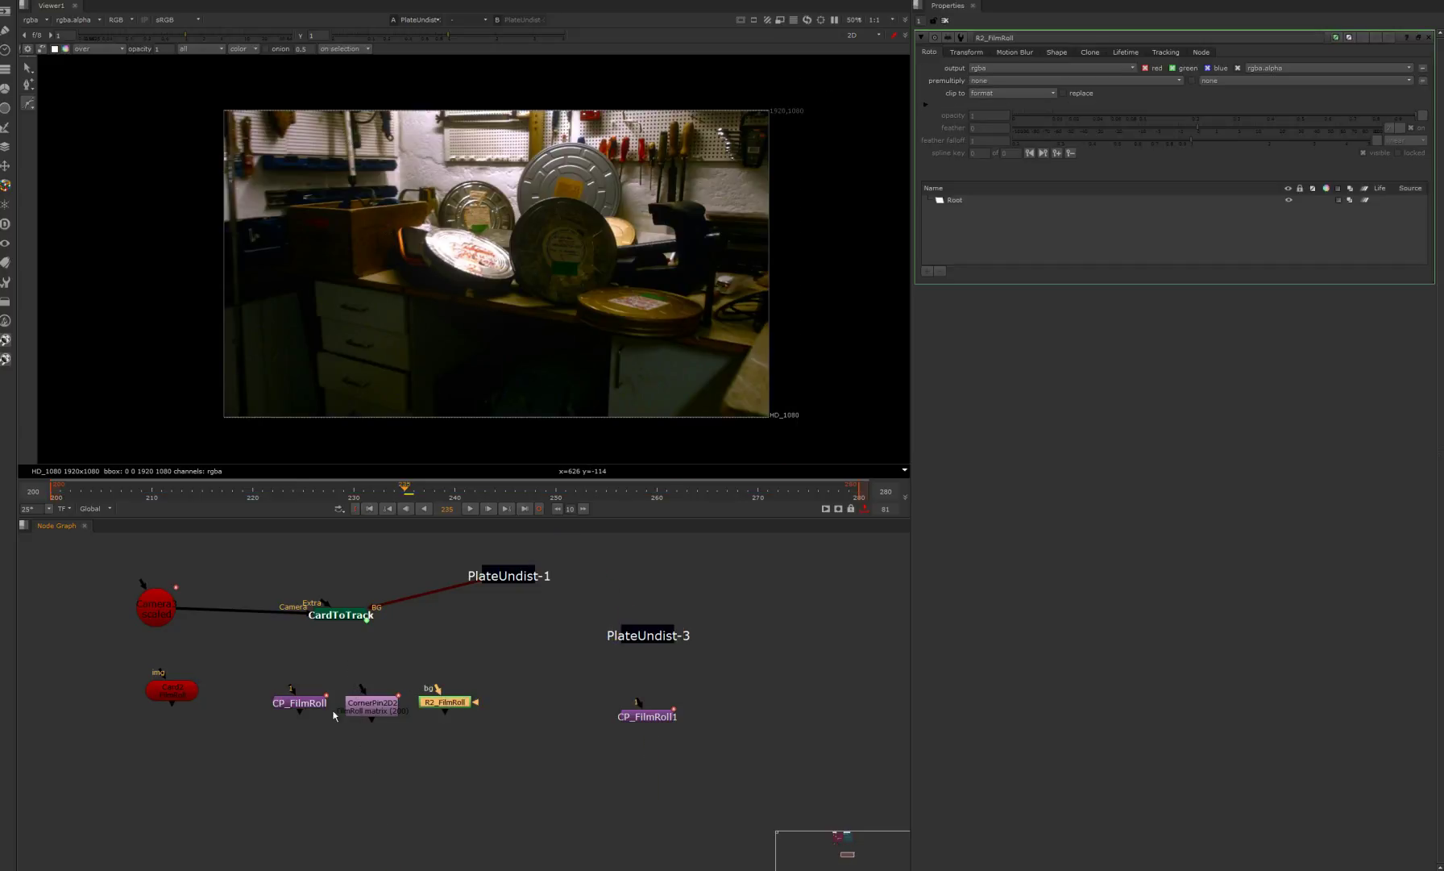
pyautogui.hotkey('alt', 'c')
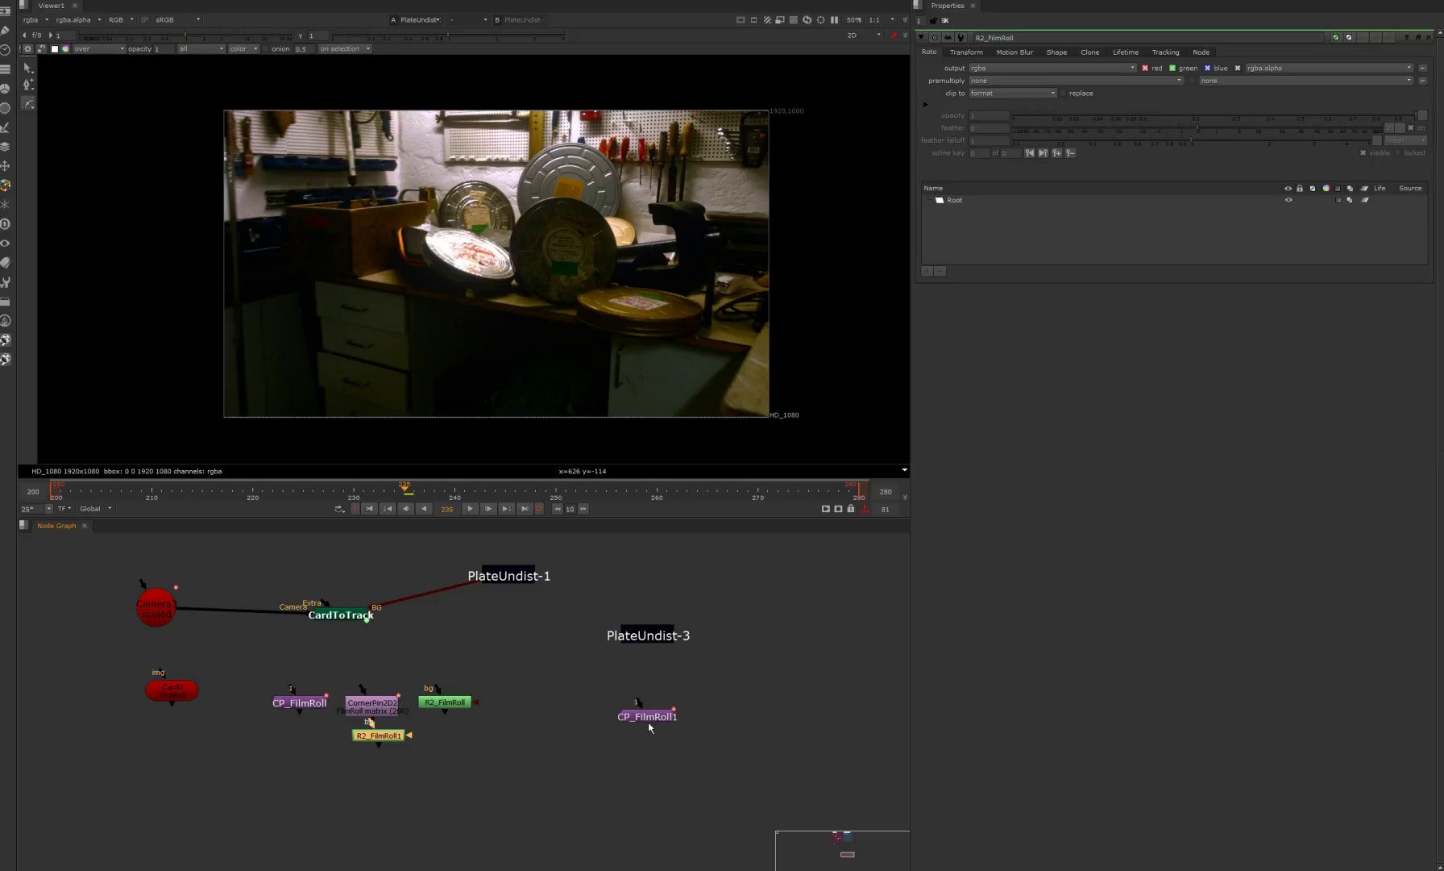
pyautogui.moveTo(650, 715); pyautogui.dragTo(47, 589)
pyautogui.moveTo(379, 735); pyautogui.dragTo(635, 701)
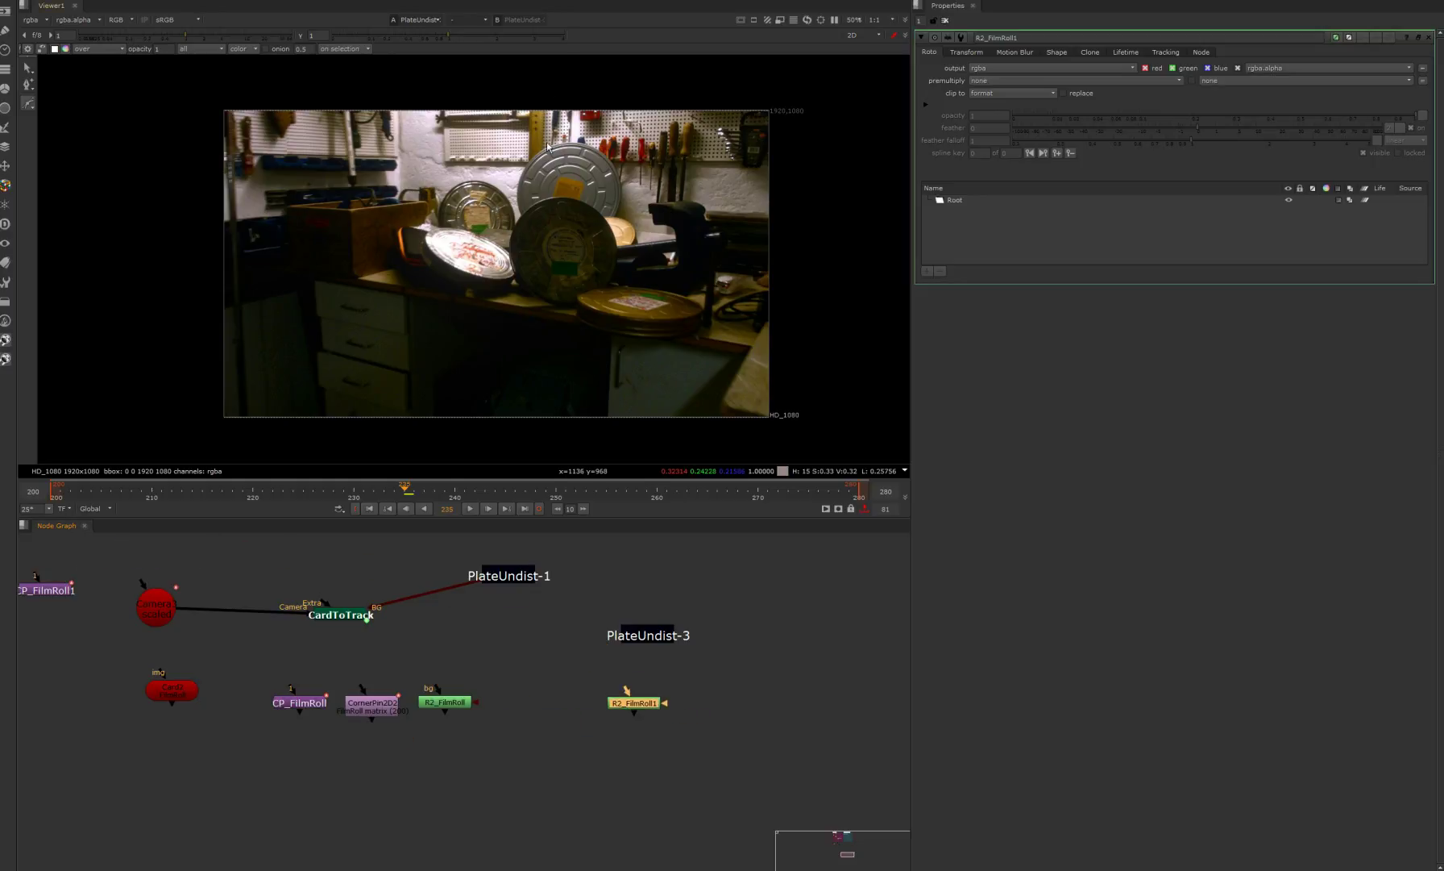
# Step: Draw a closed Bezier shape in R2_FilmRoll1 around the rear film can on frame 235
pyautogui.scroll(3, 557, 146)
pyautogui.moveTo(557, 145); pyautogui.dragTo(529, 168, button='middle')
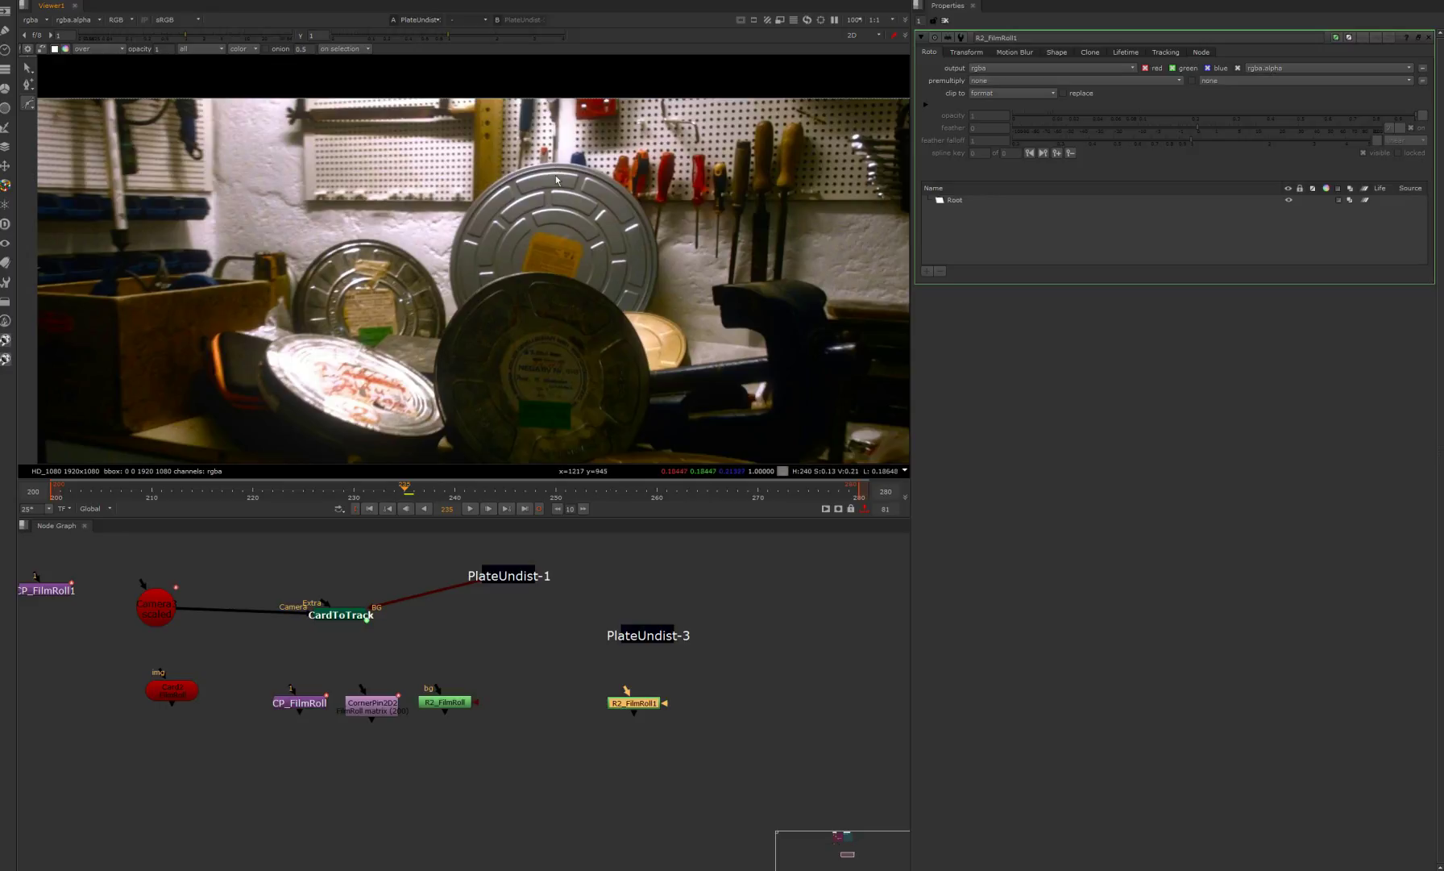
pyautogui.moveTo(557, 162); pyautogui.dragTo(589, 164)
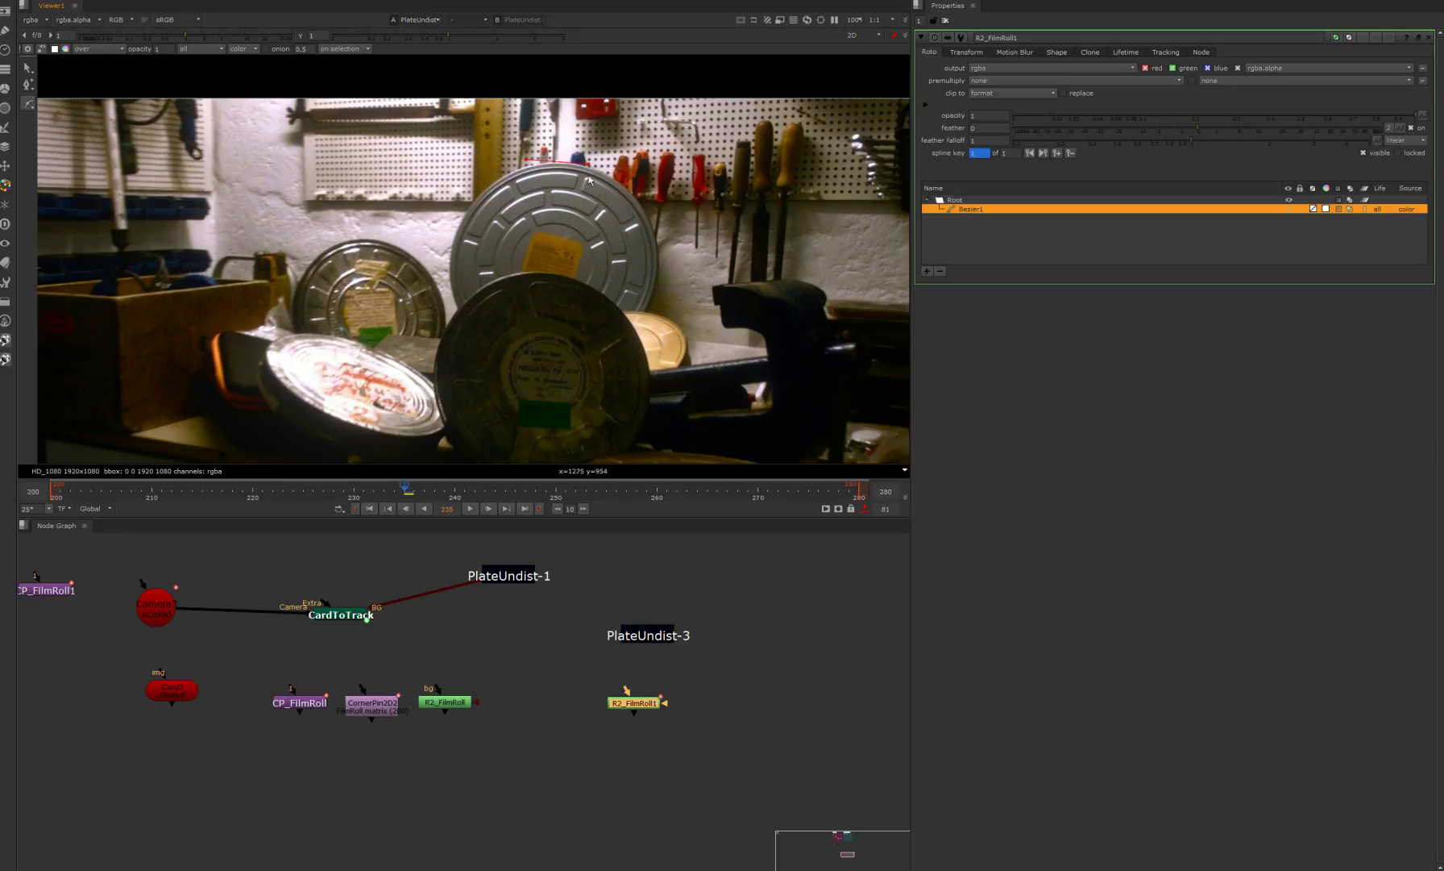
pyautogui.click(660, 264)
pyautogui.click(648, 331)
pyautogui.moveTo(556, 364); pyautogui.dragTo(496, 362)
pyautogui.moveTo(449, 255); pyautogui.dragTo(457, 216)
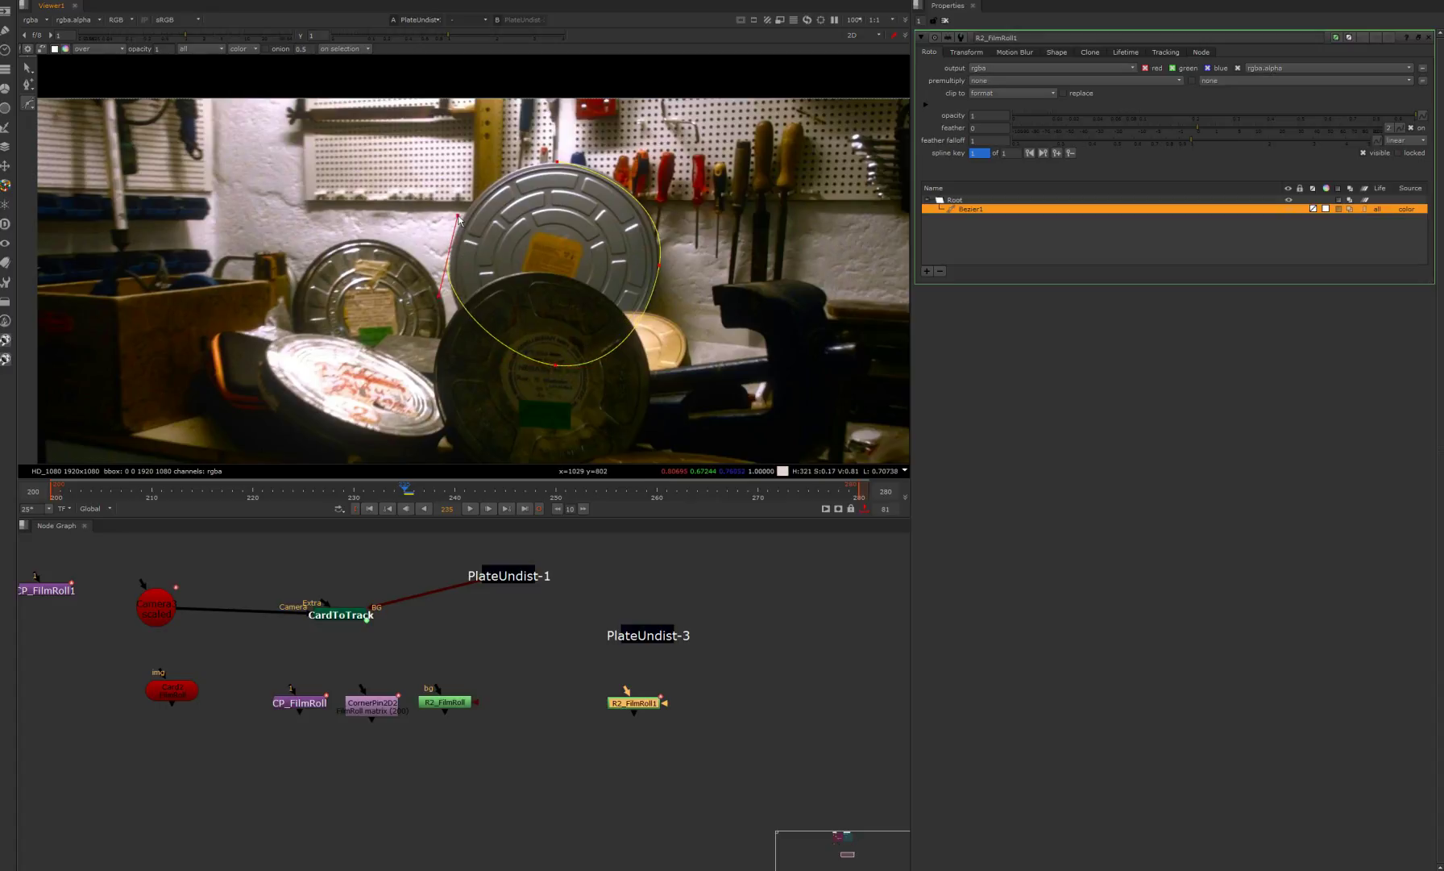
# Step: Refine the upper and lower points of the Bezier shape to fit the film can's outline
pyautogui.click(557, 163)
pyautogui.moveTo(557, 163); pyautogui.dragTo(560, 162)
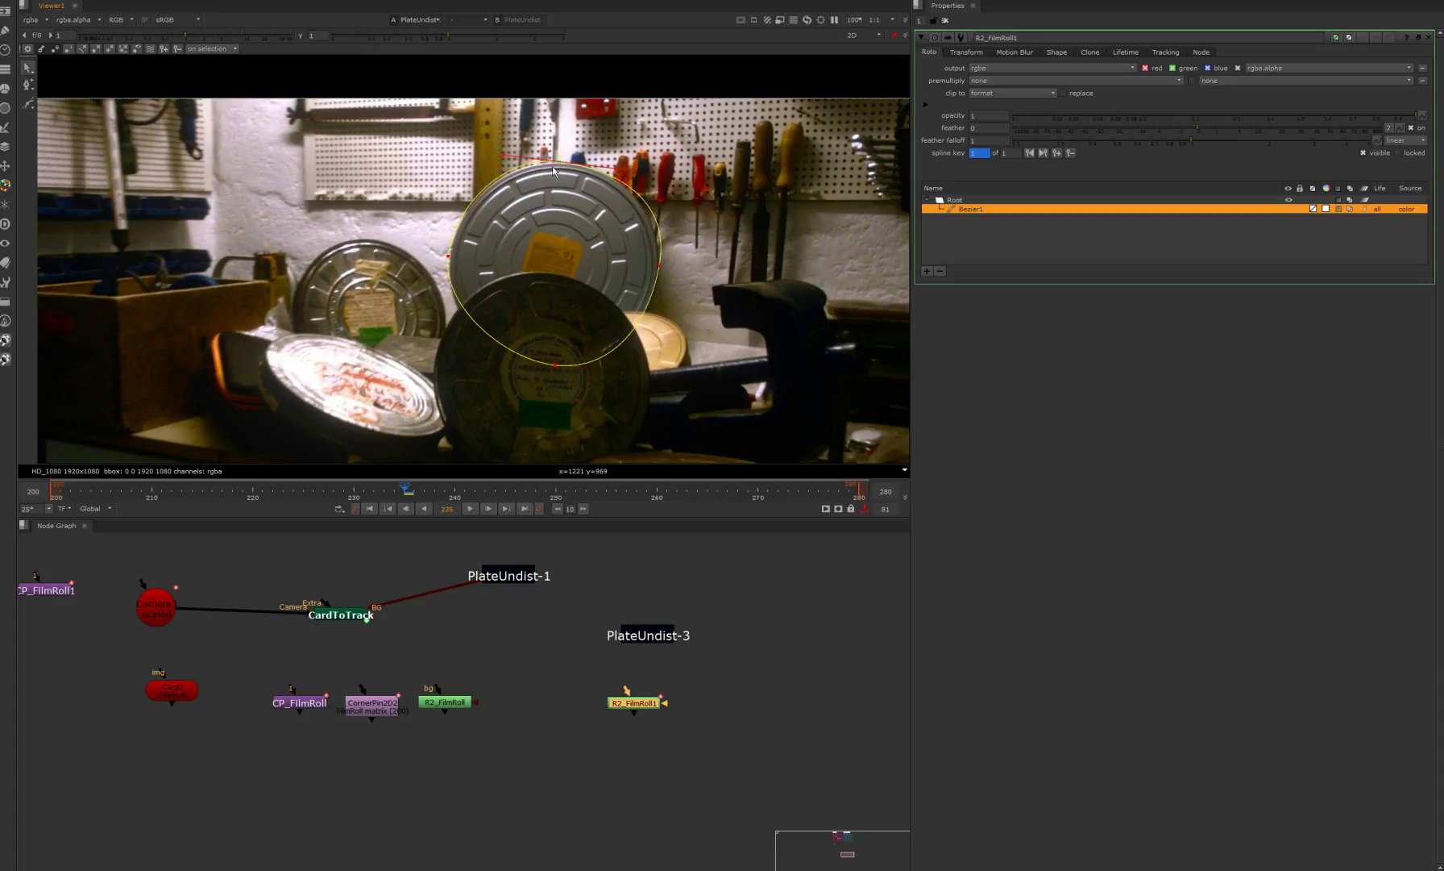
pyautogui.moveTo(555, 365); pyautogui.dragTo(544, 374)
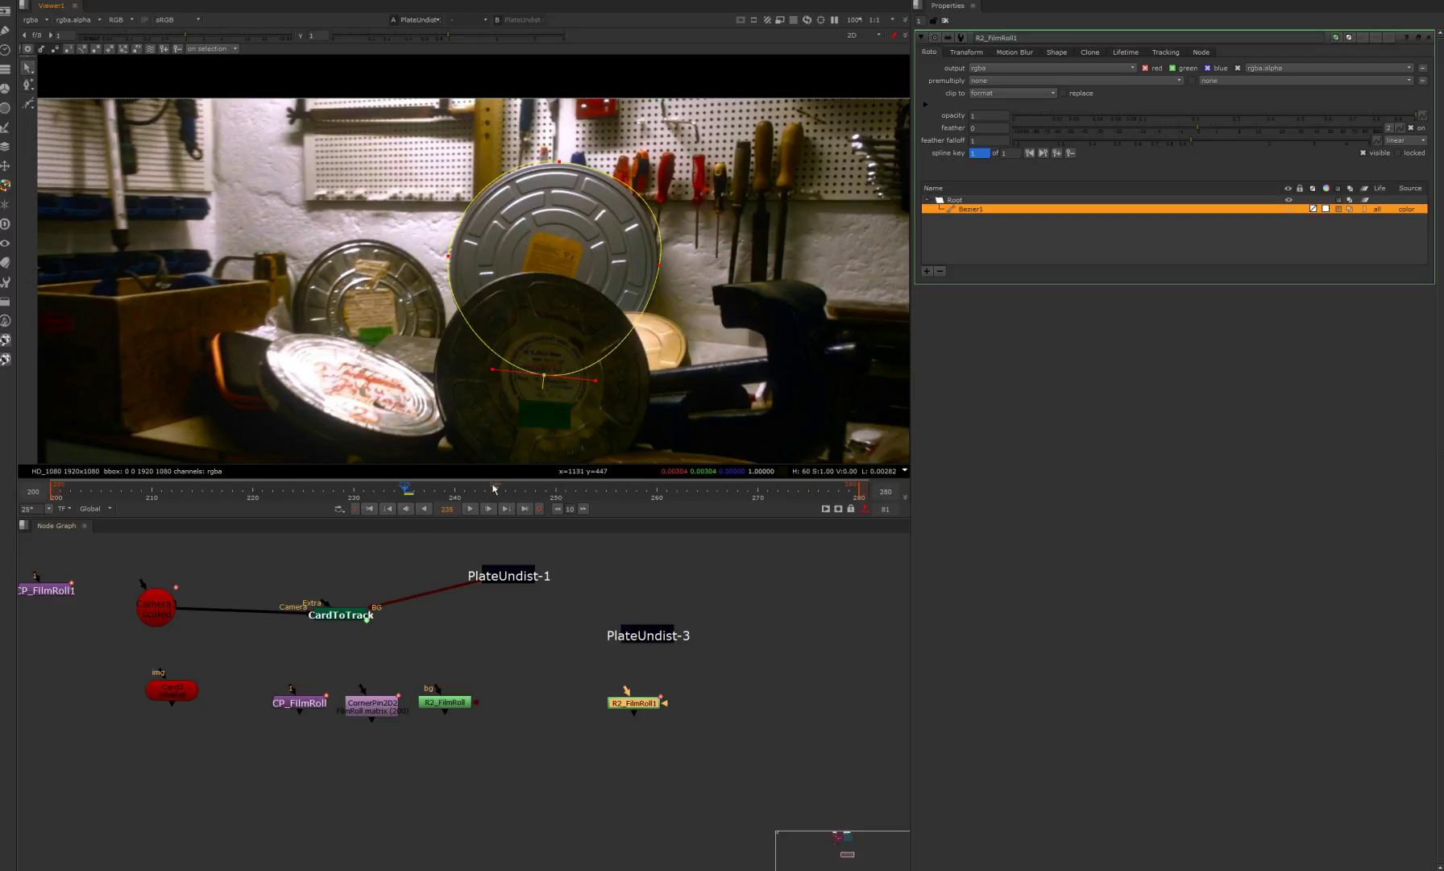
# Step: Adjust the shape's right-hand point on frame 200 and check the fit on last frame 280
pyautogui.click(369, 509)
pyautogui.moveTo(621, 268); pyautogui.dragTo(619, 266)
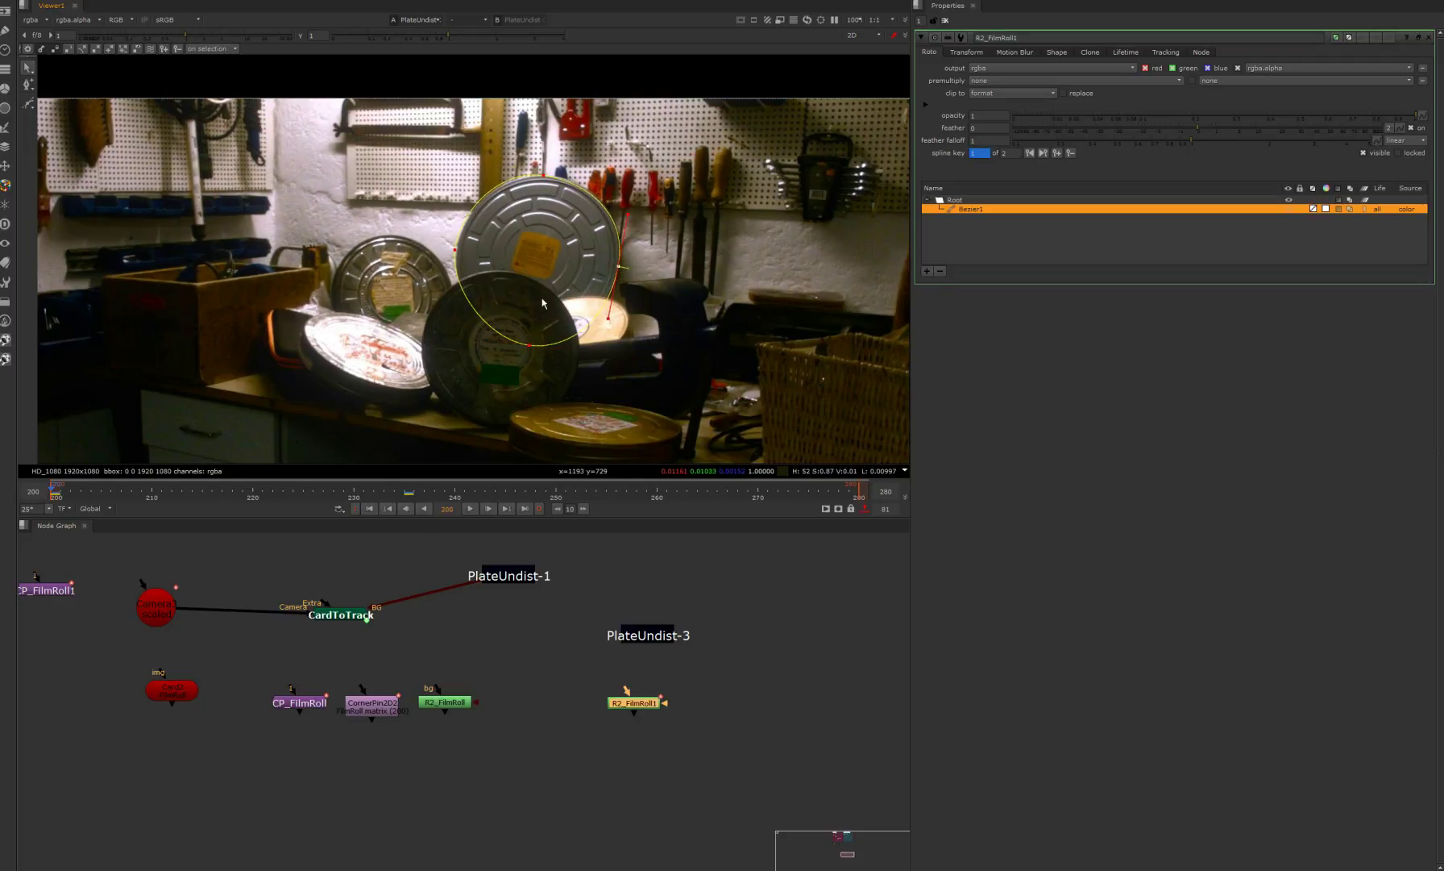
pyautogui.click(525, 508)
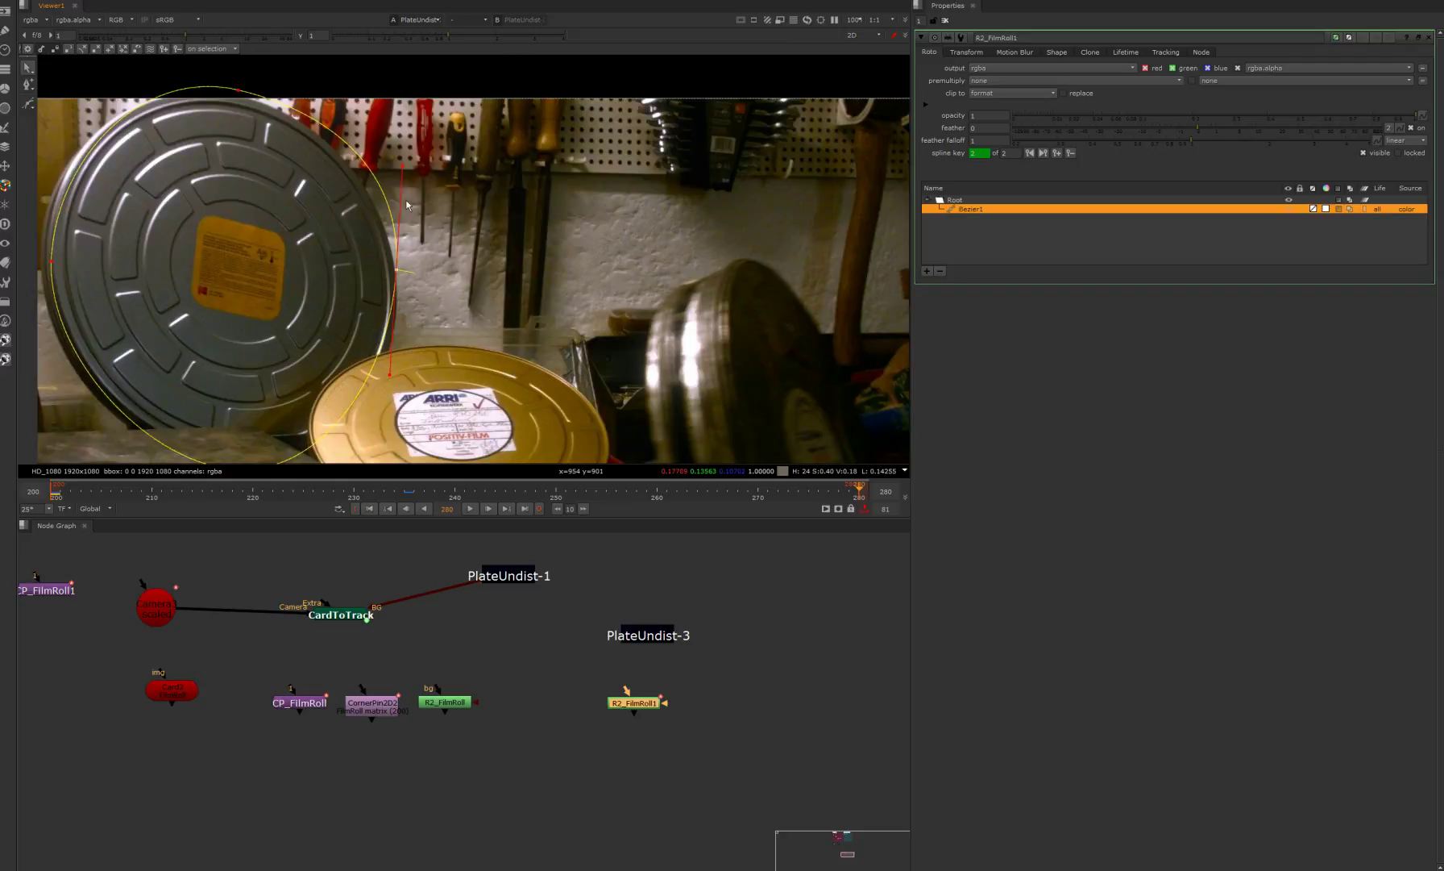
# Step: Refine the right, upper, left and lower Bezier points around the rear film can on frame 280
pyautogui.scroll(-3, 460, 209)
pyautogui.moveTo(464, 273); pyautogui.dragTo(465, 294)
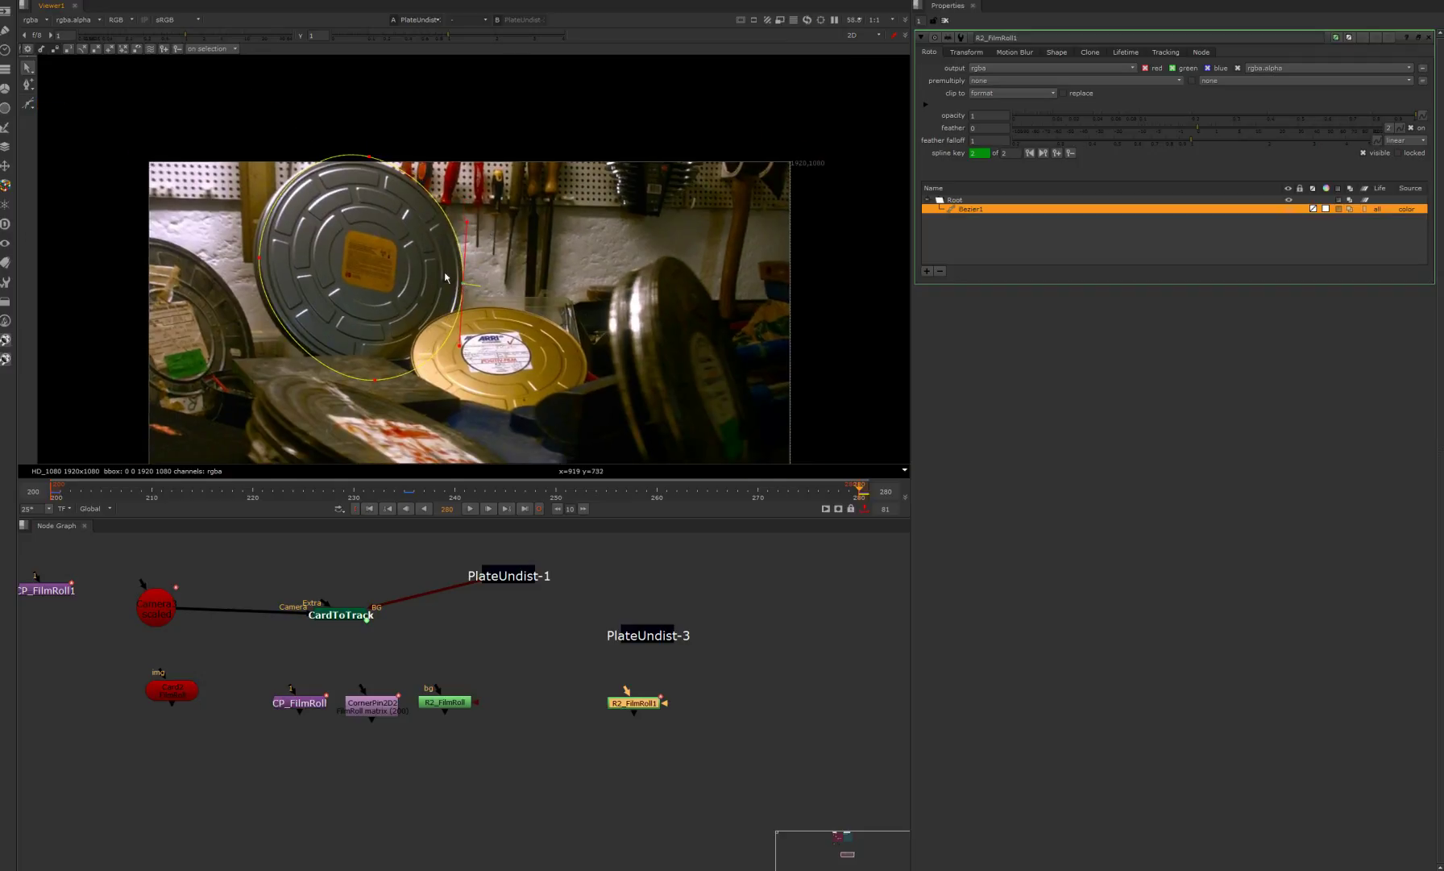
pyautogui.moveTo(369, 157); pyautogui.dragTo(368, 159)
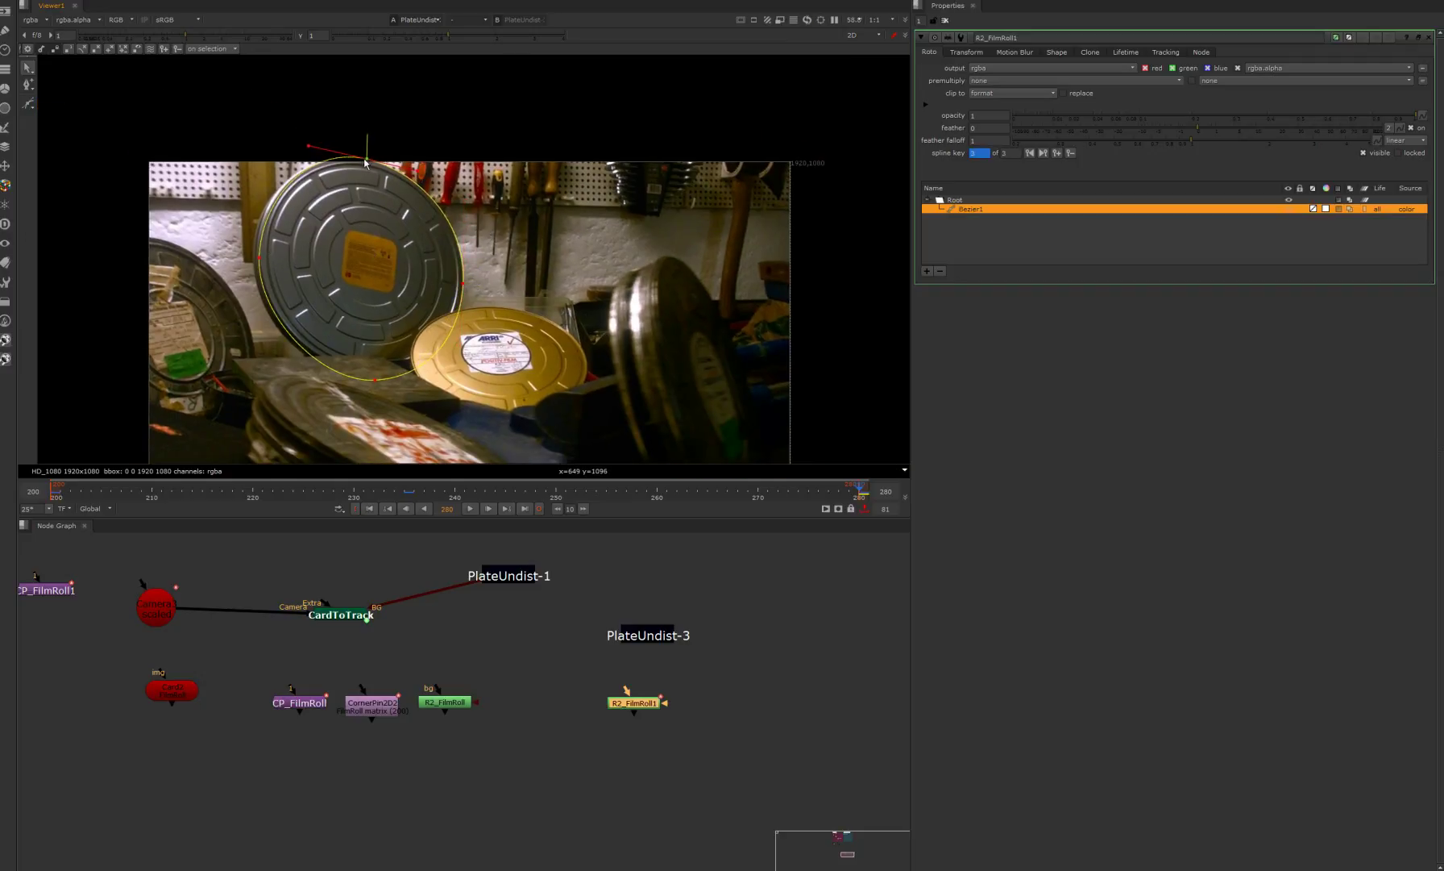
pyautogui.moveTo(259, 258); pyautogui.dragTo(259, 256)
pyautogui.moveTo(261, 198); pyautogui.dragTo(258, 200)
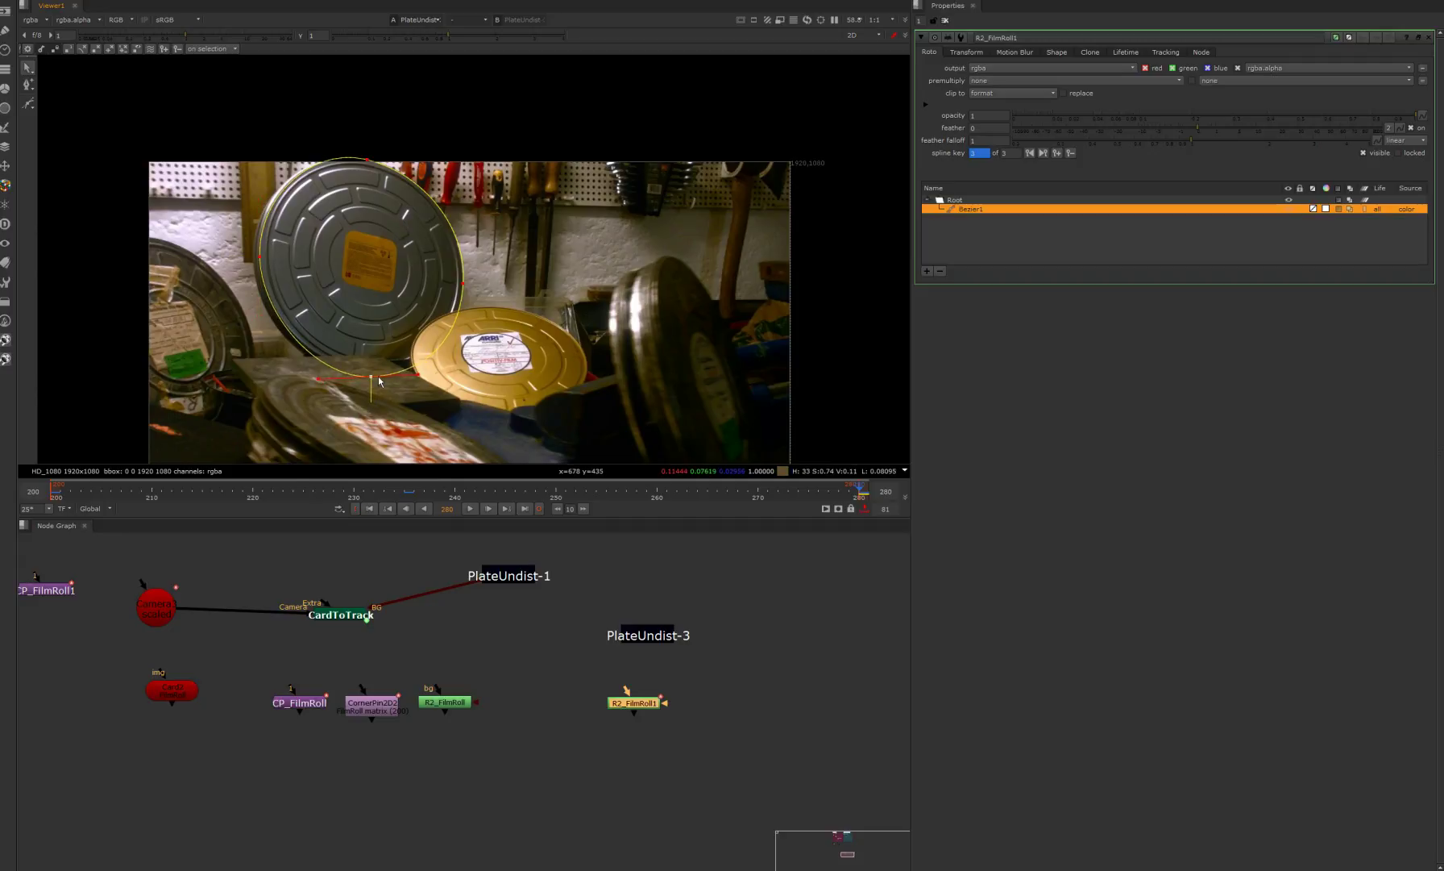
pyautogui.click(97, 493)
pyautogui.moveTo(96, 491); pyautogui.dragTo(191, 516)
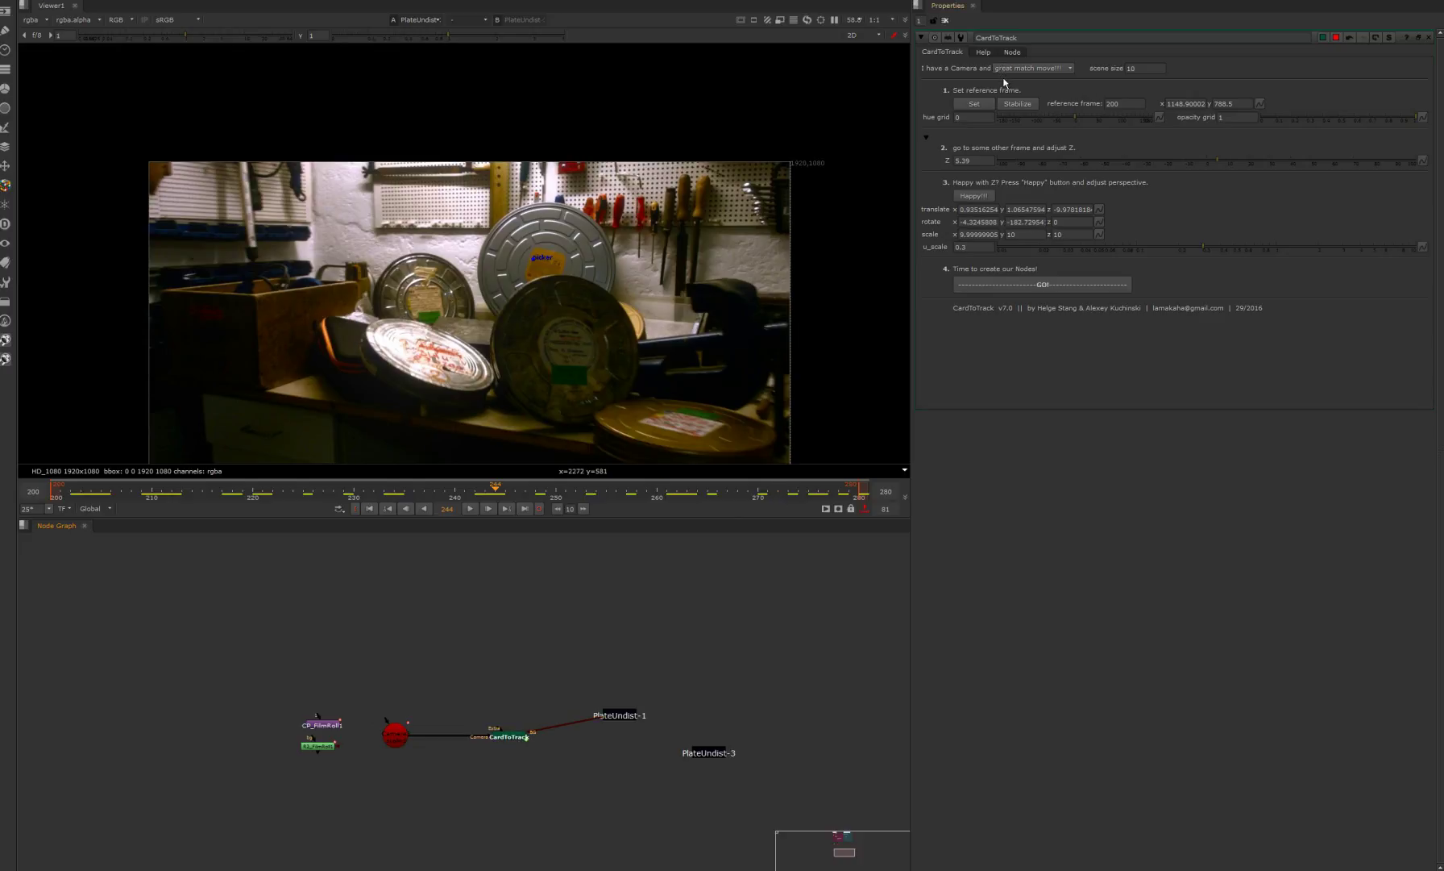
# Step: Move the CP_FilmRoll1 and roto nodes and PlateUndist-3 aside, and place PlateUndist-1 level with CardToTrack
pyautogui.moveTo(328, 725); pyautogui.dragTo(814, 651)
pyautogui.moveTo(666, 752); pyautogui.dragTo(744, 728)
pyautogui.moveTo(621, 717); pyautogui.dragTo(611, 738)
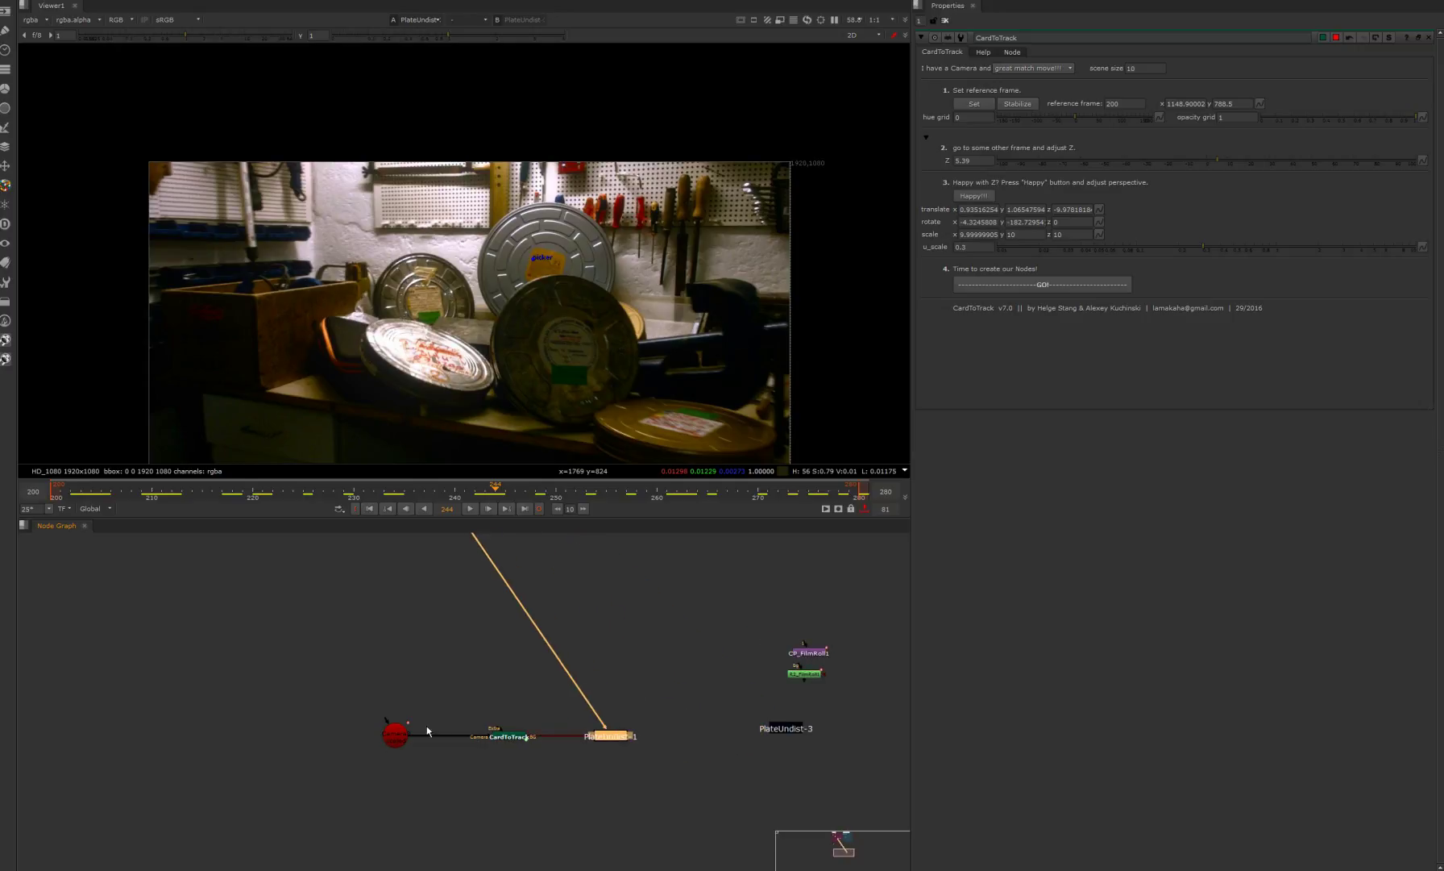
pyautogui.click(657, 691)
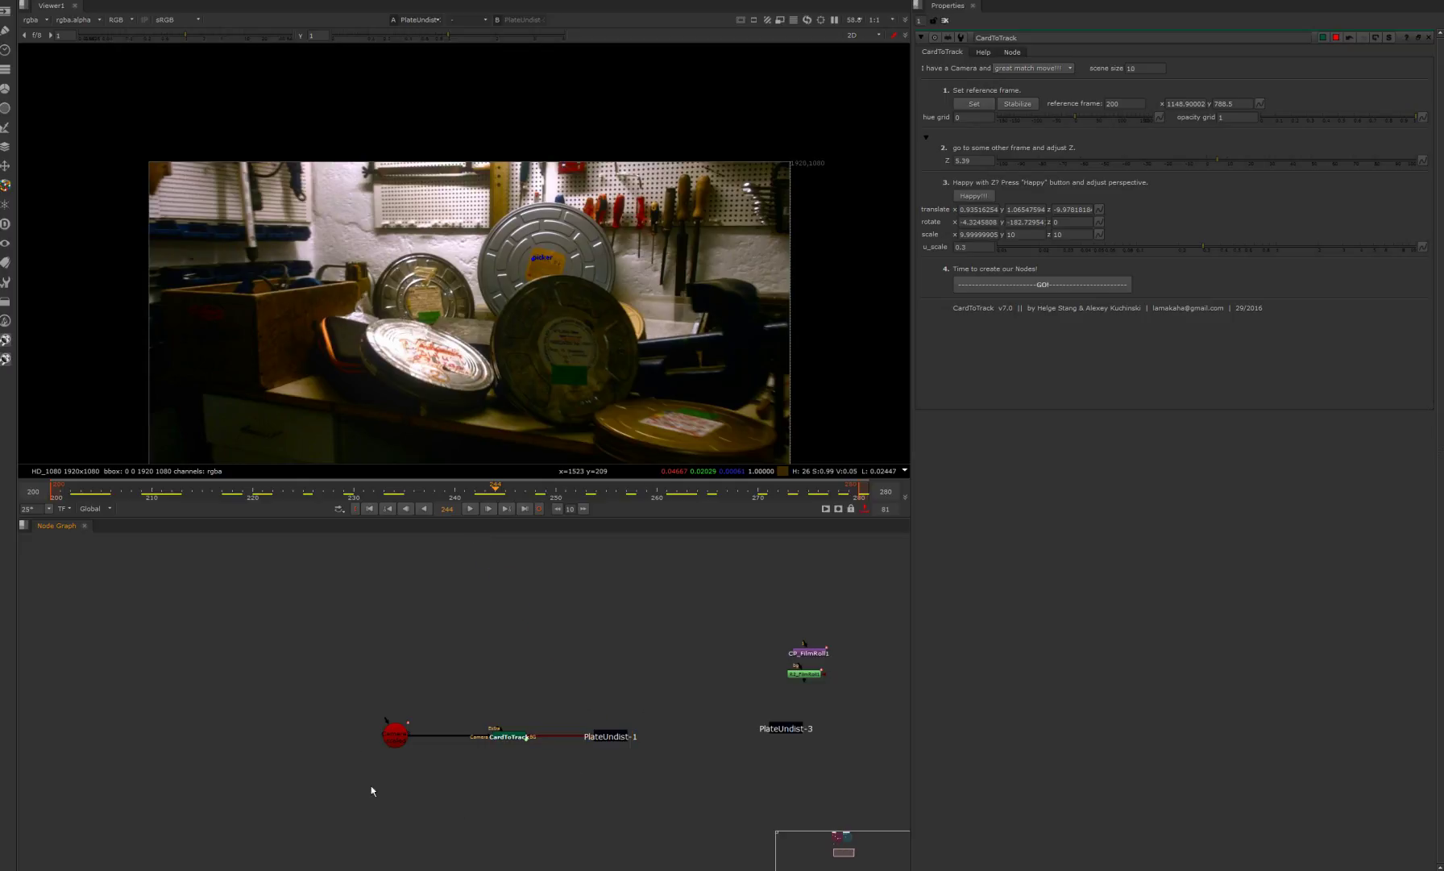
# Step: Switch the CardToTrack source mode to Geometry and place the Constant1, ReadGeo2 lidar and TransformGeo1 nodes above it
pyautogui.click(1042, 68)
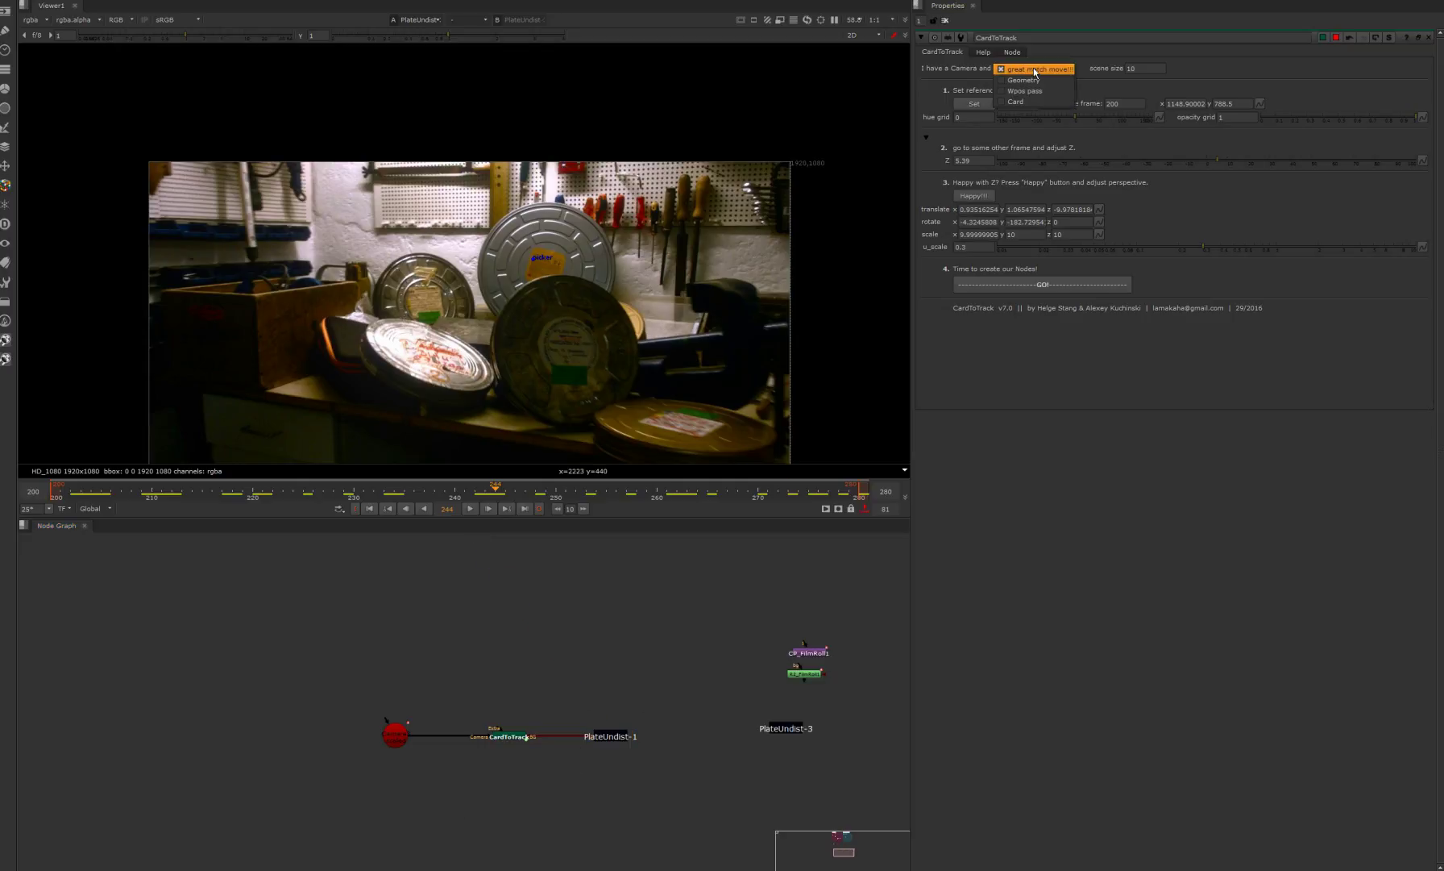
pyautogui.click(1046, 76)
pyautogui.keyDown('alt'); pyautogui.moveTo(464, 651); pyautogui.dragTo(394, 783, button='middle'); pyautogui.keyUp('alt')
pyautogui.keyDown('alt'); pyautogui.moveTo(368, 626); pyautogui.dragTo(411, 592, button='middle'); pyautogui.keyUp('alt')
pyautogui.scroll(3, 380, 625)
pyautogui.click(361, 636)
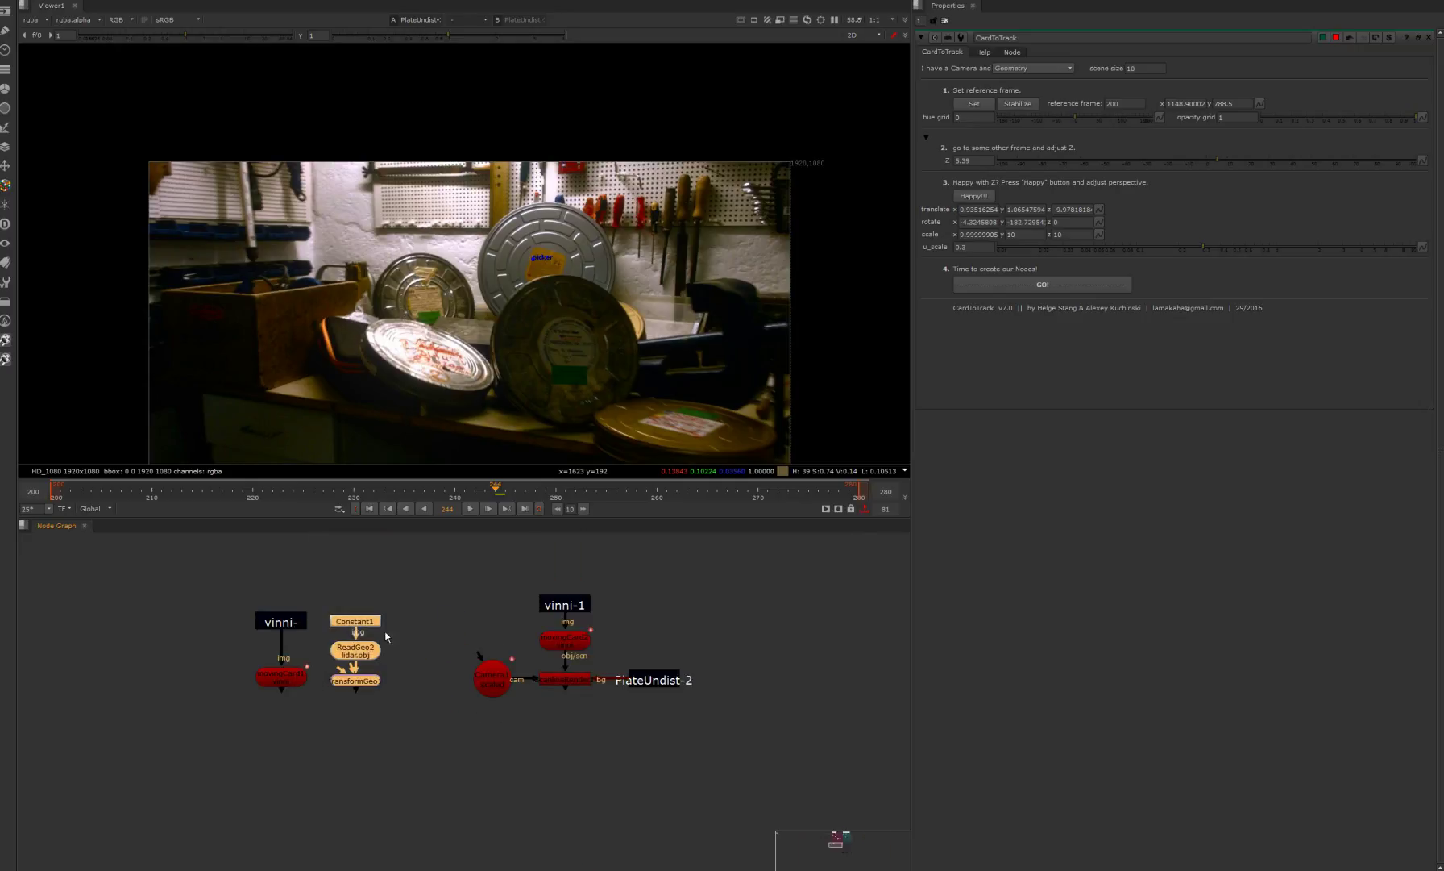
pyautogui.scroll(-3, 364, 639)
pyautogui.moveTo(370, 640); pyautogui.dragTo(605, 776)
pyautogui.moveTo(605, 776); pyautogui.dragTo(407, 602, button='middle')
pyautogui.moveTo(407, 601); pyautogui.dragTo(458, 673)
pyautogui.scroll(6, 449, 691)
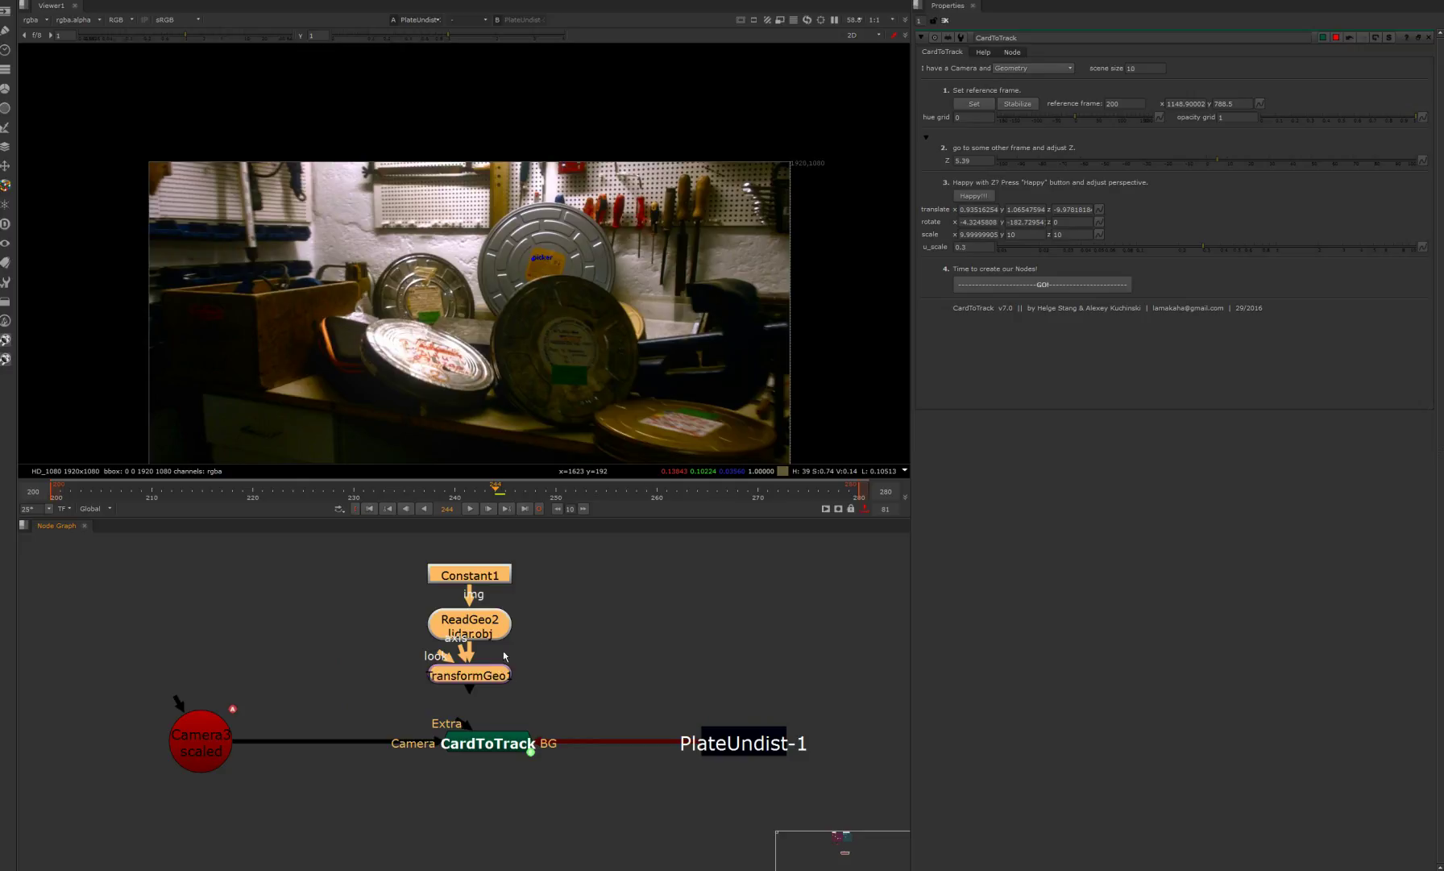
# Step: Connect TransformGeo1 to the Extra input of CardToTrack and compare its output with the PlateUndist-1 plate
pyautogui.moveTo(490, 575); pyautogui.dragTo(504, 565)
pyautogui.moveTo(452, 724); pyautogui.dragTo(483, 669)
pyautogui.click(468, 765)
pyautogui.moveTo(500, 740); pyautogui.dragTo(495, 739)
pyautogui.press('1')
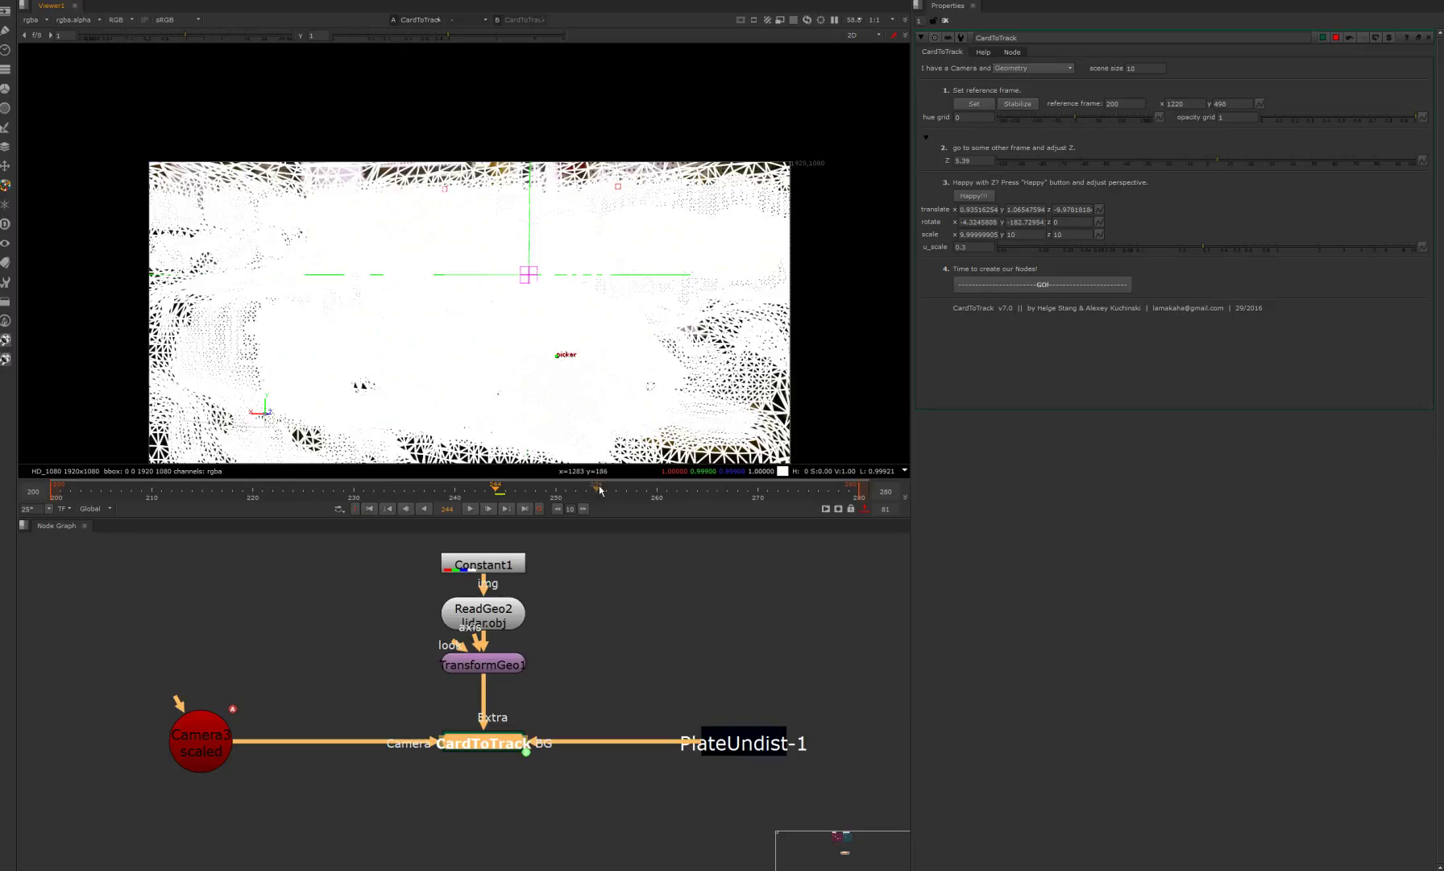
pyautogui.click(735, 738)
pyautogui.press('1')
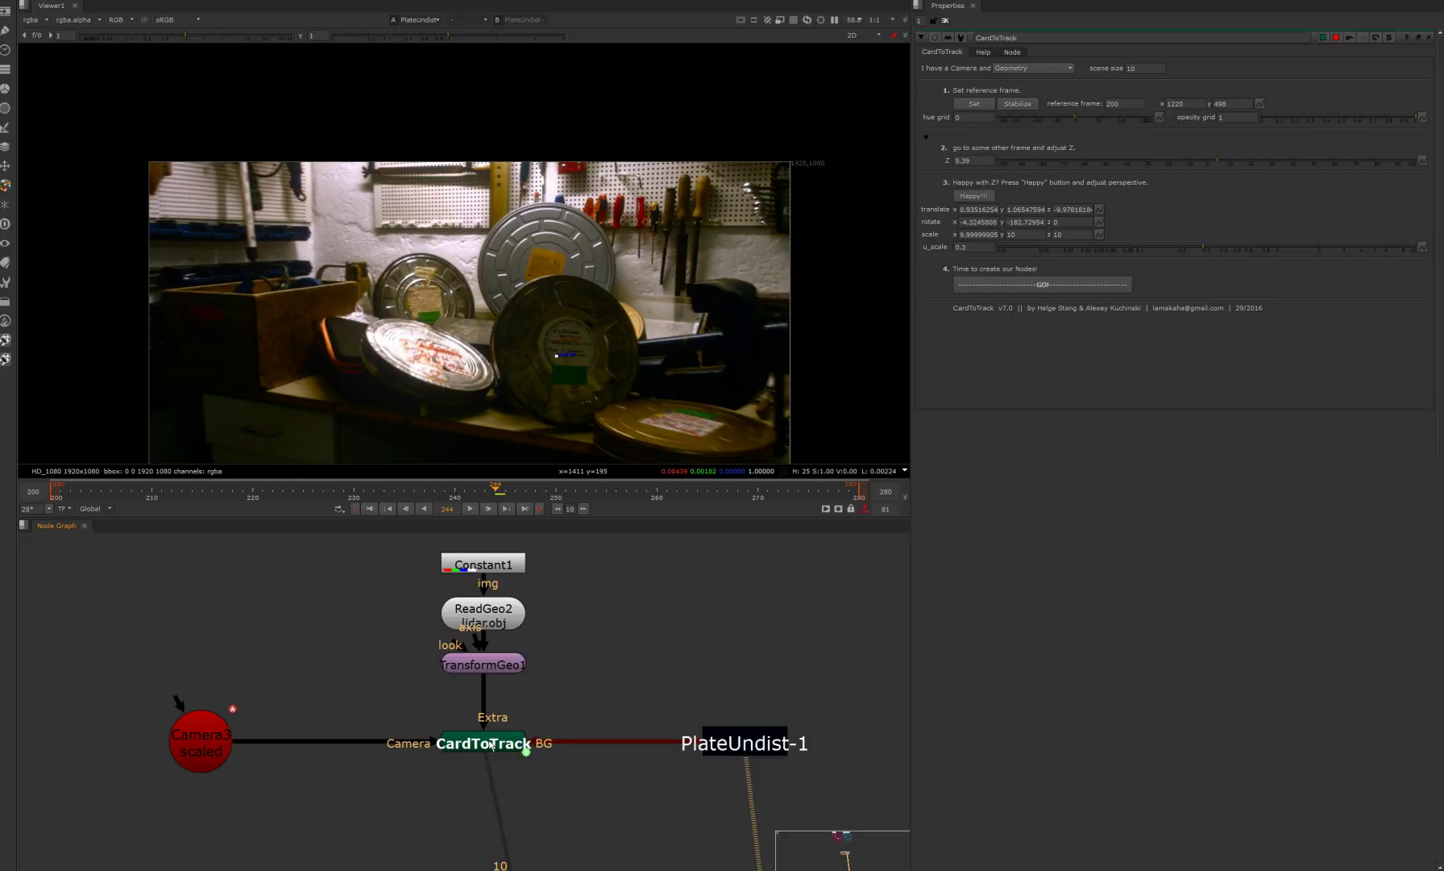
pyautogui.click(488, 742)
pyautogui.press('1')
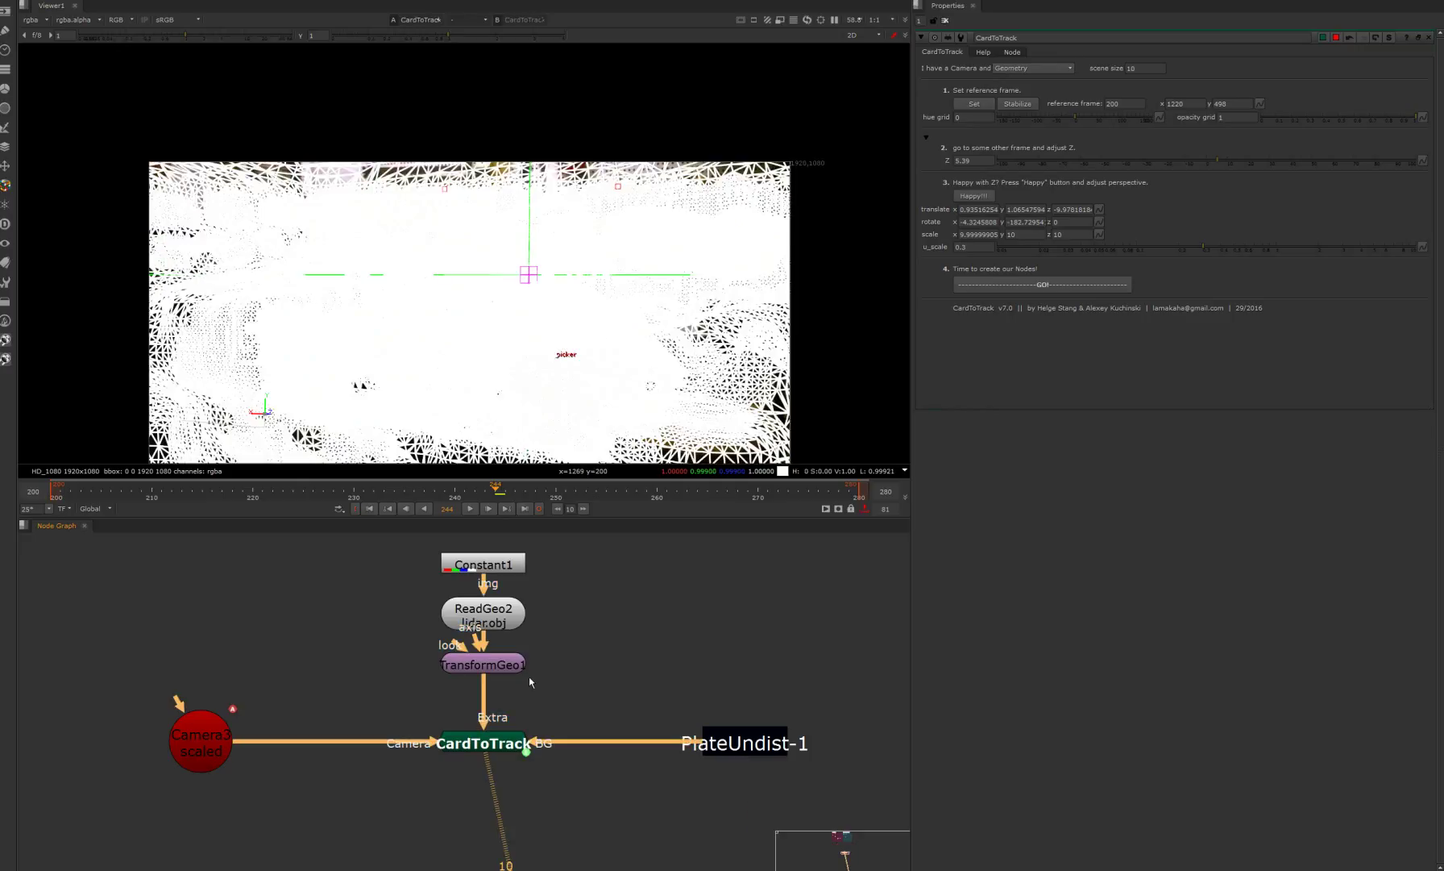
# Step: Set the reference on frame 240 at the front film can and disconnect the geometry to check the grid over the plate
pyautogui.click(974, 196)
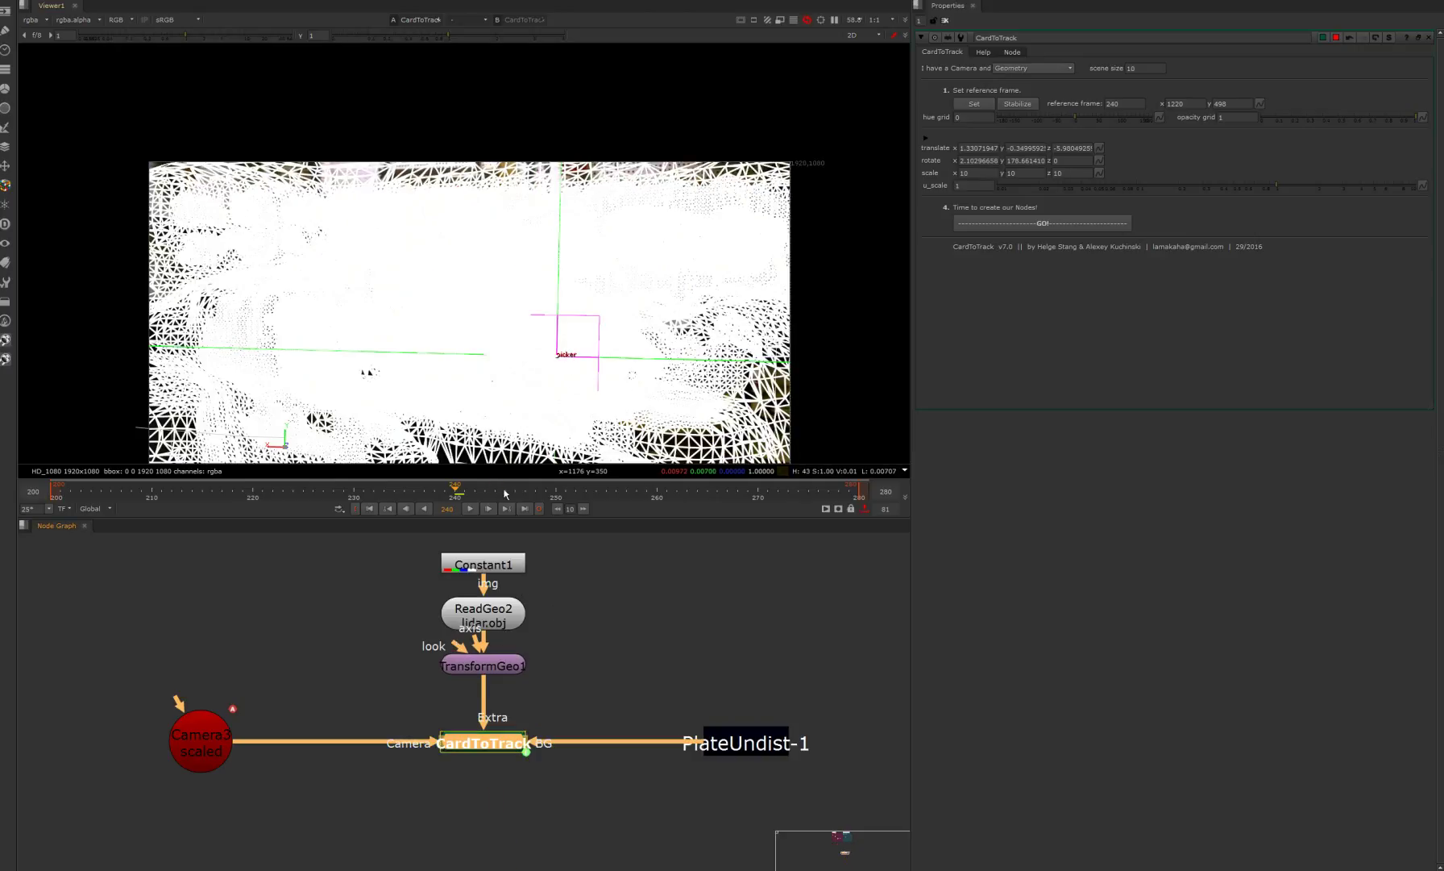
pyautogui.moveTo(482, 702); pyautogui.dragTo(465, 707)
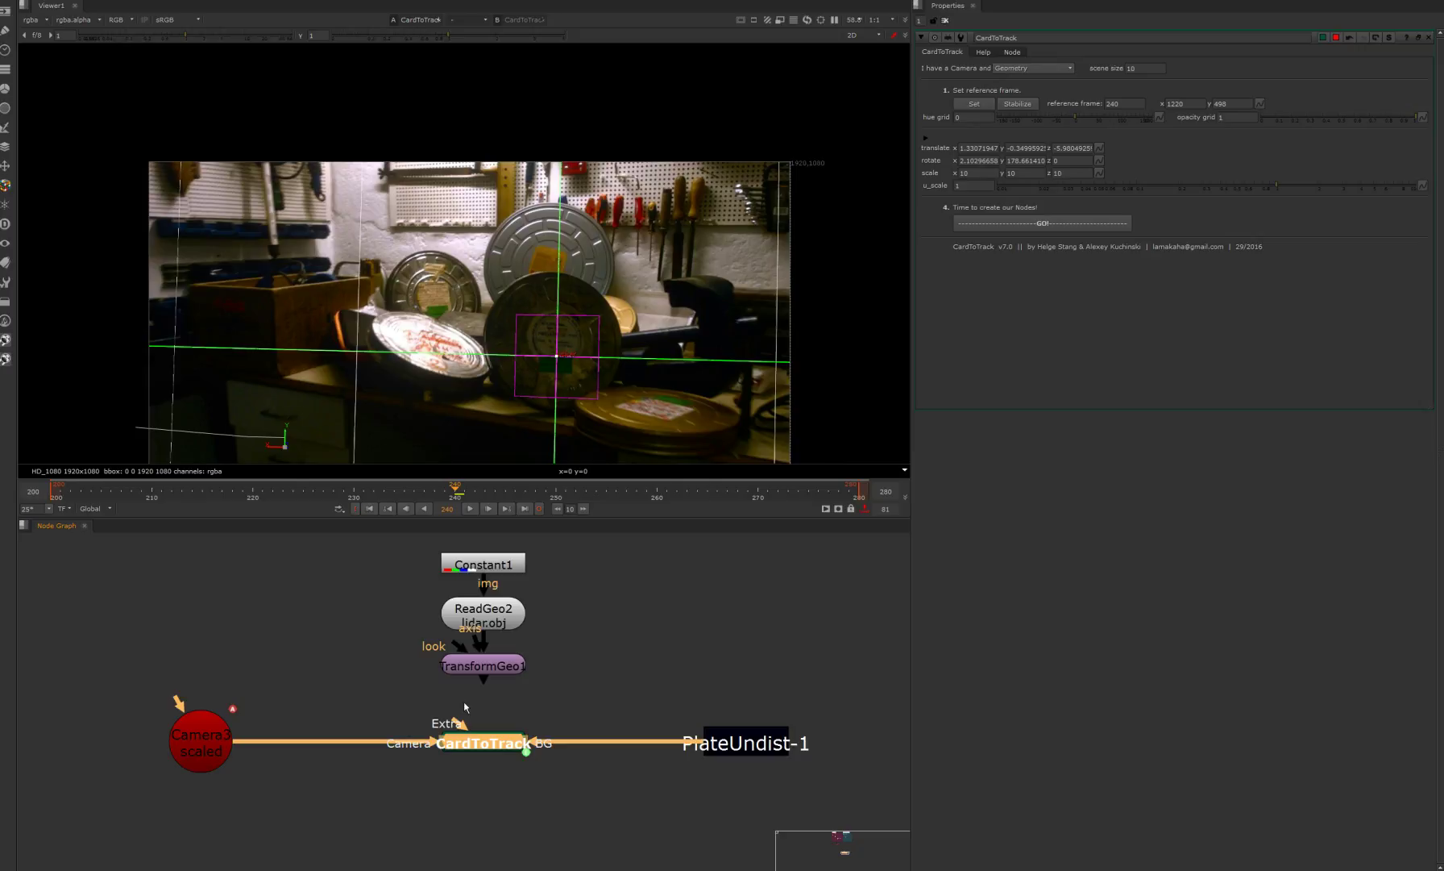
pyautogui.click(739, 739)
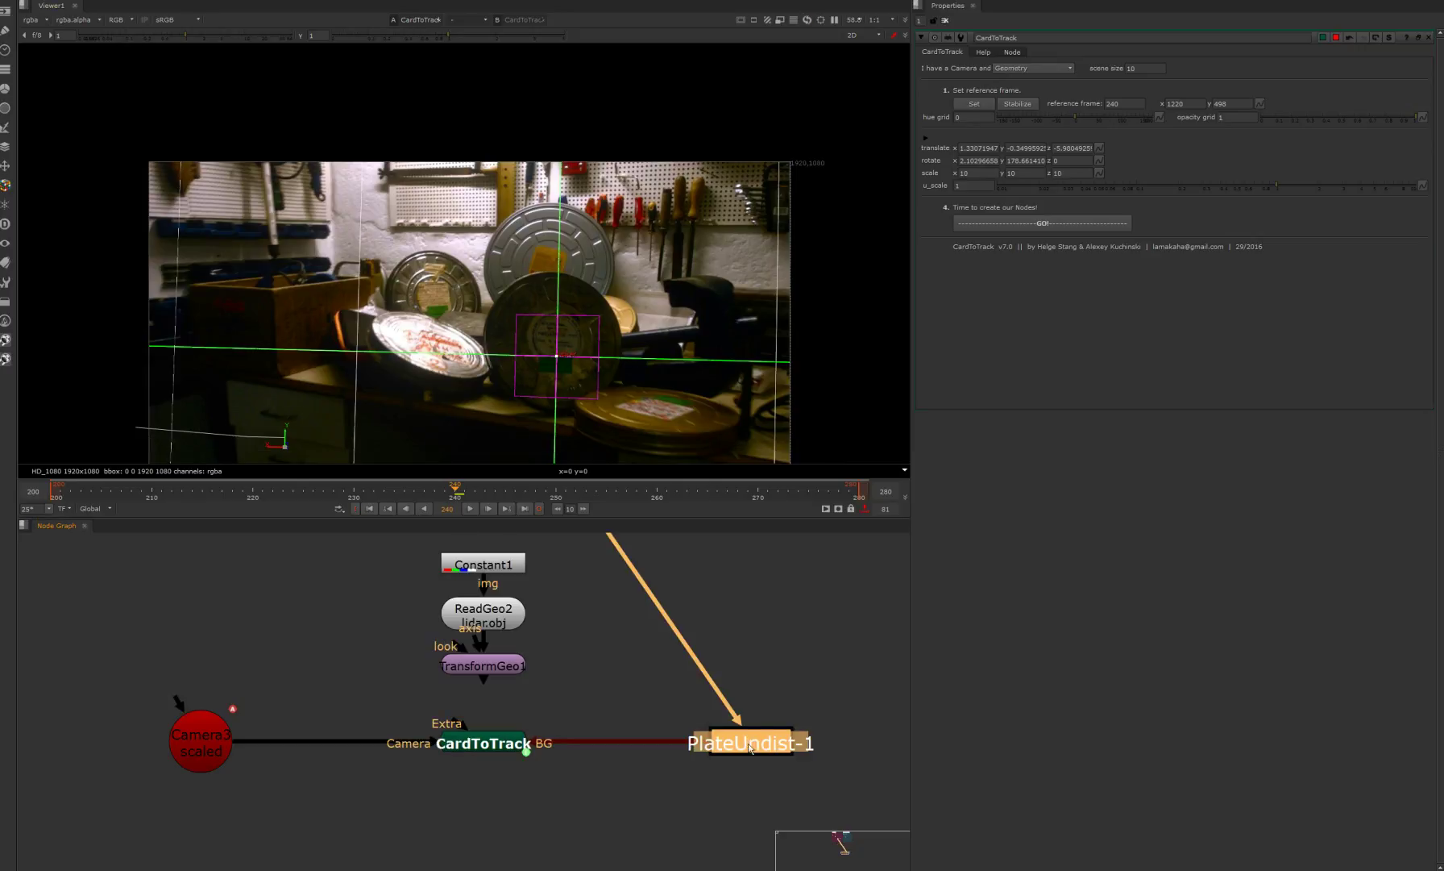
pyautogui.press('1')
pyautogui.click(501, 742)
pyautogui.press('1')
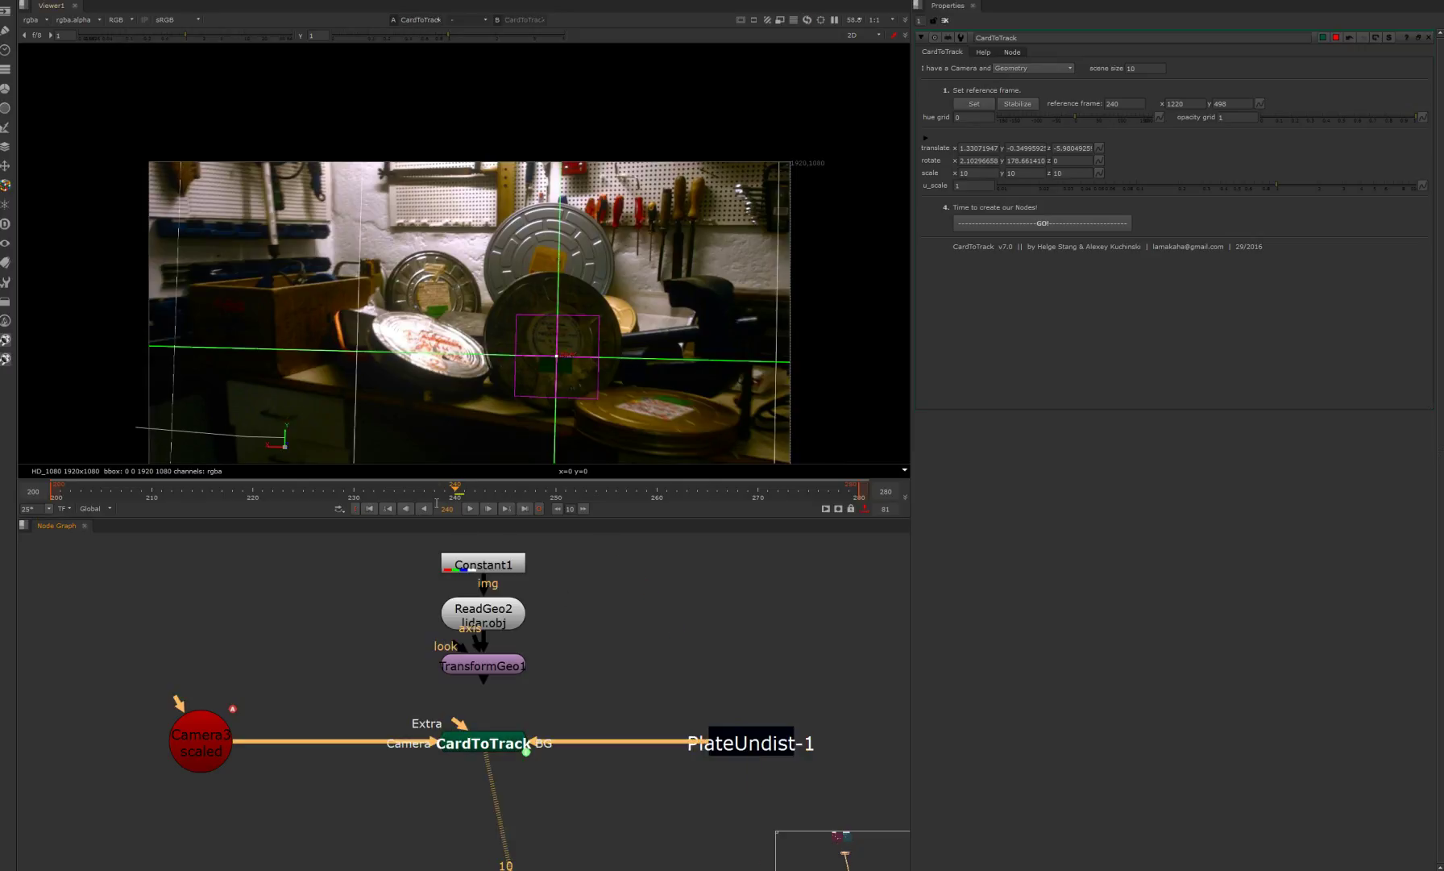
pyautogui.moveTo(446, 489); pyautogui.dragTo(394, 488)
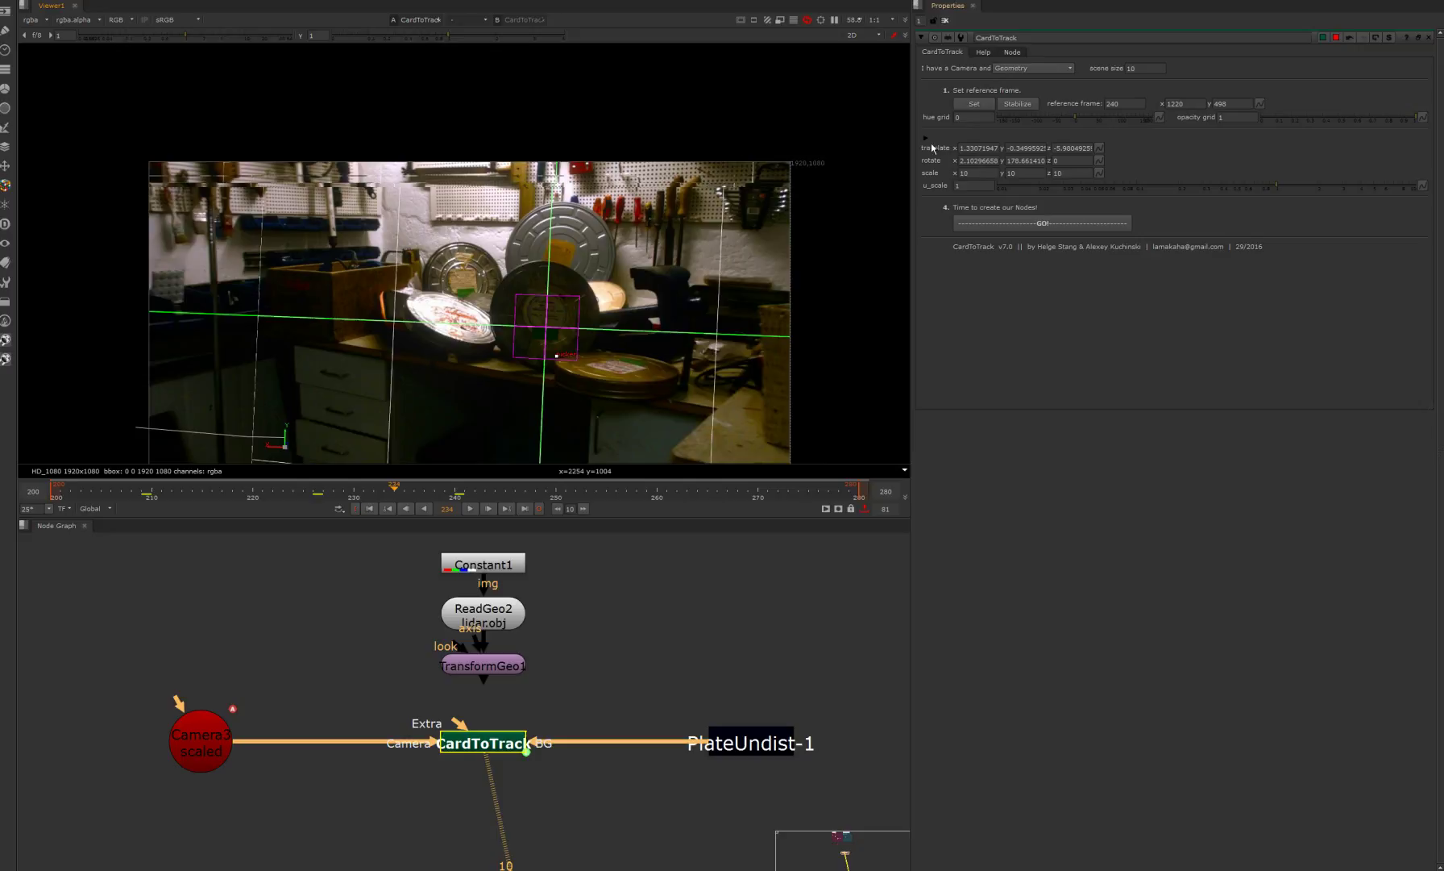
# Step: Set the card's uniform scale to 0.1 and adjust its Y rotation to align the grid with the front film can
pyautogui.click(929, 199)
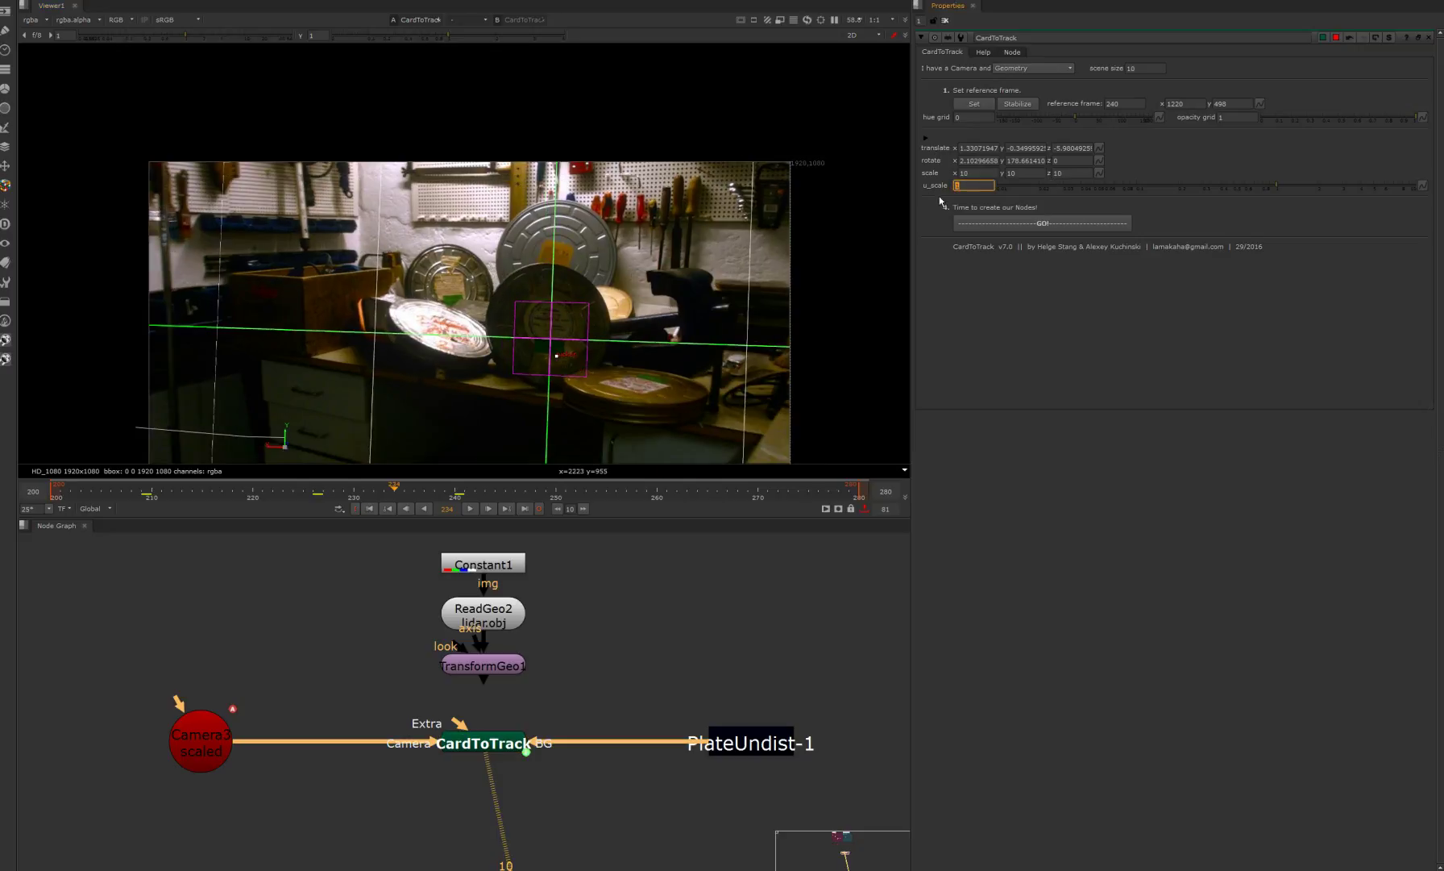
pyautogui.write('0.1')
pyautogui.press('Return')
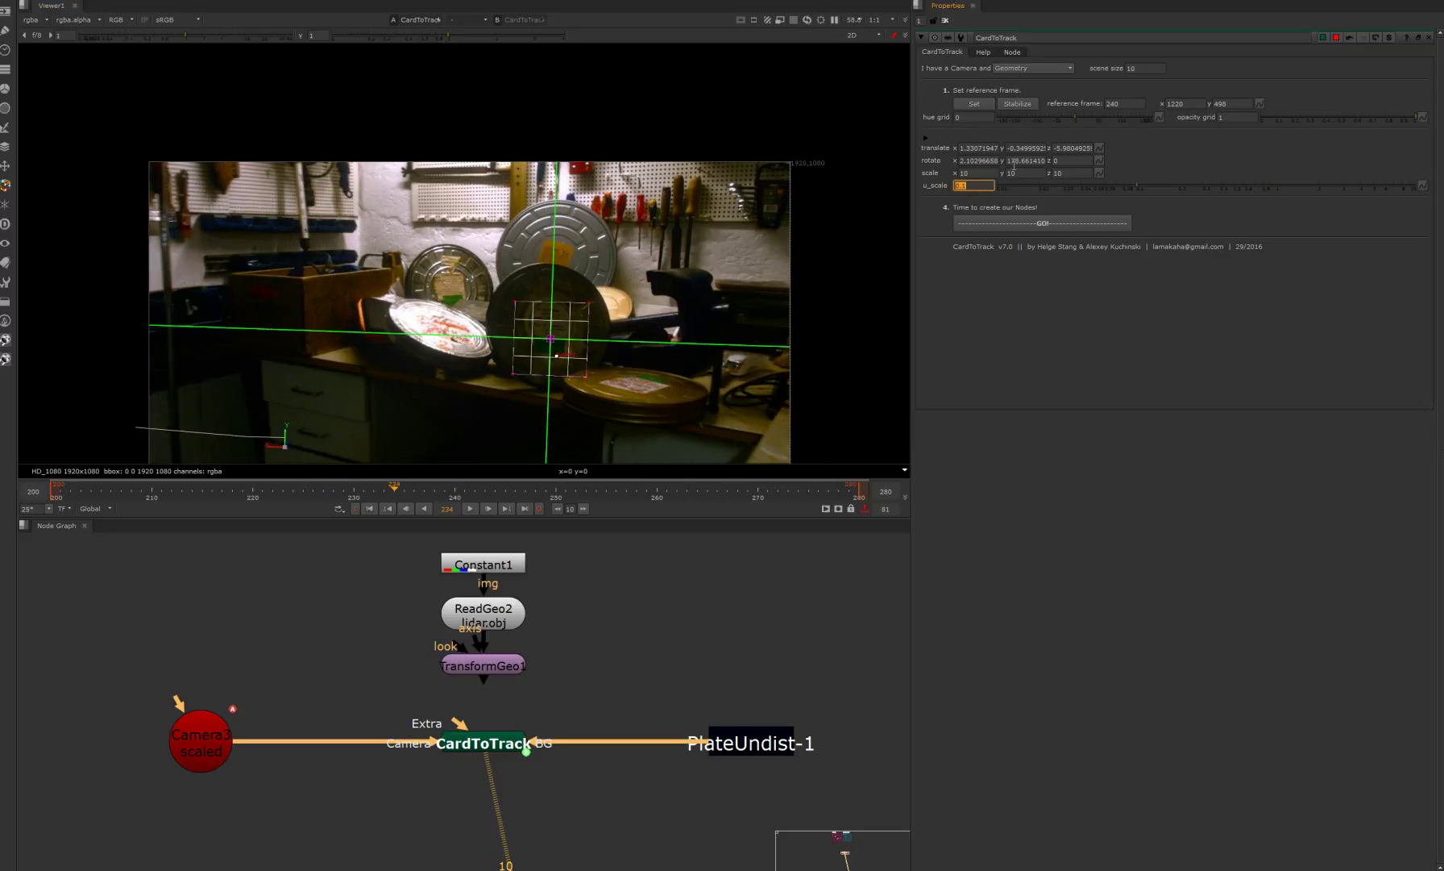
pyautogui.click(1014, 161)
pyautogui.press('Up')
pyautogui.press('Up')
pyautogui.press('Up')
pyautogui.press('Up')
pyautogui.press('Down')
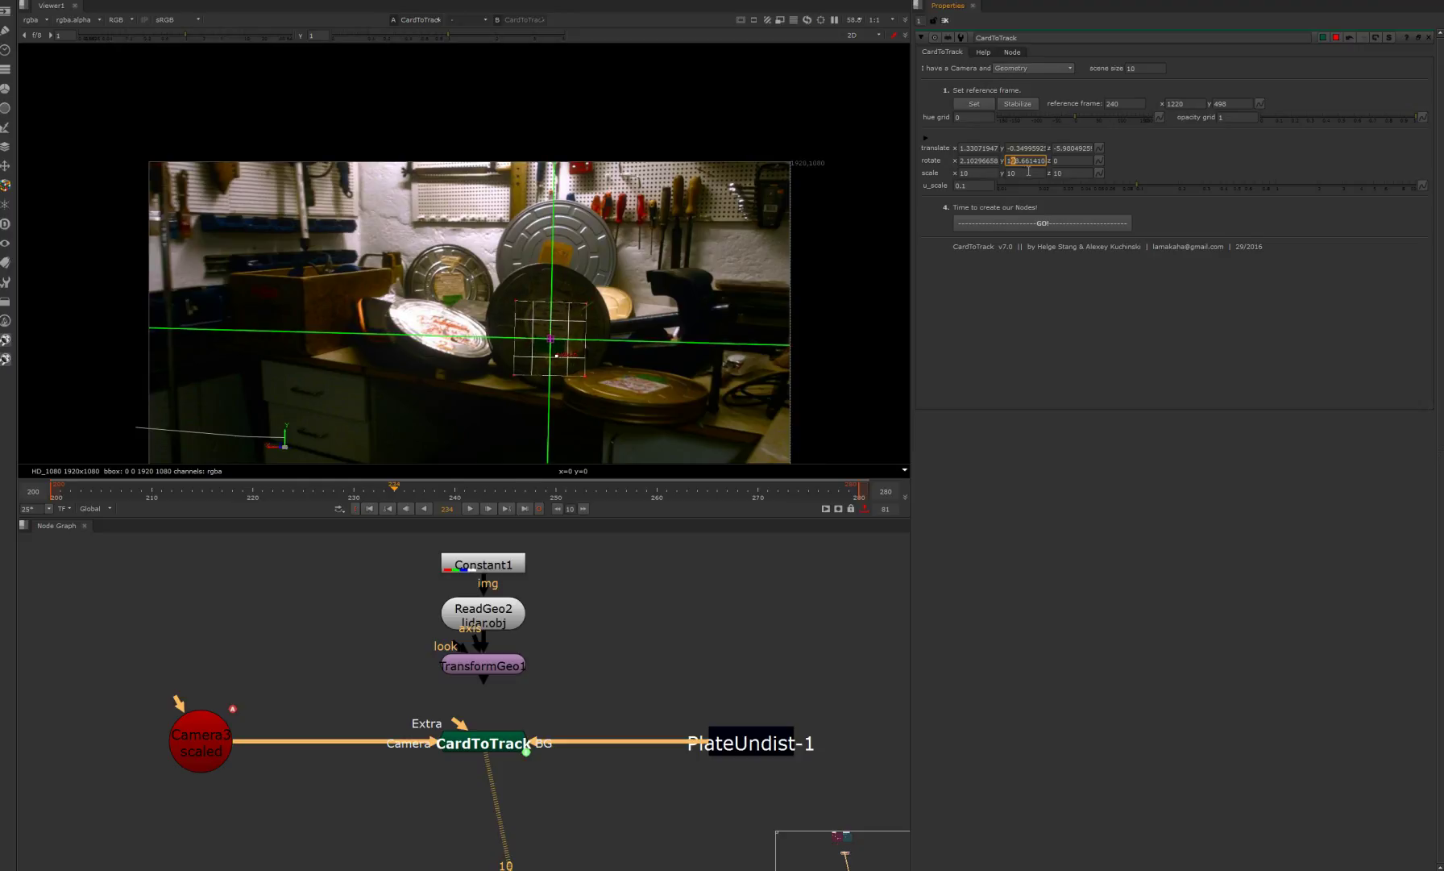
pyautogui.press('Down')
# Step: Switch the CardToTrack source mode to Wpos pass and place a copy of the awesomeRender Read node near it
pyautogui.scroll(-4, 571, 693)
pyautogui.moveTo(571, 693); pyautogui.dragTo(543, 756, button='middle')
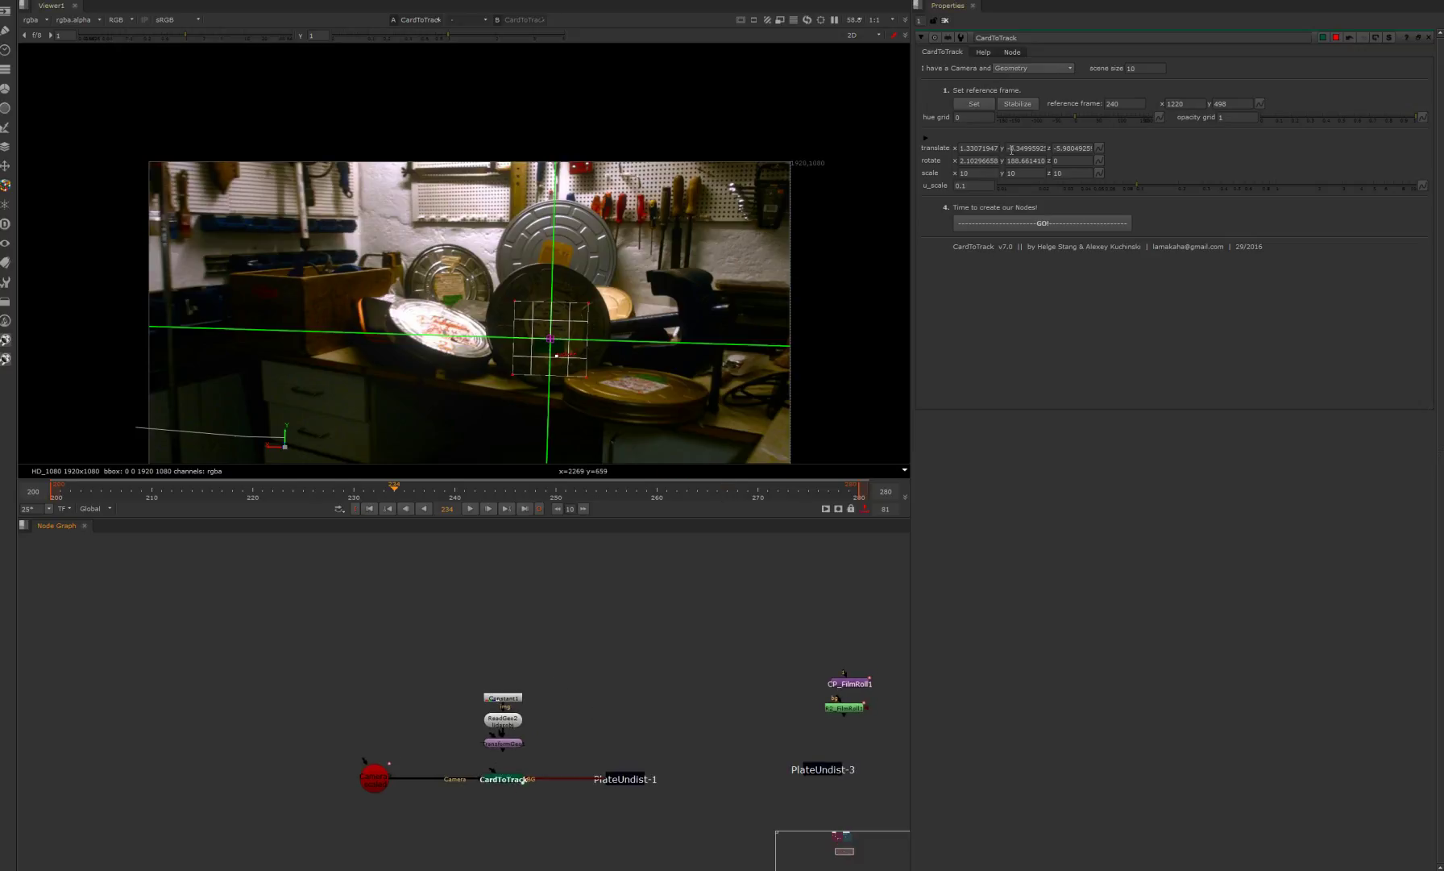
pyautogui.click(1026, 71)
pyautogui.click(1030, 81)
pyautogui.scroll(-3, 438, 705)
pyautogui.moveTo(466, 618); pyautogui.dragTo(530, 684, button='middle')
pyautogui.scroll(5, 486, 590)
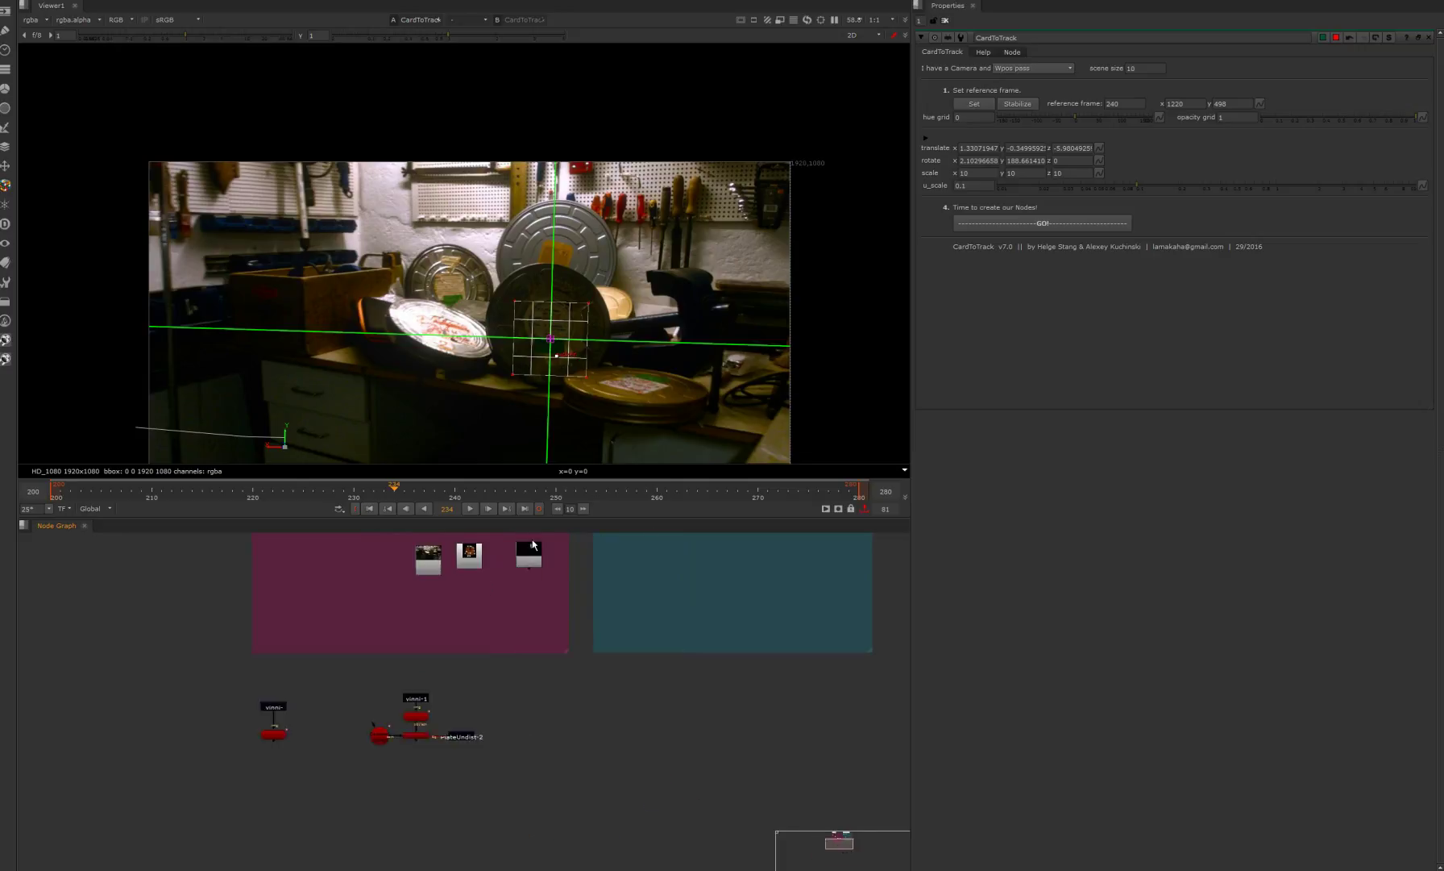
pyautogui.click(560, 585)
pyautogui.hotkey('ctrl', 'c')
pyautogui.hotkey('ctrl', 'v')
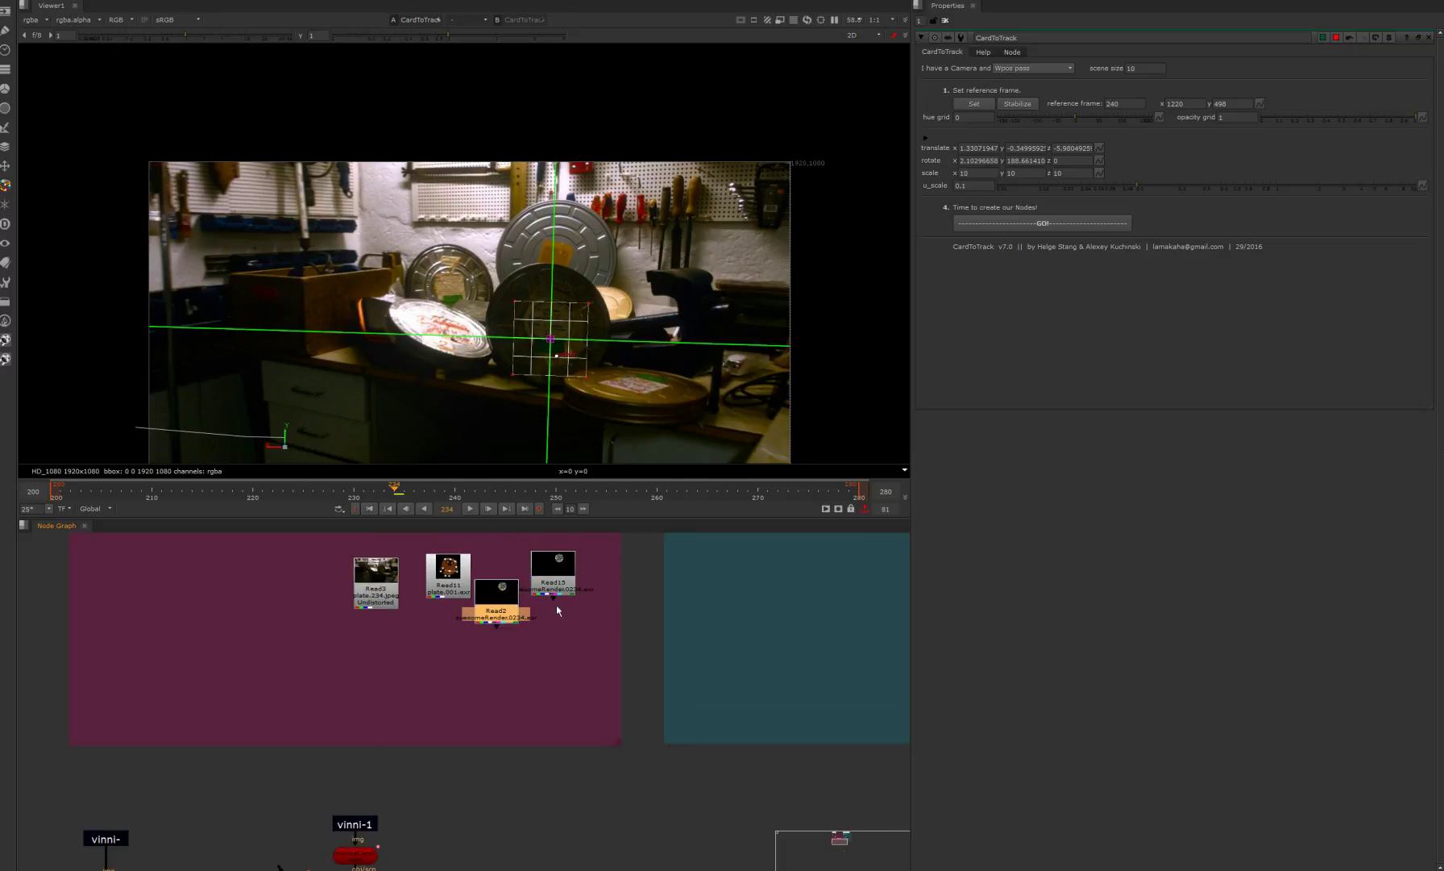
pyautogui.scroll(-5, 547, 601)
pyautogui.moveTo(536, 607); pyautogui.dragTo(580, 754)
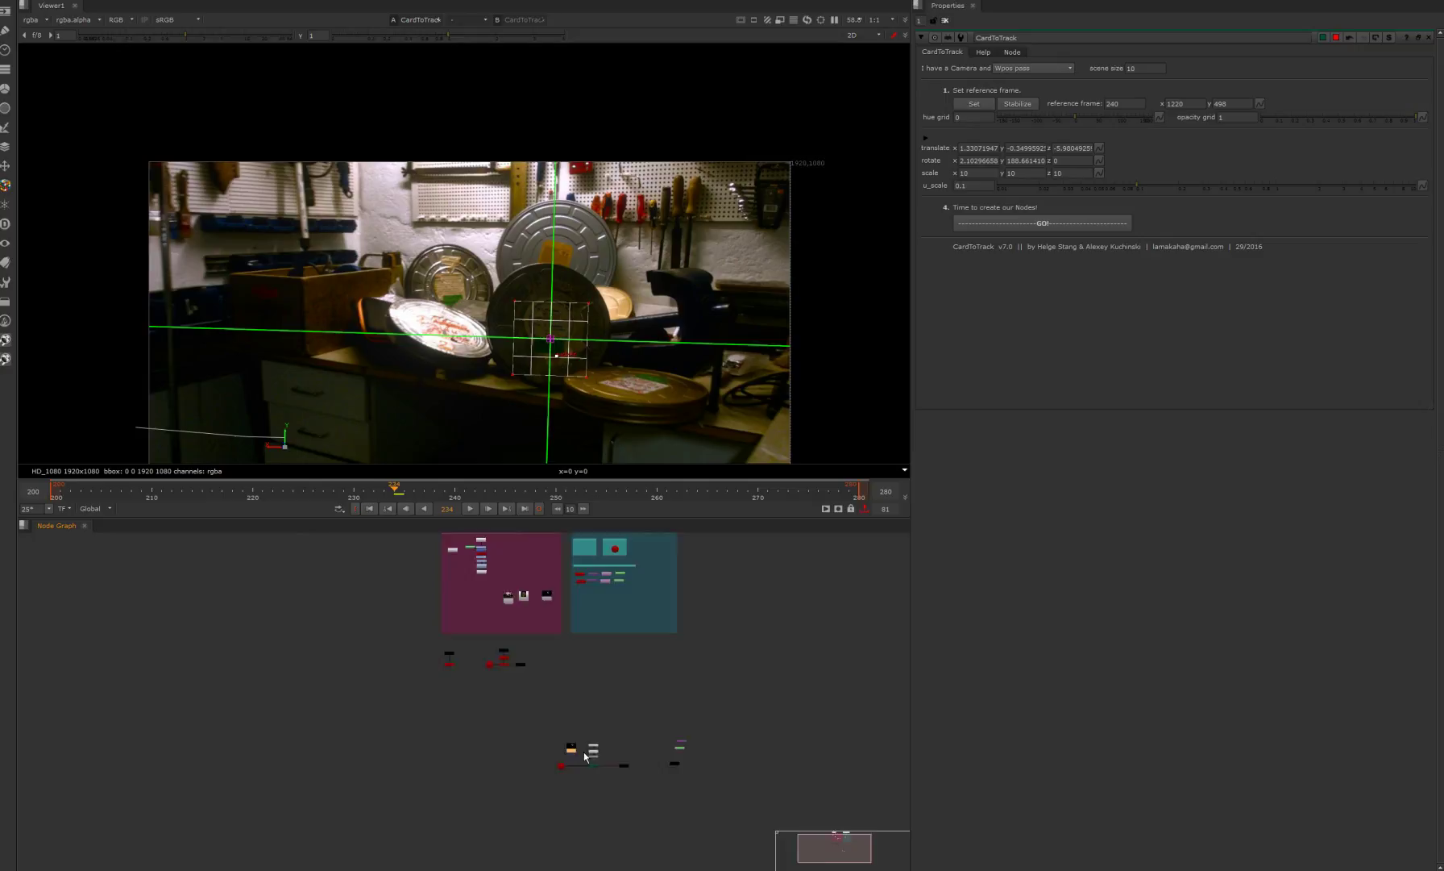
# Step: Move the lidar geometry nodes aside and connect the copied Read node to the Extra input of CardToTrack
pyautogui.scroll(5, 580, 754)
pyautogui.moveTo(725, 676); pyautogui.dragTo(571, 832)
pyautogui.moveTo(661, 735); pyautogui.dragTo(771, 645)
pyautogui.moveTo(626, 829); pyautogui.dragTo(668, 737)
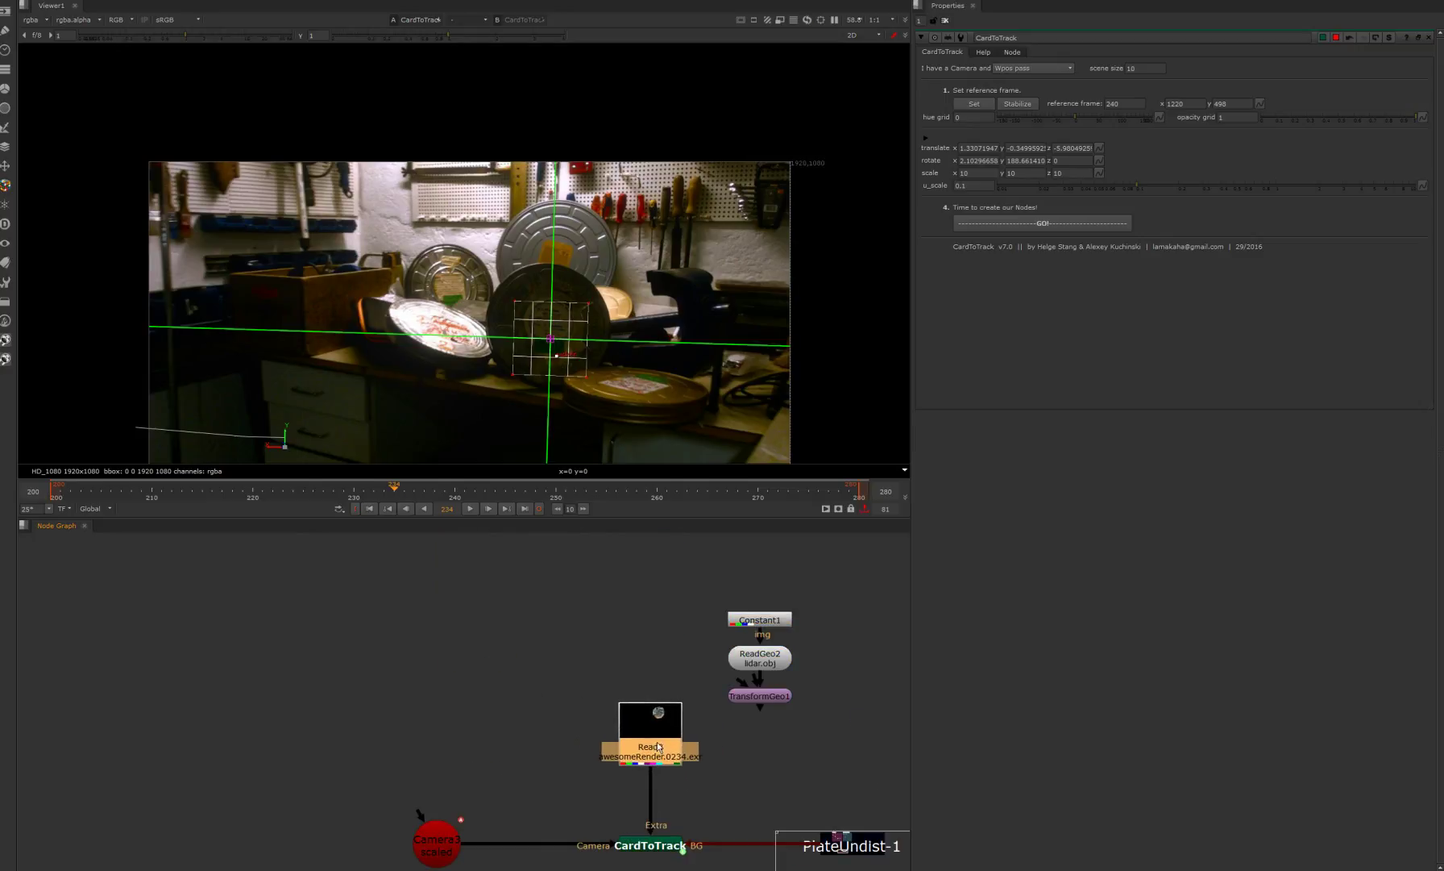
# Step: View the Read2 render on its own and examine its motion across the frame range
pyautogui.moveTo(667, 737); pyautogui.dragTo(617, 650, button='middle')
pyautogui.press('1')
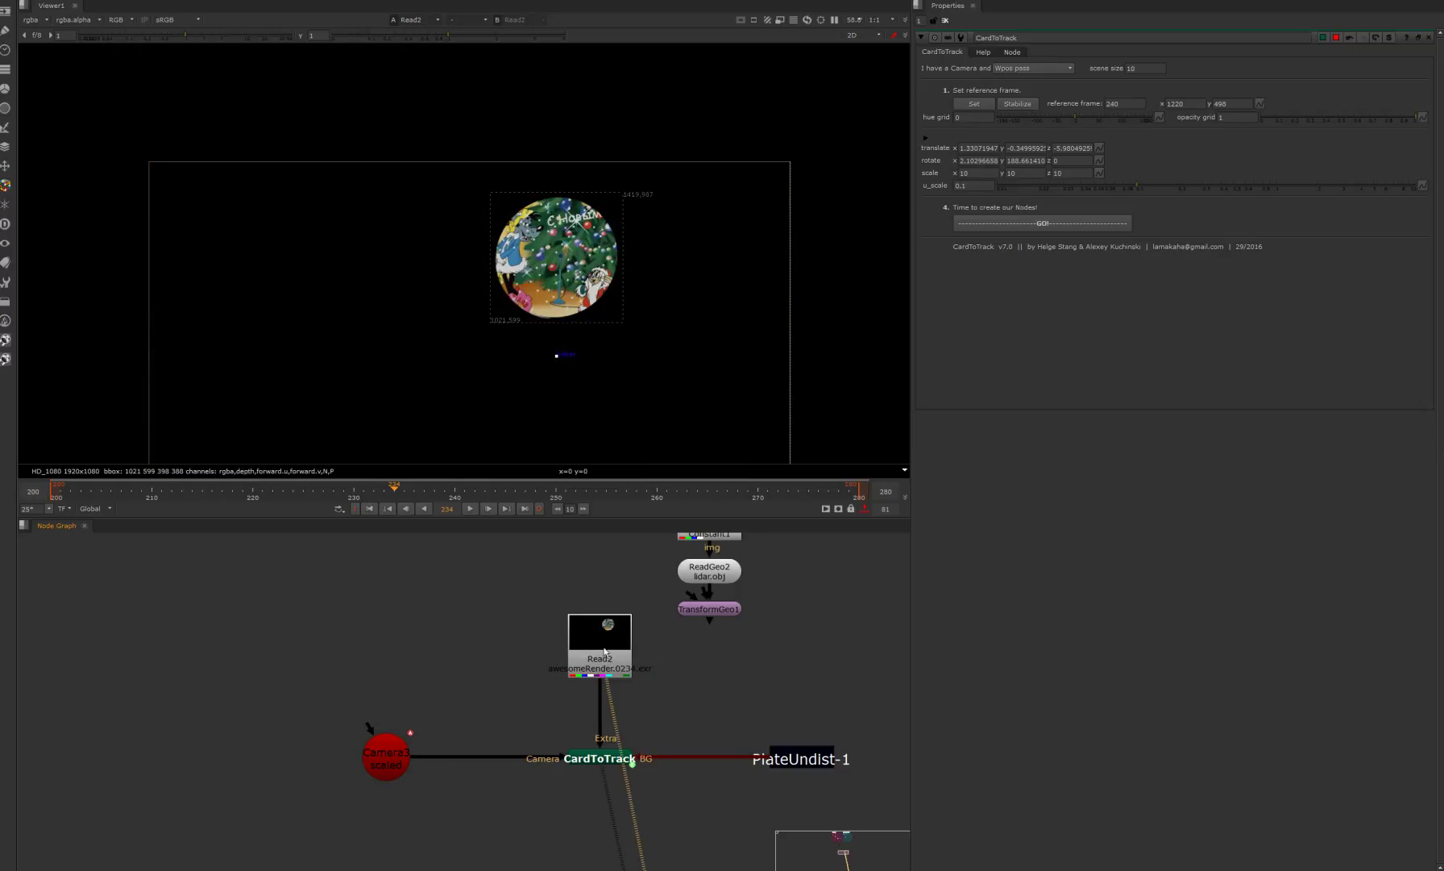
pyautogui.moveTo(407, 494); pyautogui.dragTo(804, 520)
pyautogui.moveTo(236, 500); pyautogui.dragTo(485, 500)
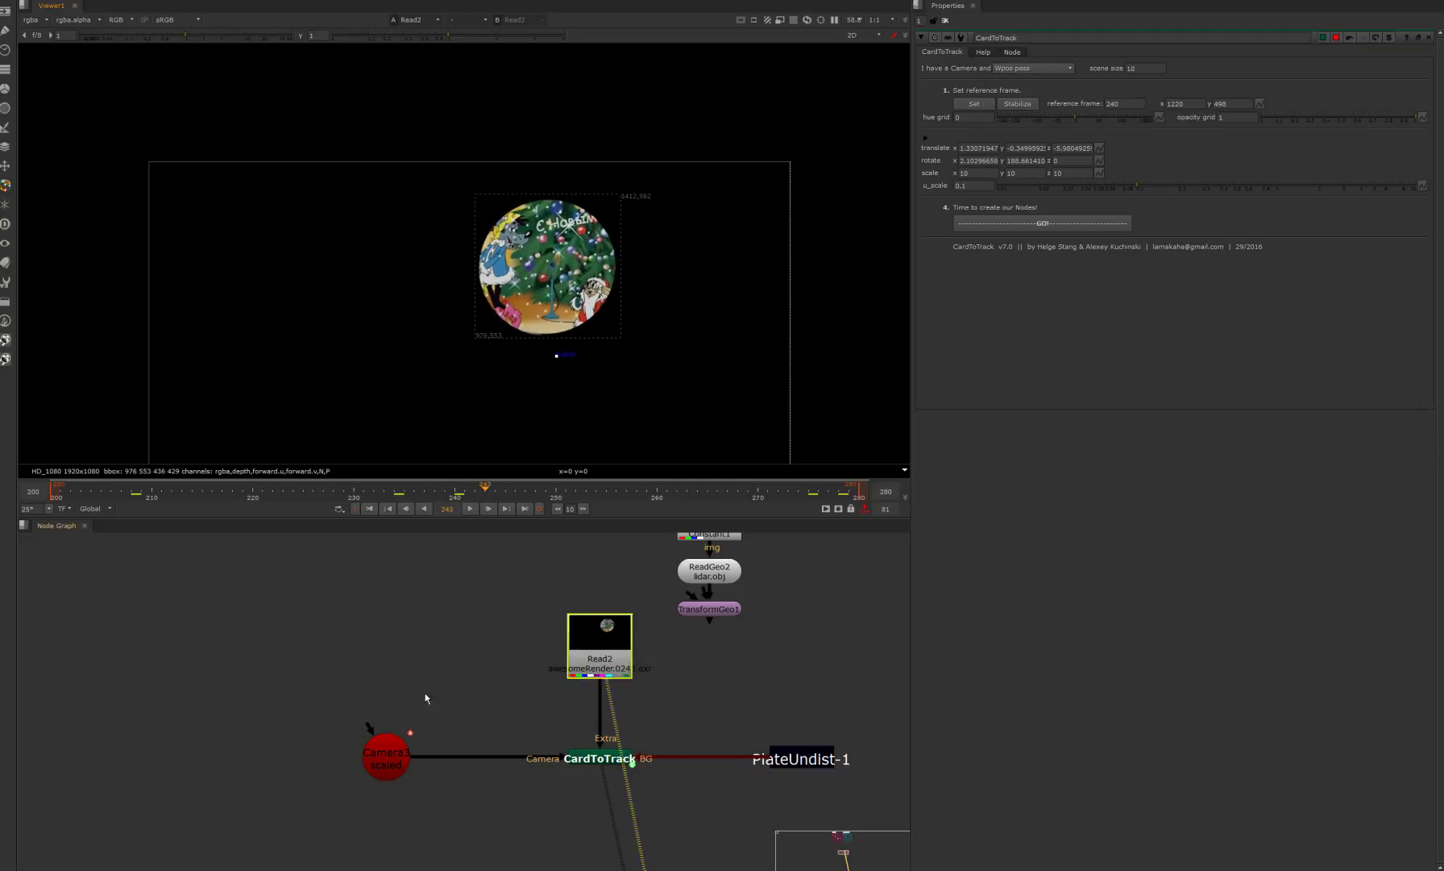
pyautogui.click(426, 697)
# Step: Insert a Shuffle node below Read2 and set its first input layer to P
pyautogui.moveTo(606, 672); pyautogui.dragTo(606, 651)
pyautogui.press('h')
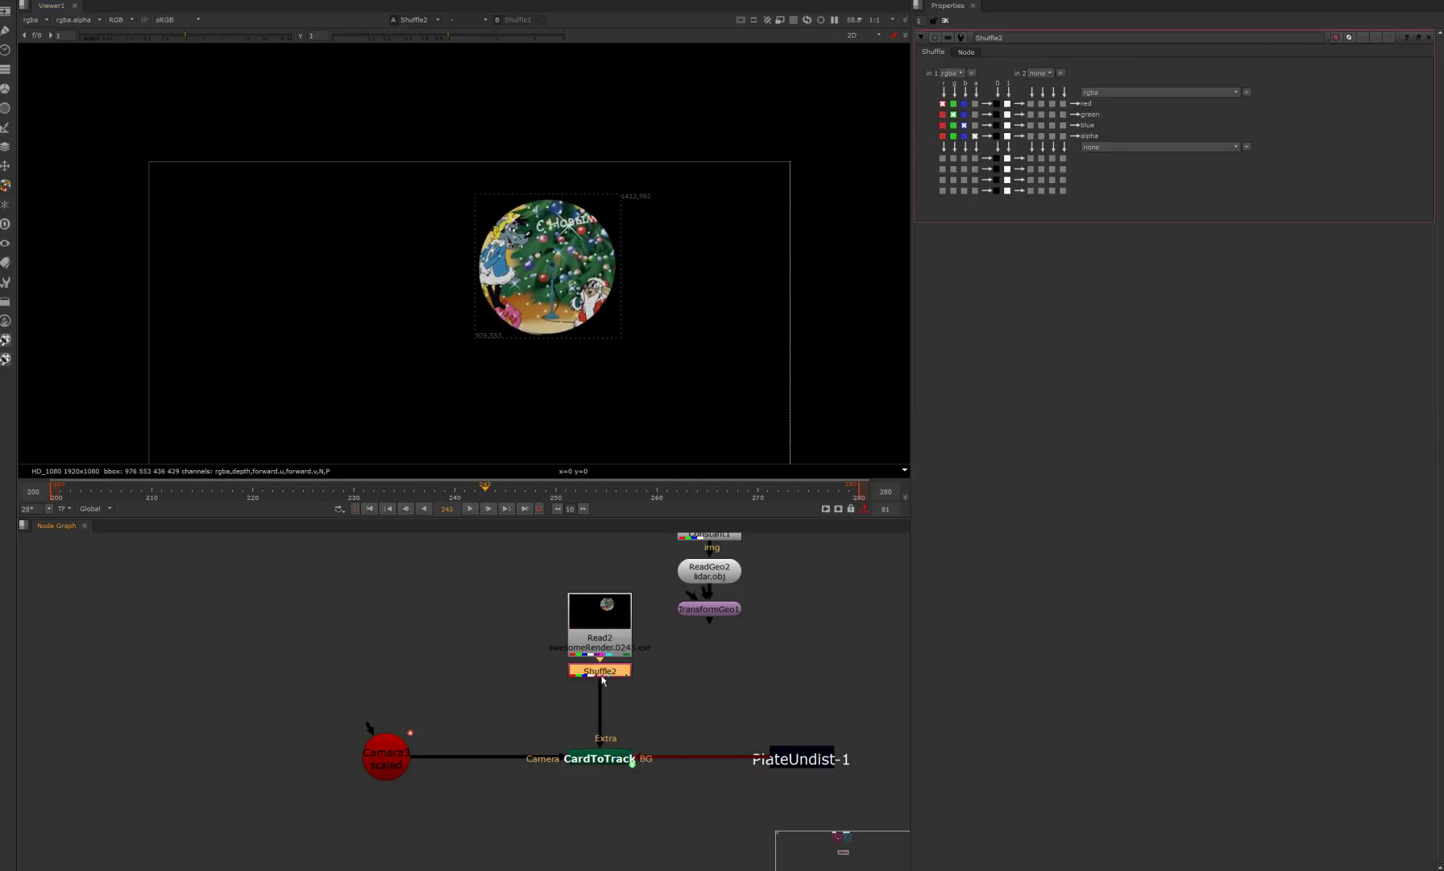
pyautogui.click(952, 74)
pyautogui.click(952, 73)
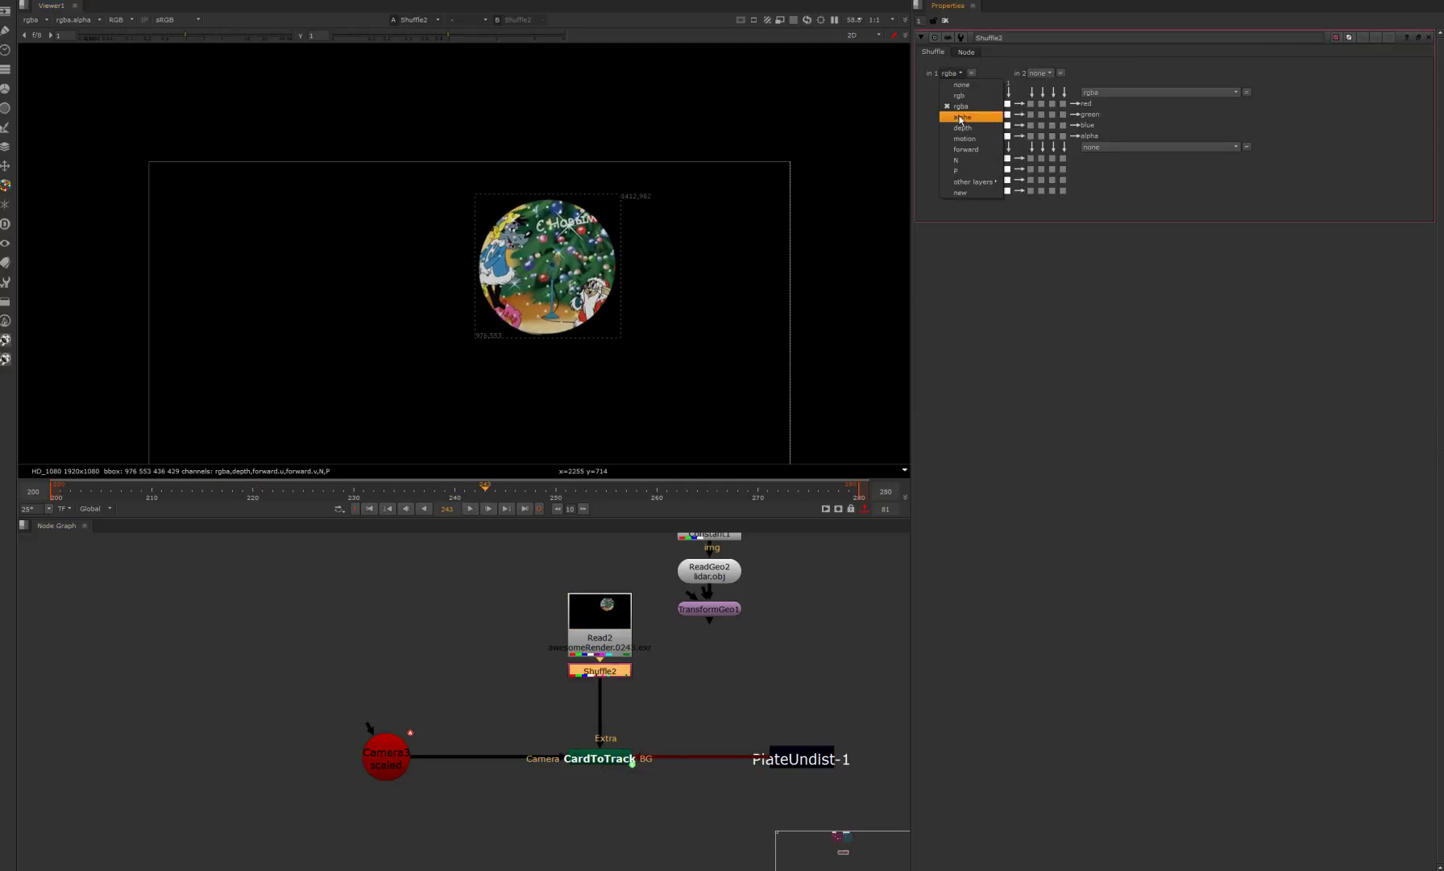
pyautogui.click(967, 170)
# Step: Show CardToTrack in the viewer and reopen its properties
pyautogui.click(598, 757)
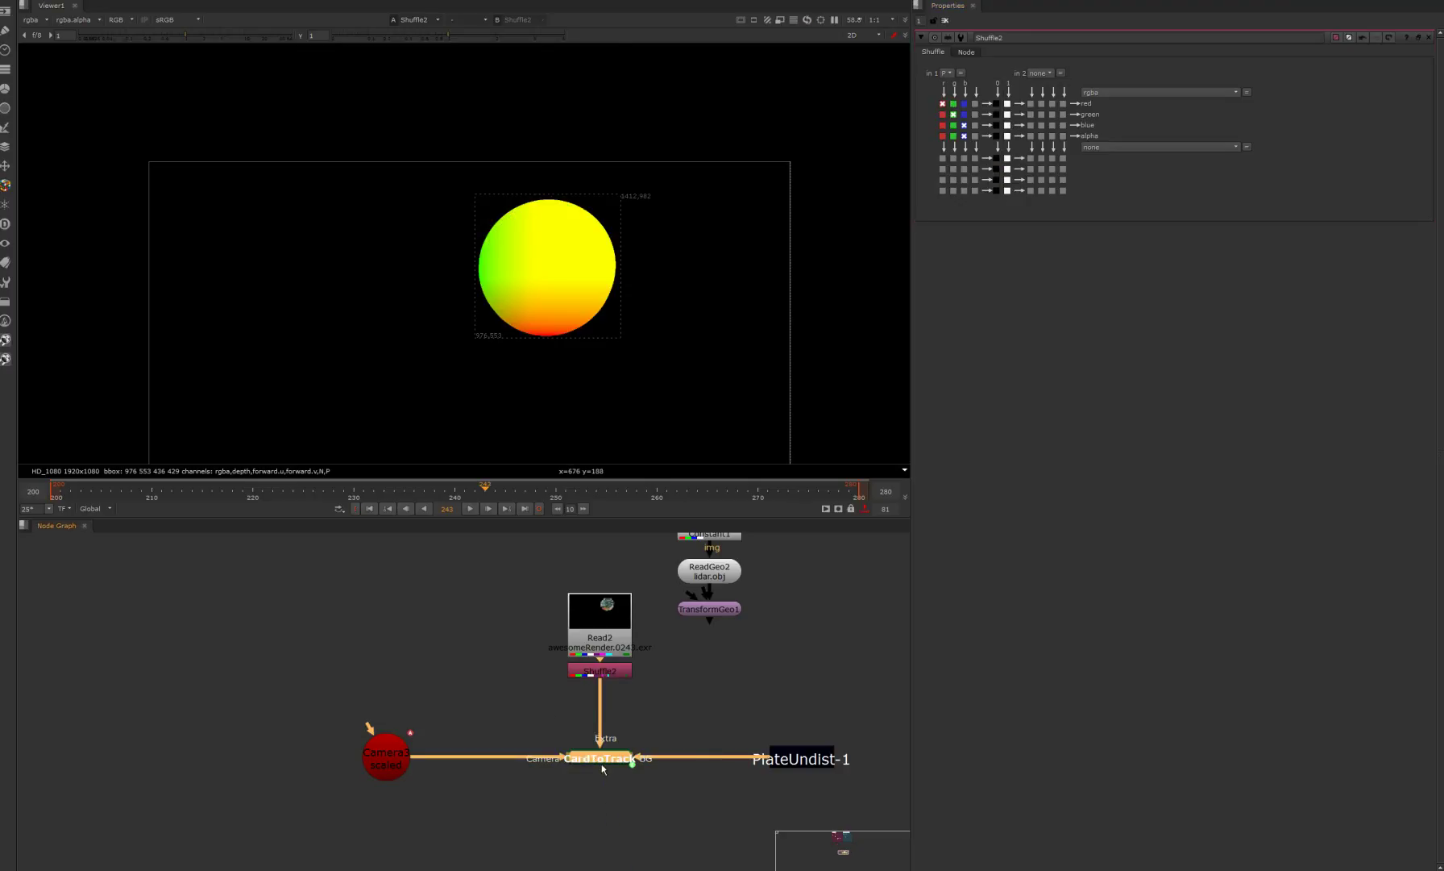
pyautogui.press('1')
pyautogui.doubleClick(599, 757)
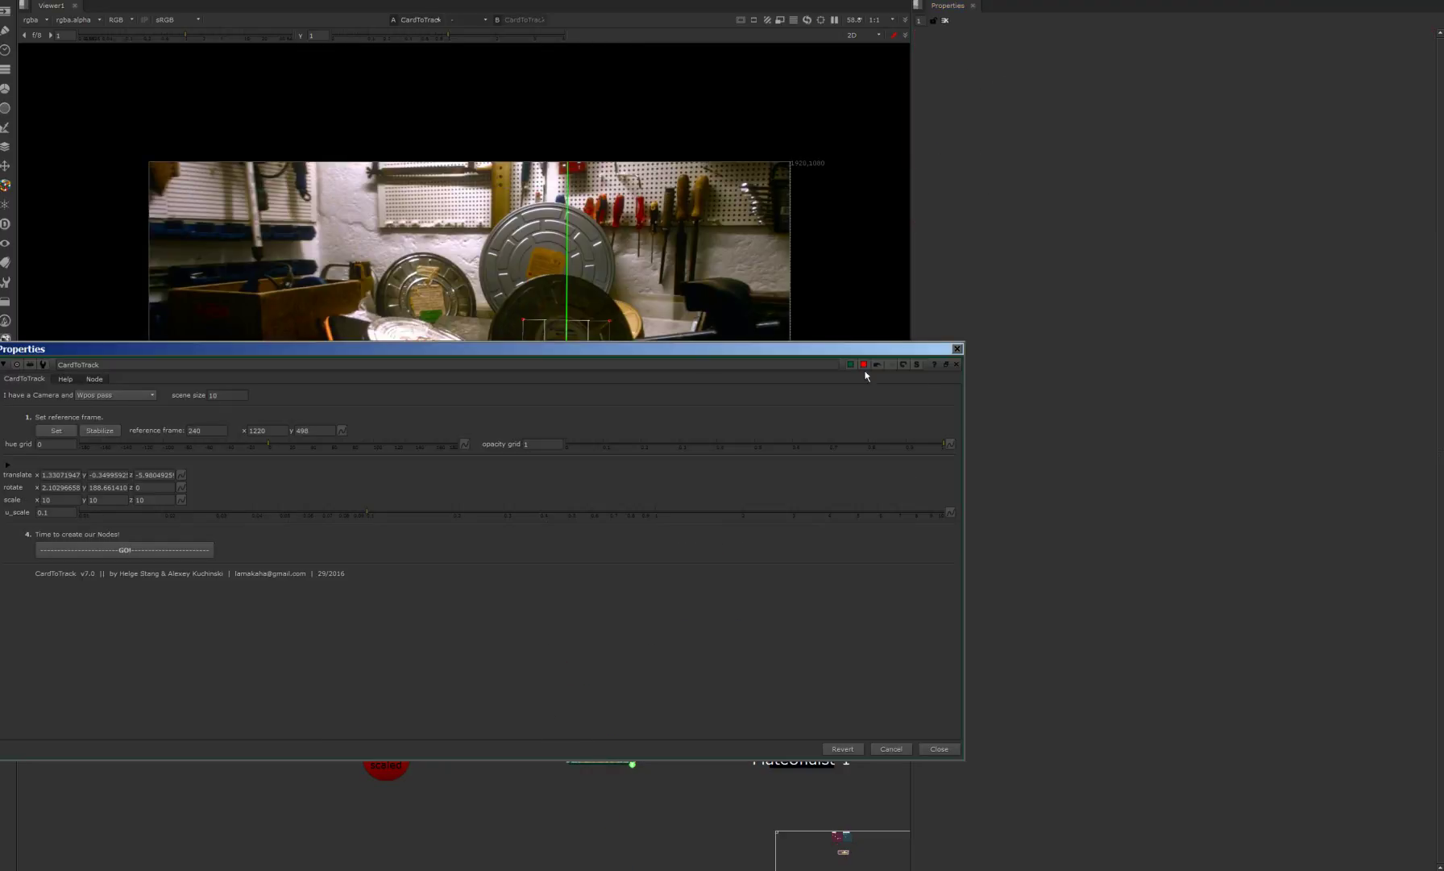
pyautogui.click(958, 349)
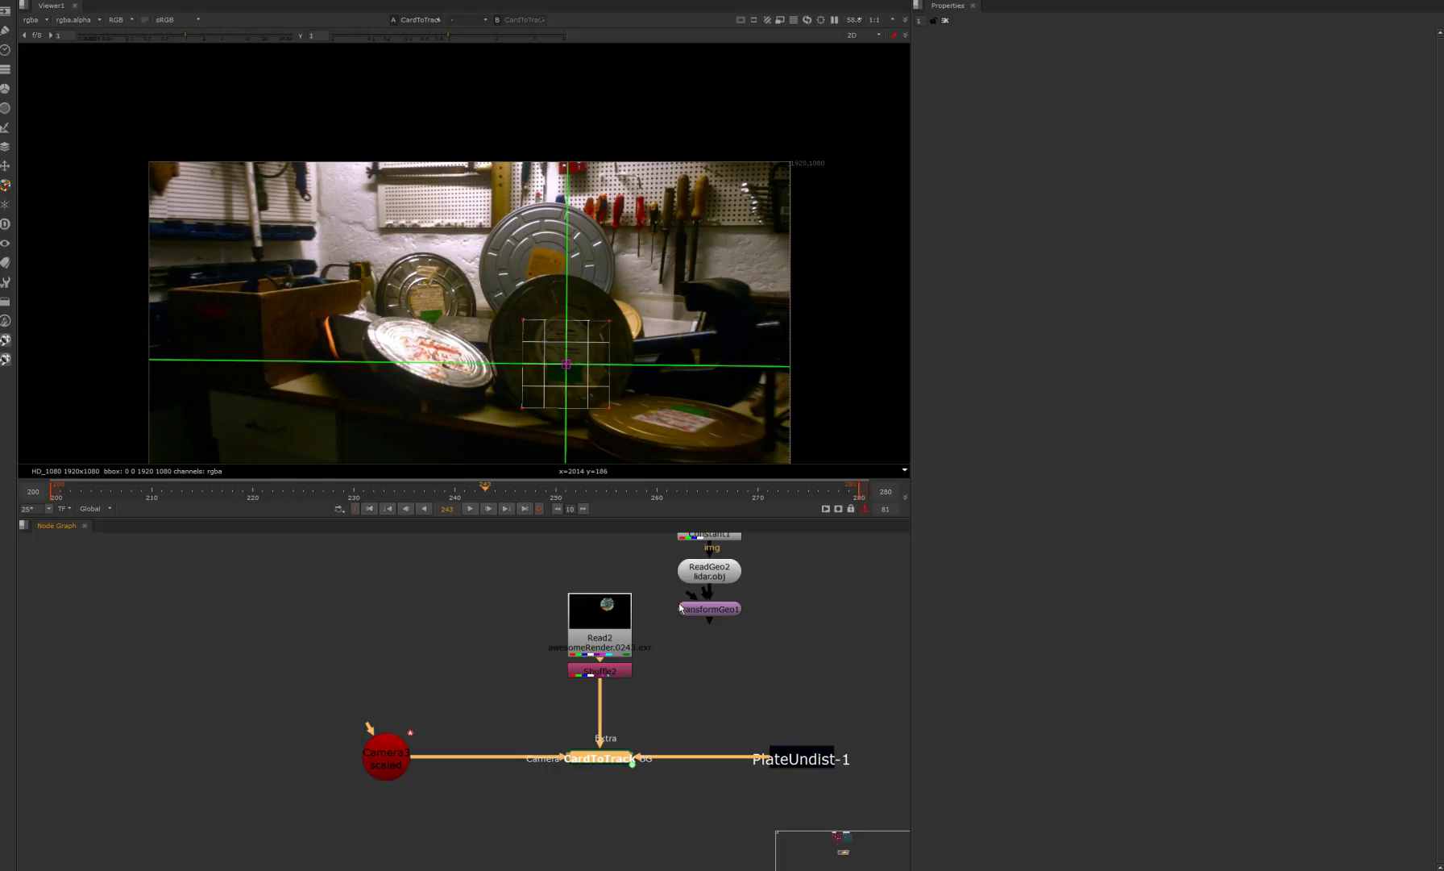
pyautogui.doubleClick(595, 760)
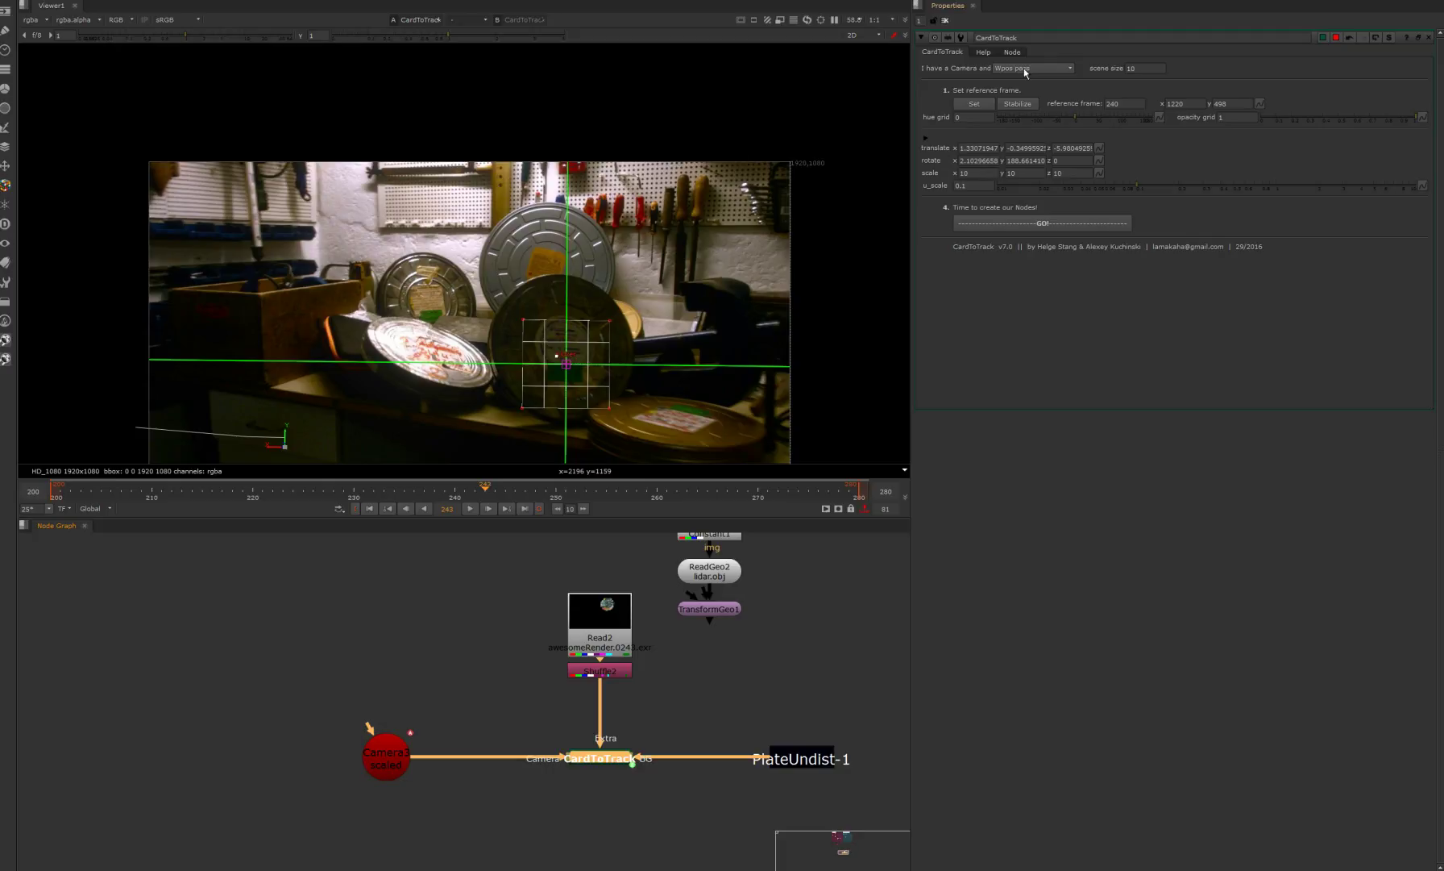
# Step: Place the picker on the rear film can on frame 243, set it as the reference, and check the grid on other frames
pyautogui.moveTo(557, 355); pyautogui.dragTo(546, 238)
pyautogui.click(974, 106)
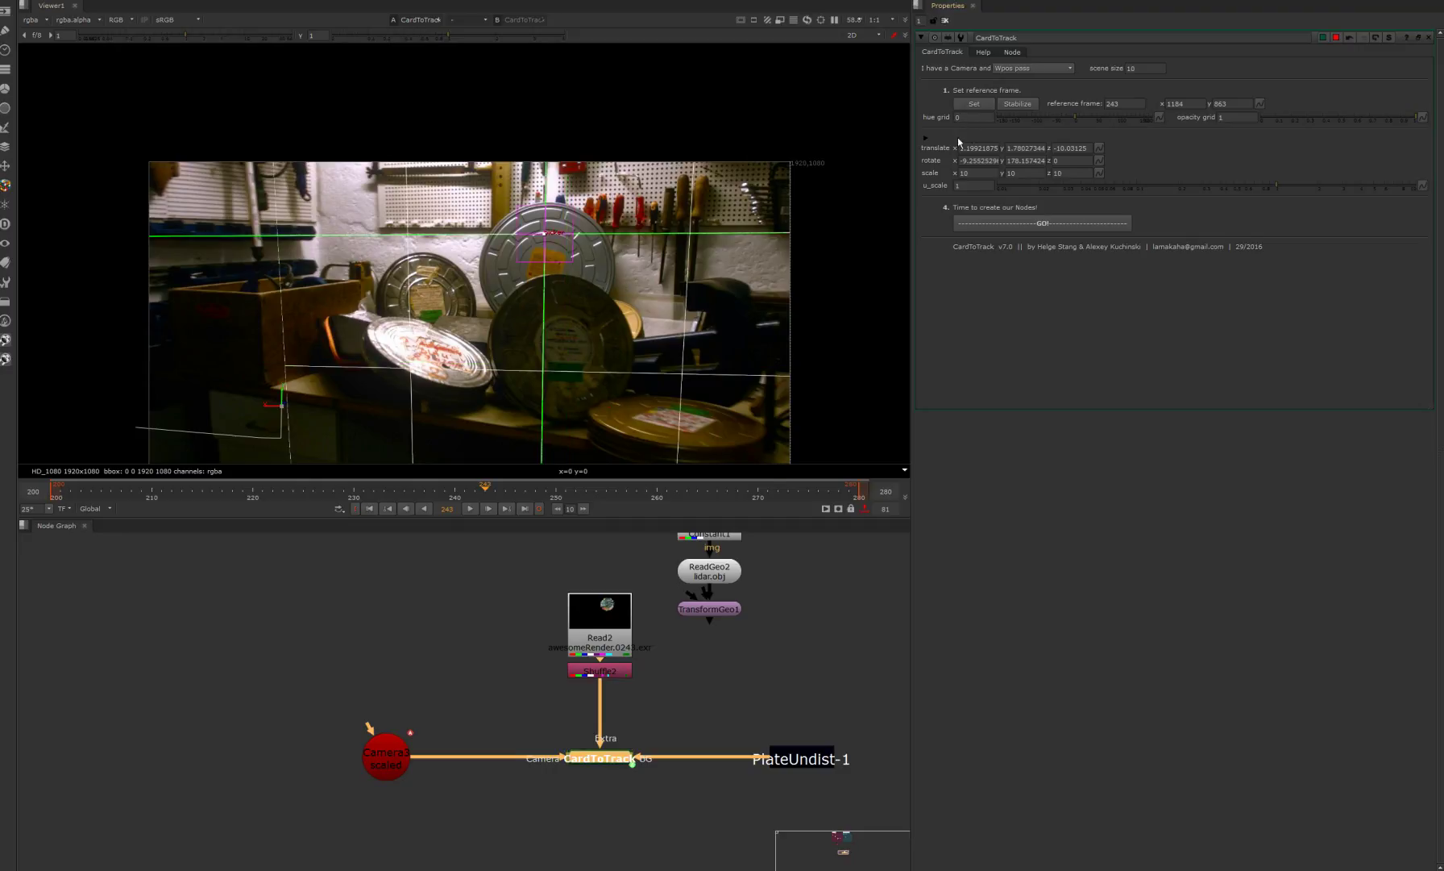
pyautogui.moveTo(371, 491); pyautogui.dragTo(266, 500)
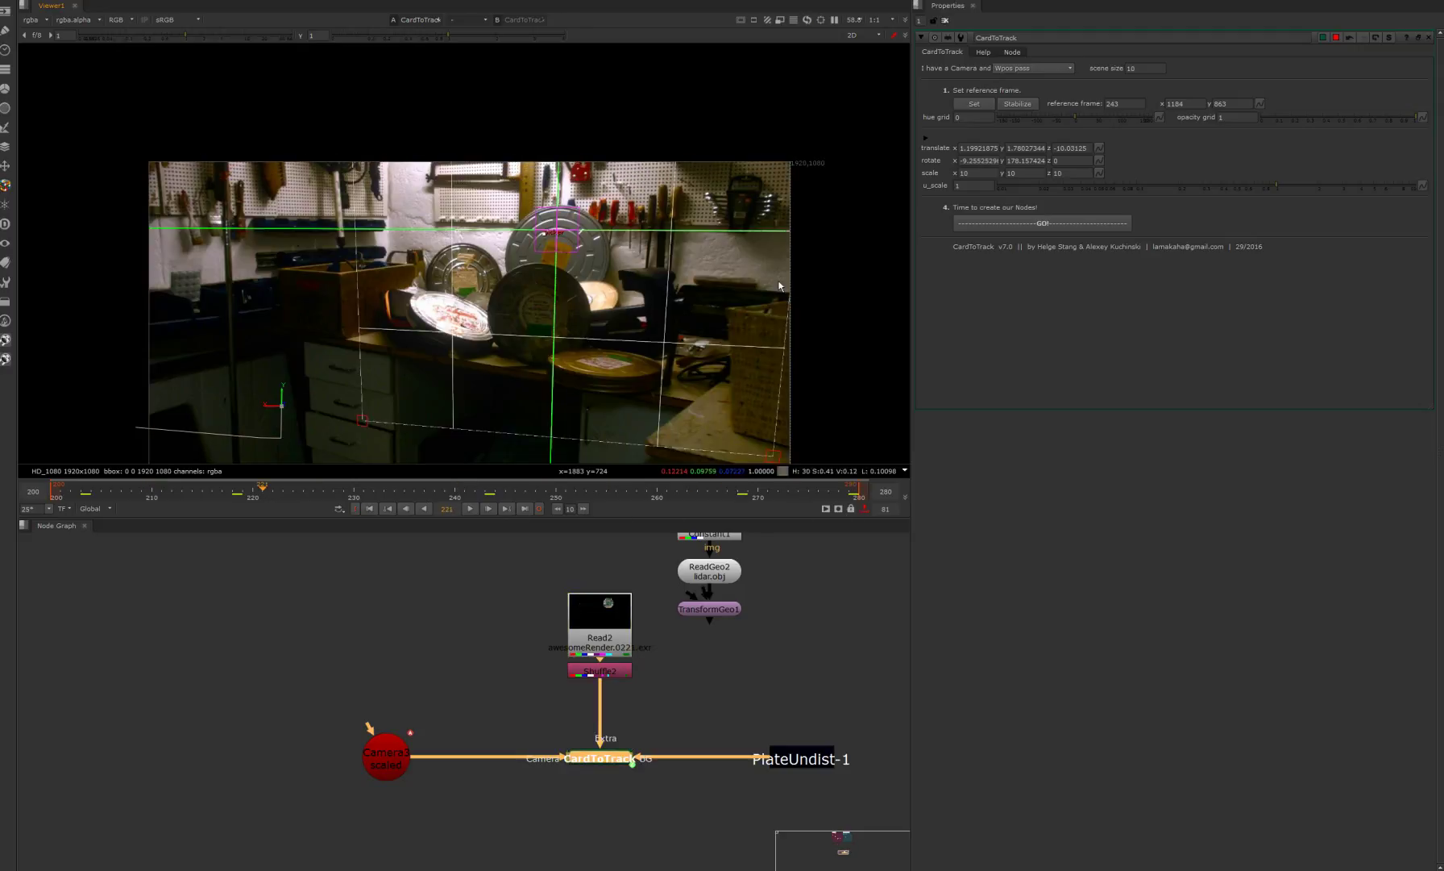
# Step: Set the card's uniform scale to 0.3 in the CardToTrack node
pyautogui.doubleClick(968, 186)
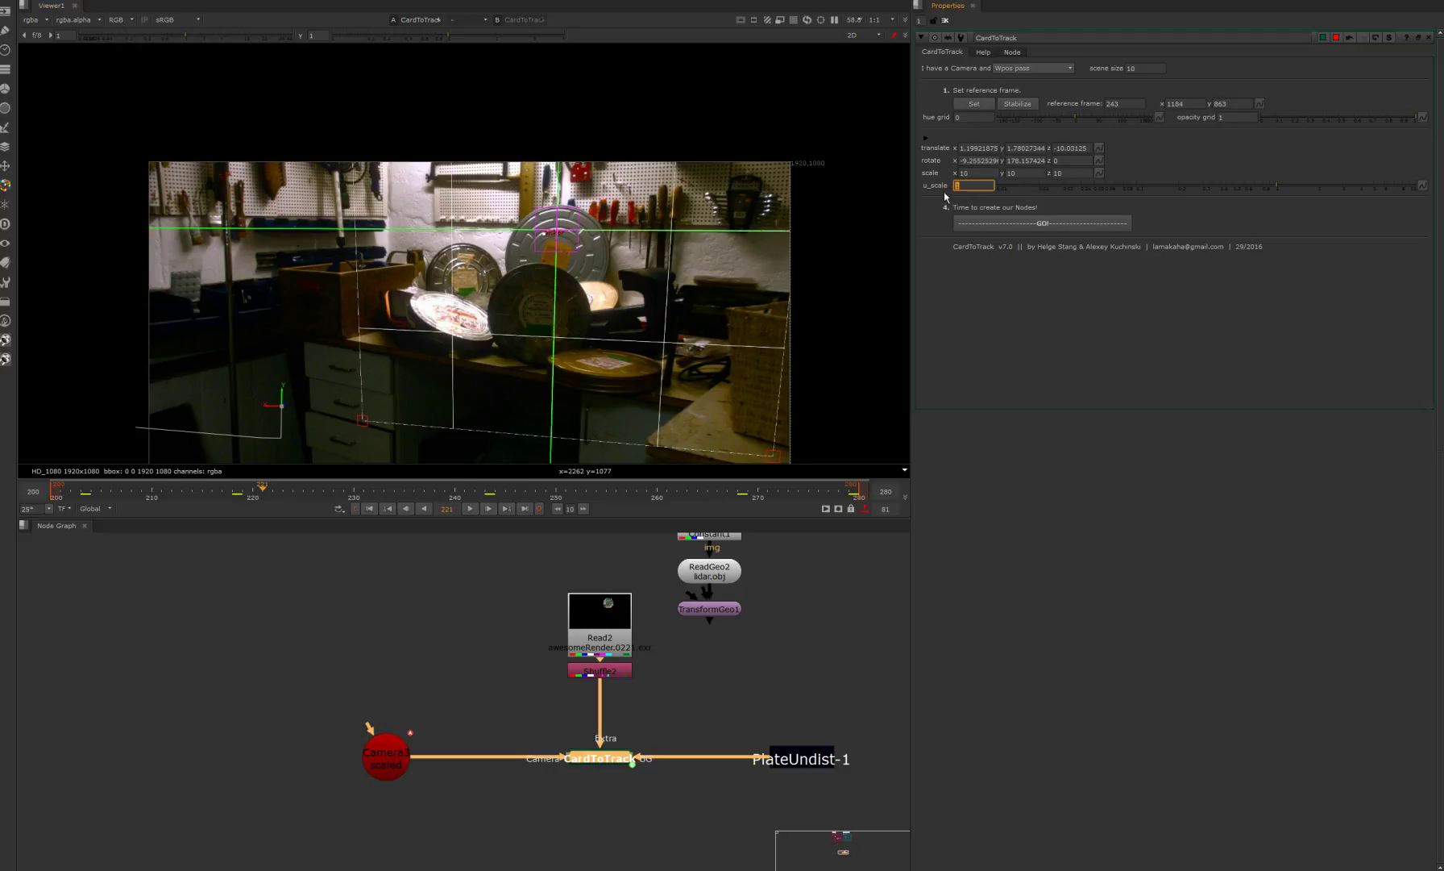
pyautogui.write('0.3')
pyautogui.press('Return')
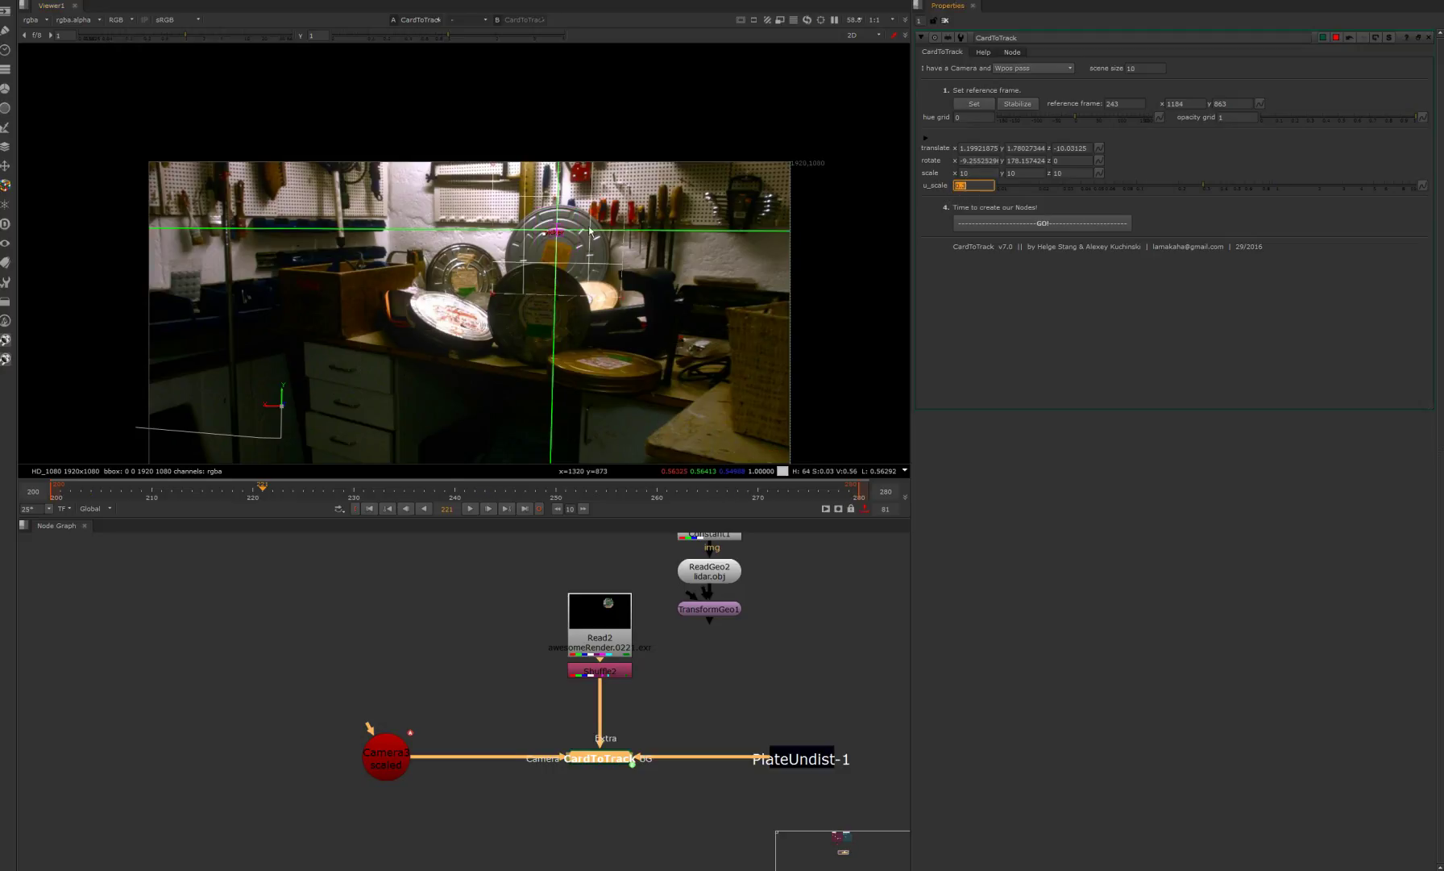
# Step: Nudge the card's Y and X rotation in single-unit increments to check its alignment with the rear film can
pyautogui.click(1009, 160)
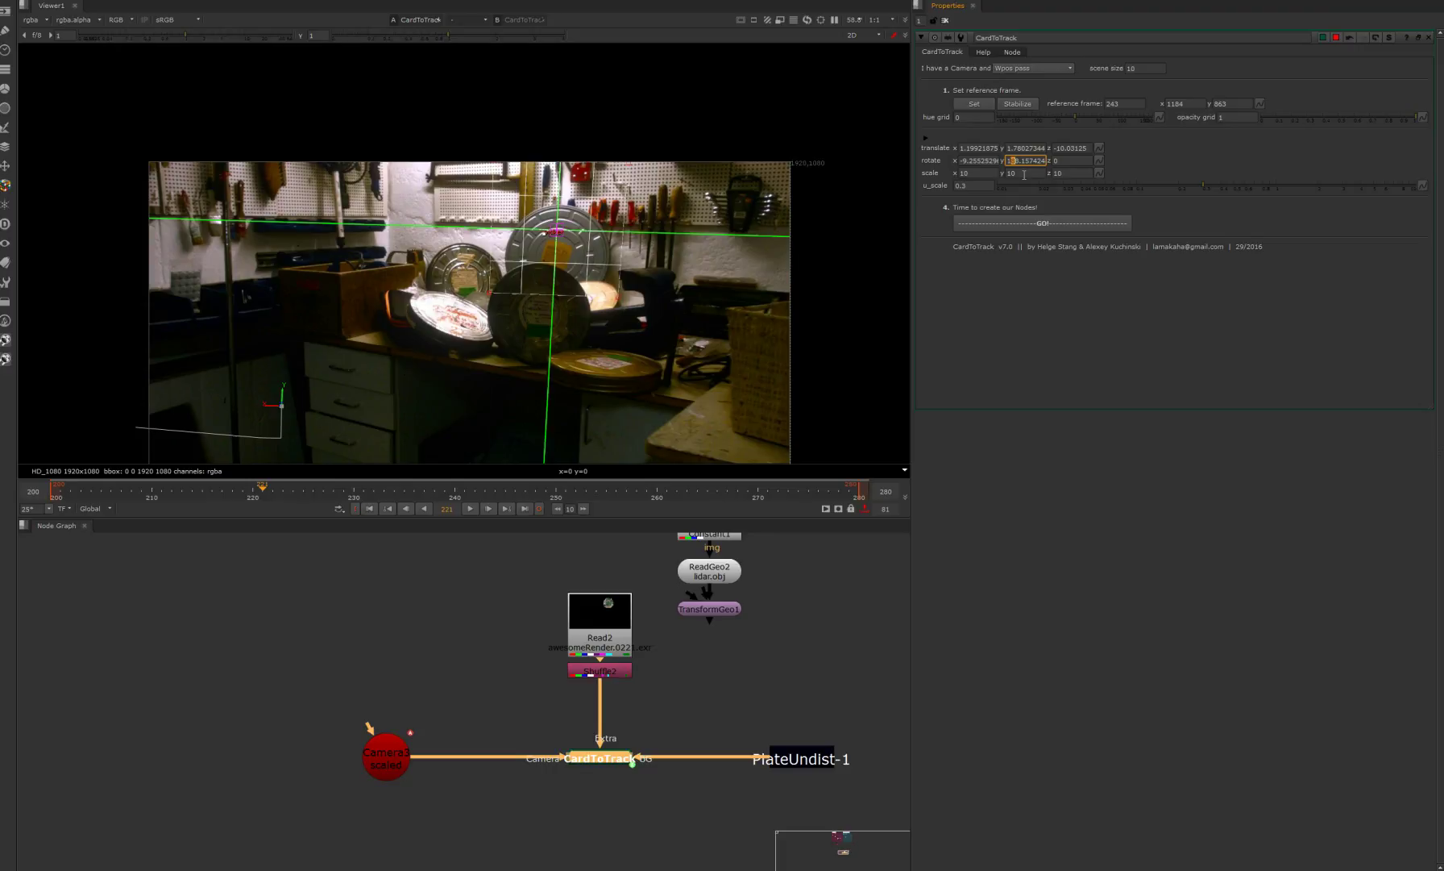
pyautogui.press('Down')
pyautogui.click(974, 163)
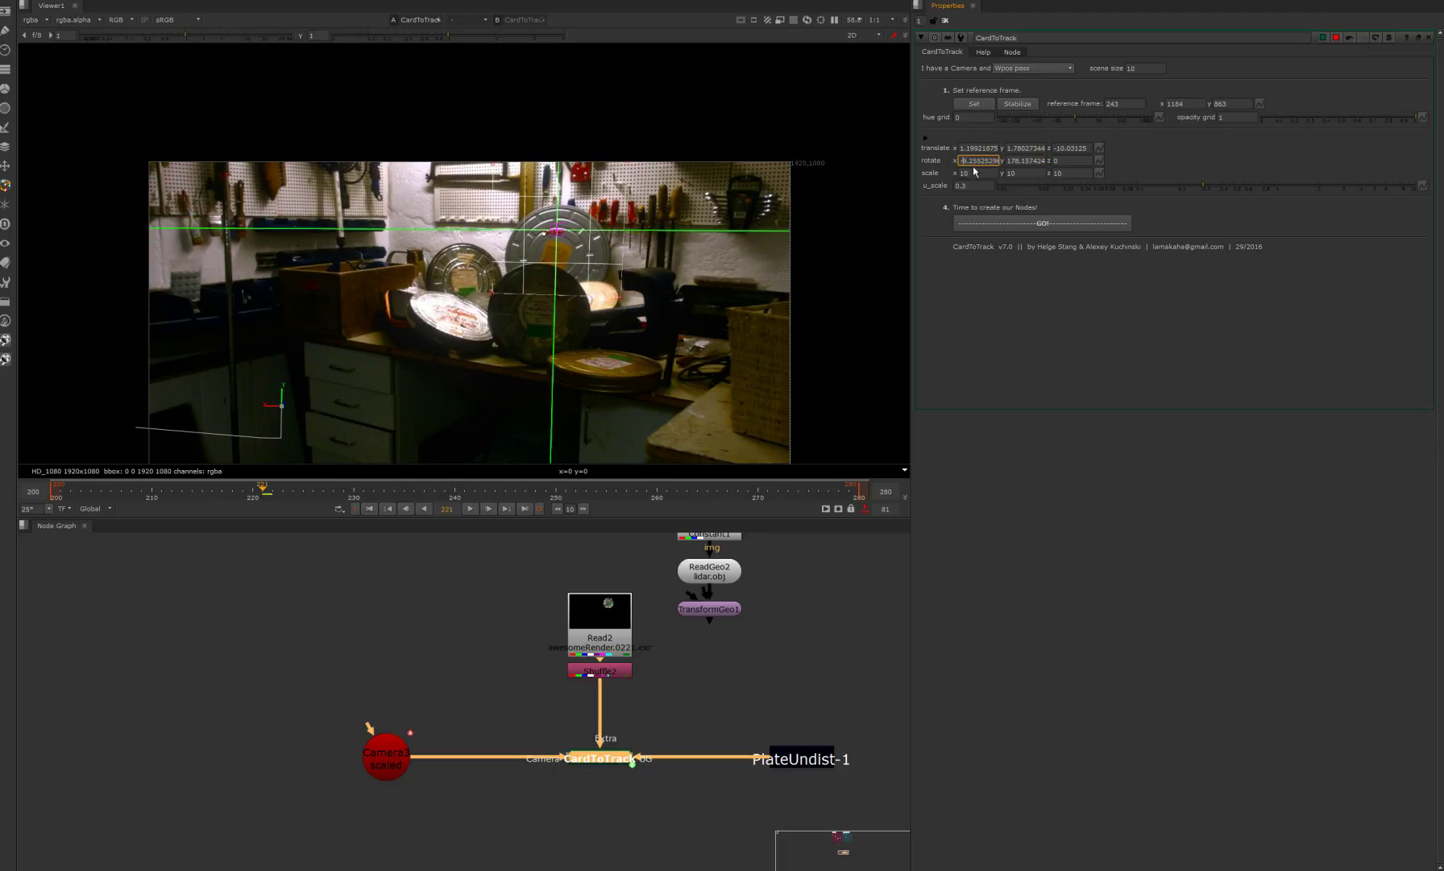
pyautogui.press('Down')
pyautogui.press('Up')
# Step: Generate the CardToTrack nodes with label filmRoll, range 200-280 and reference frame 221
pyautogui.click(1036, 224)
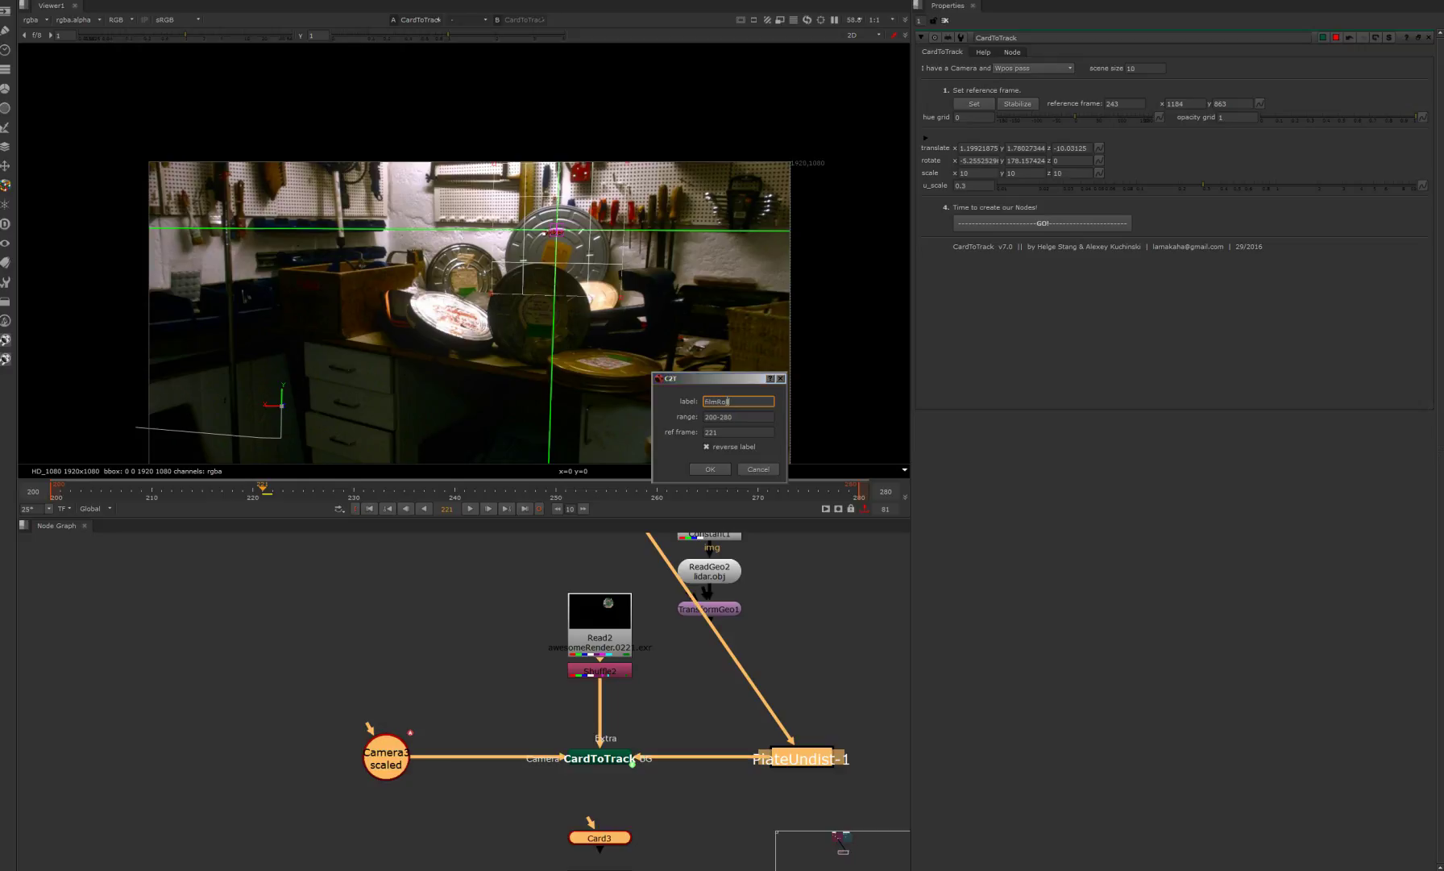
pyautogui.click(710, 468)
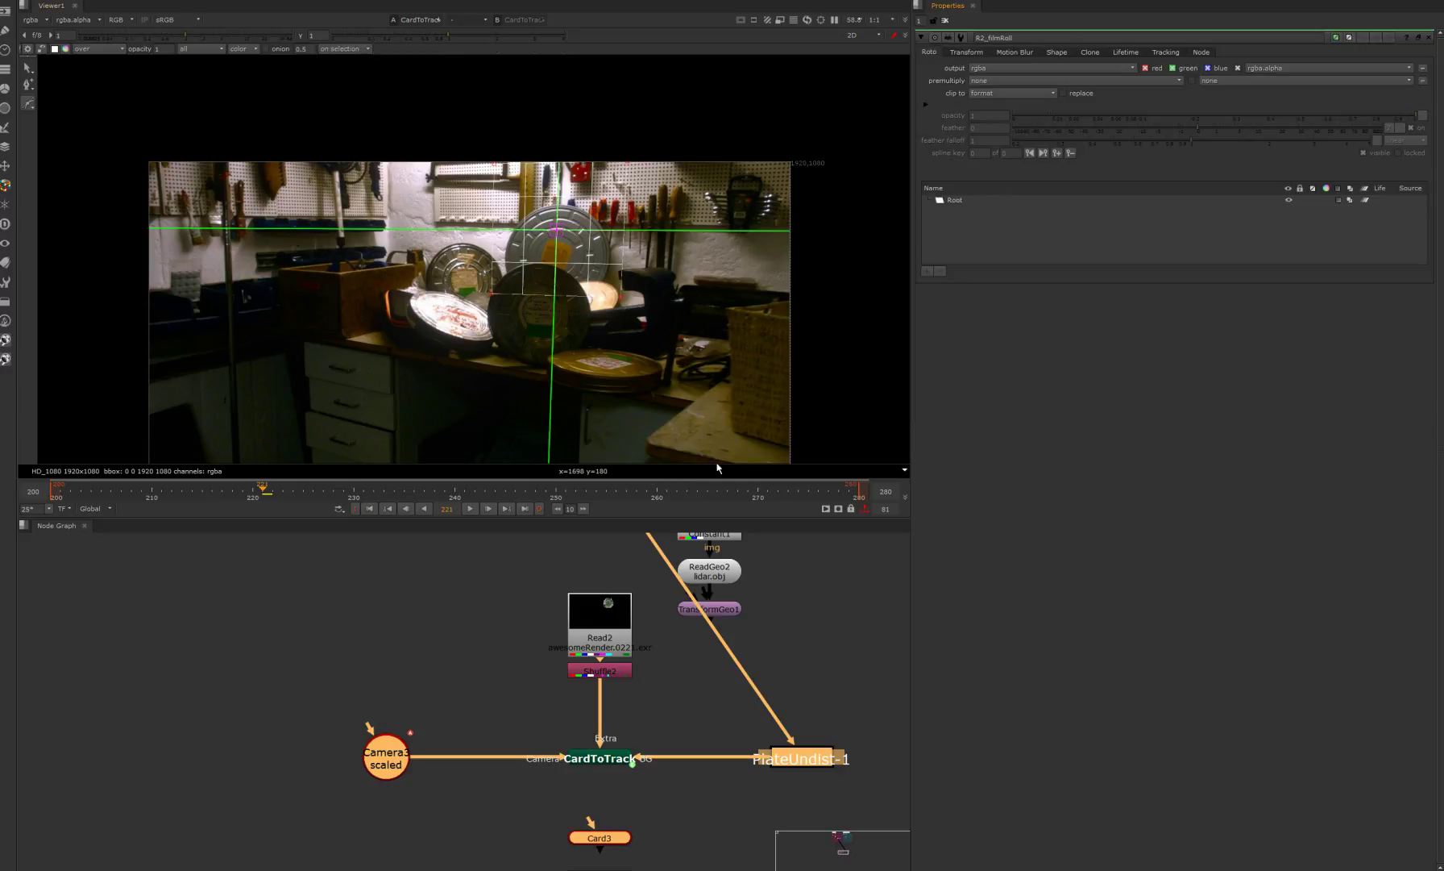
# Step: Open the From/To values of the CP_filmRoll corner pin and scrub the timeline to examine the tracked corners
pyautogui.doubleClick(588, 708)
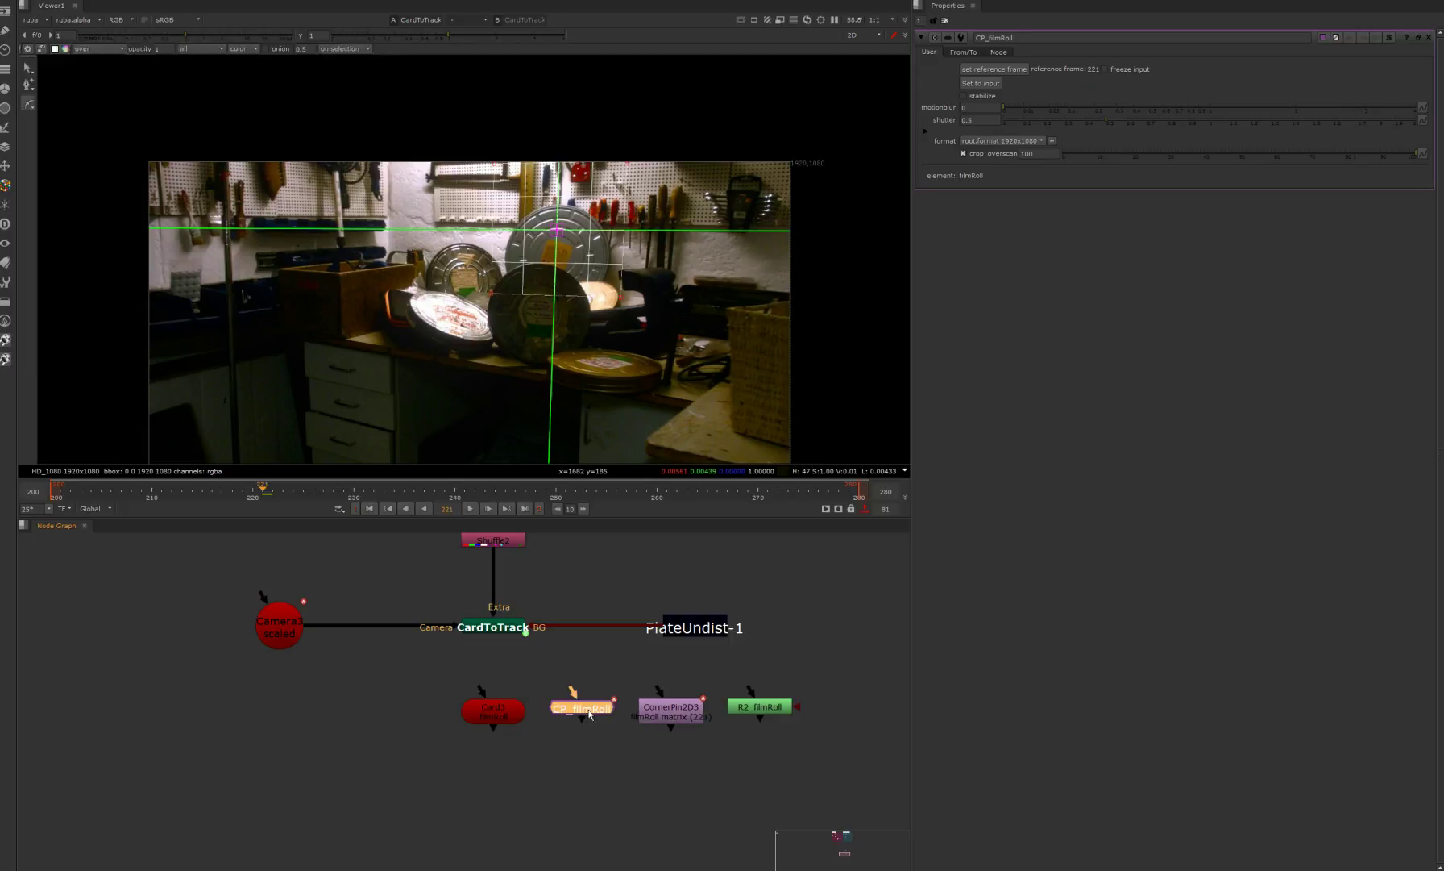
pyautogui.click(961, 54)
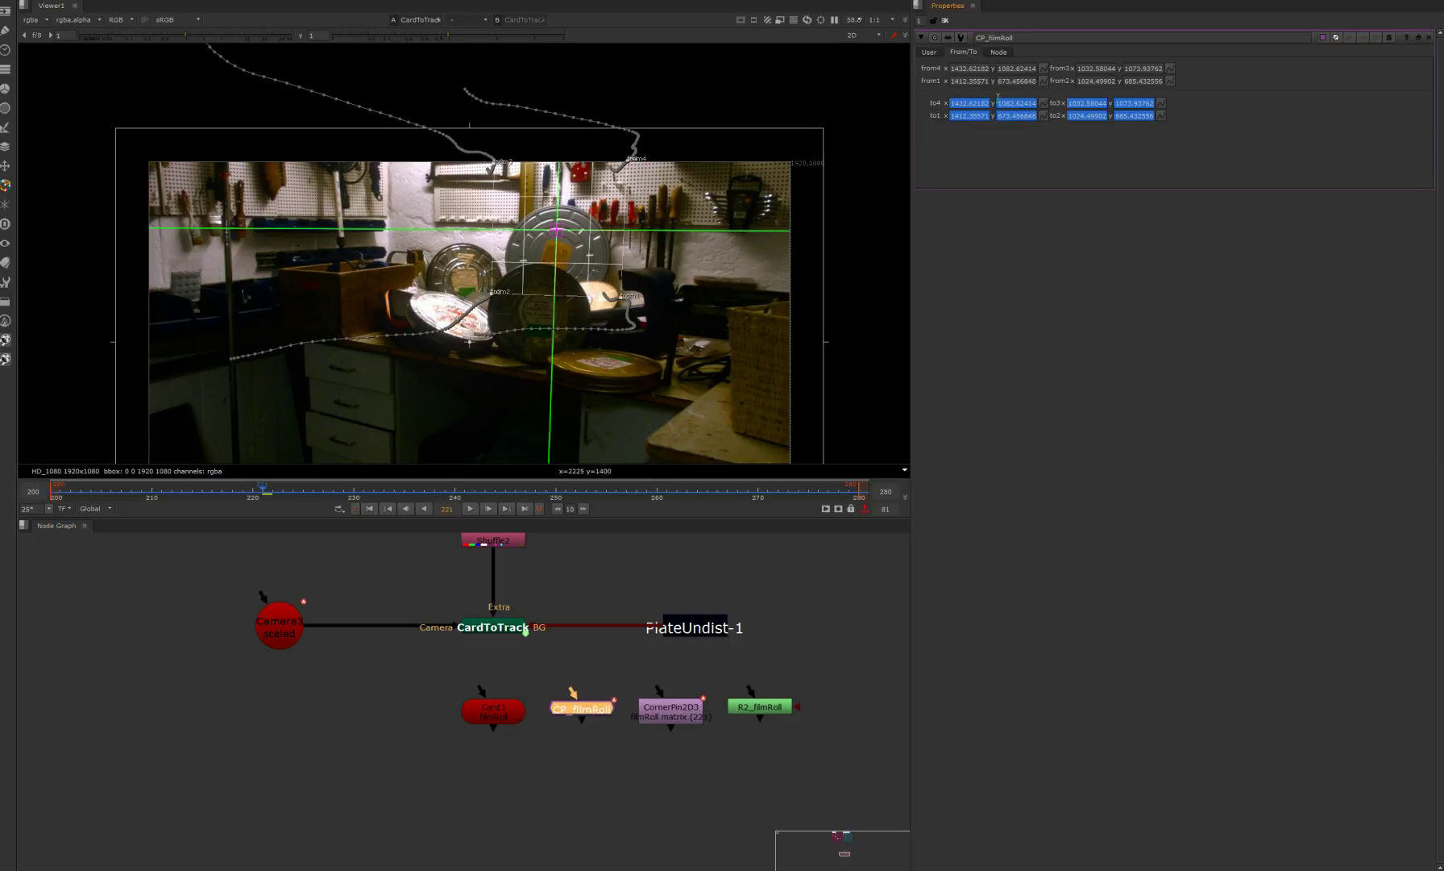
pyautogui.moveTo(208, 494); pyautogui.dragTo(323, 515)
# Step: Reopen the CardToTrack node's properties
pyautogui.scroll(-3, 496, 629)
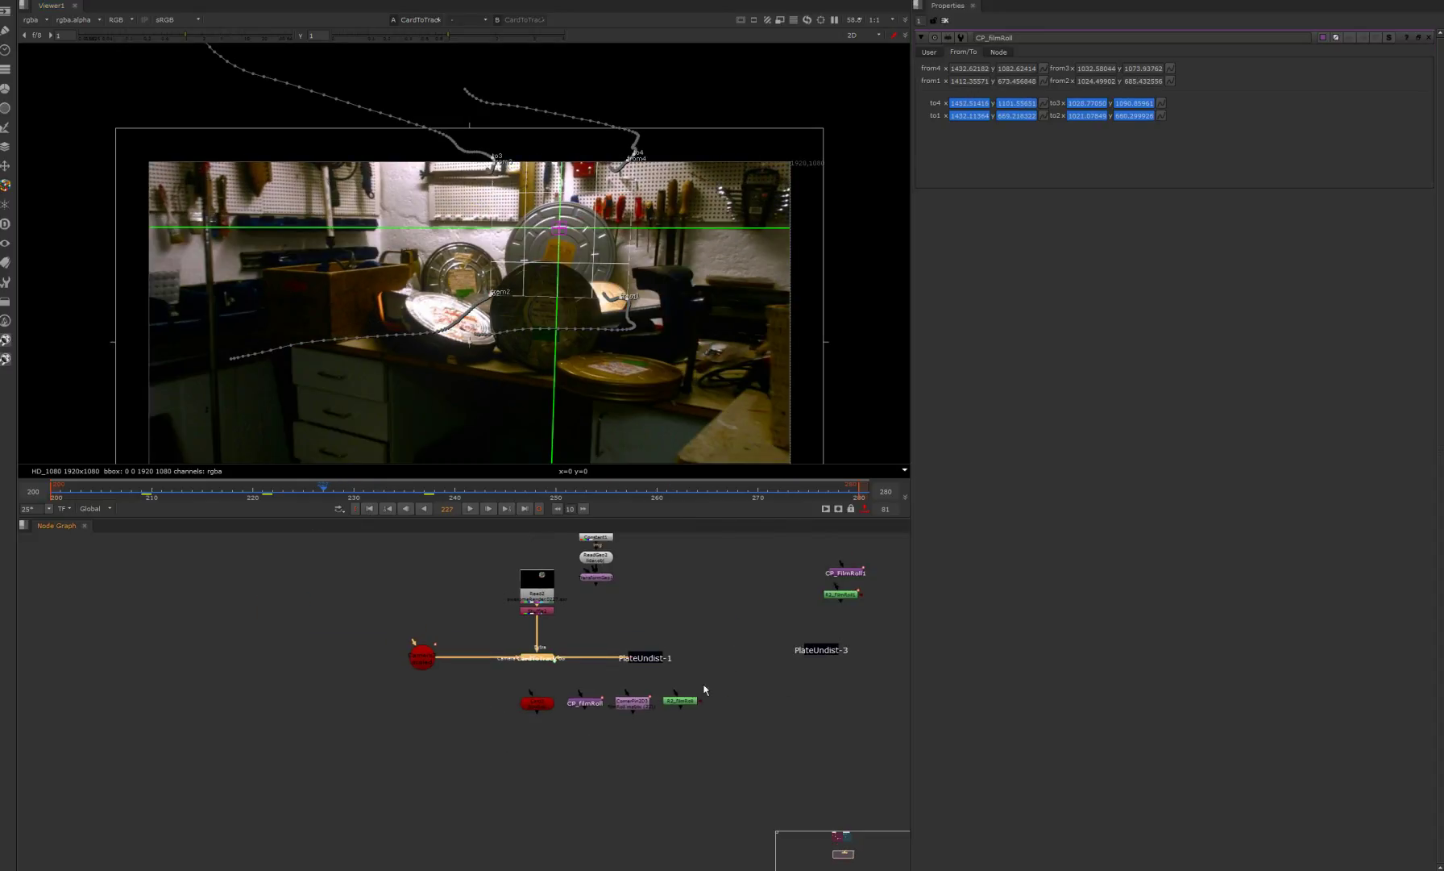
pyautogui.doubleClick(535, 661)
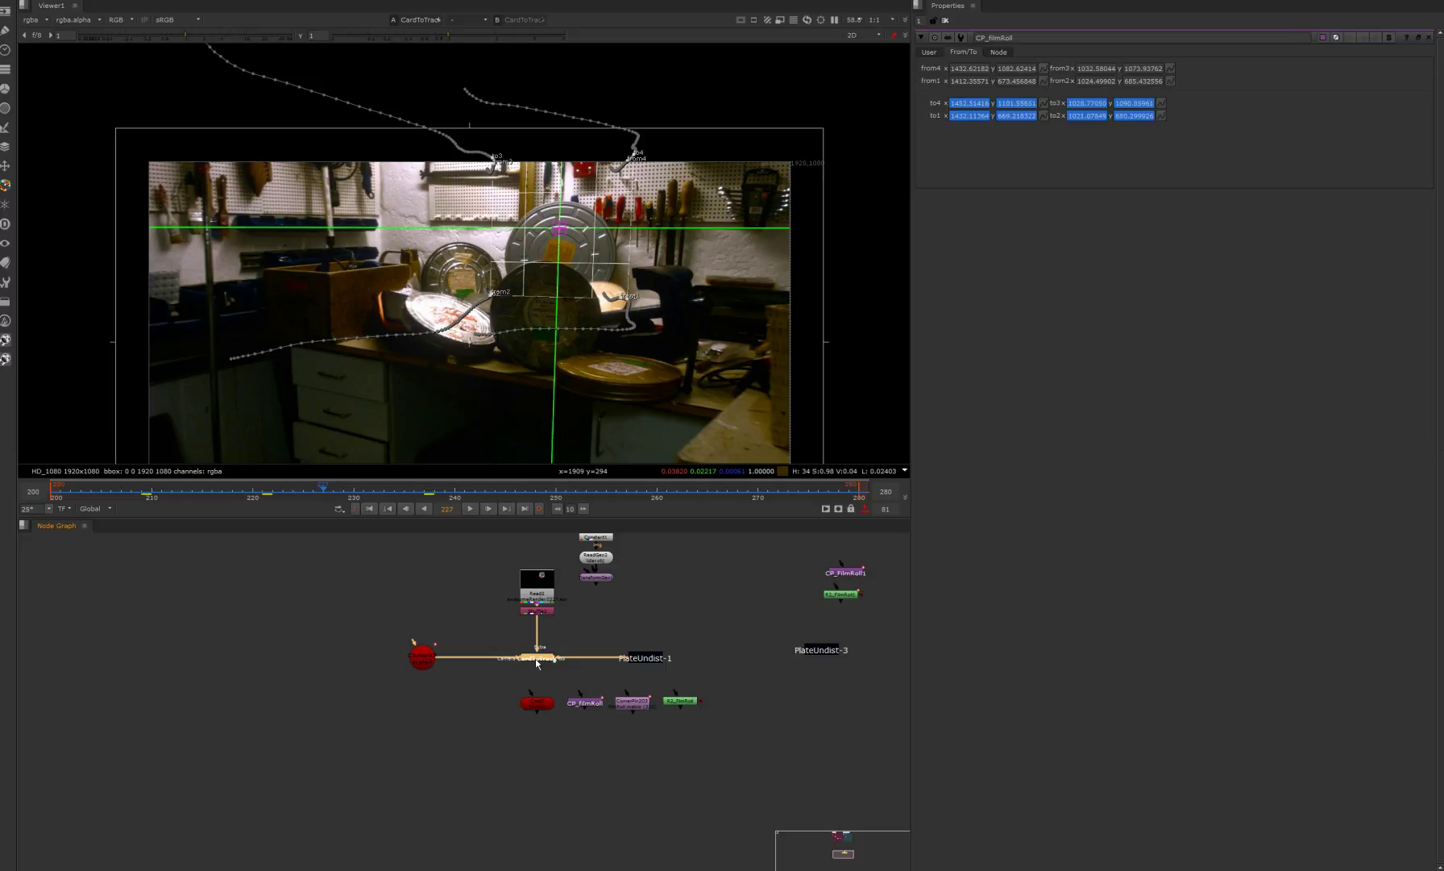